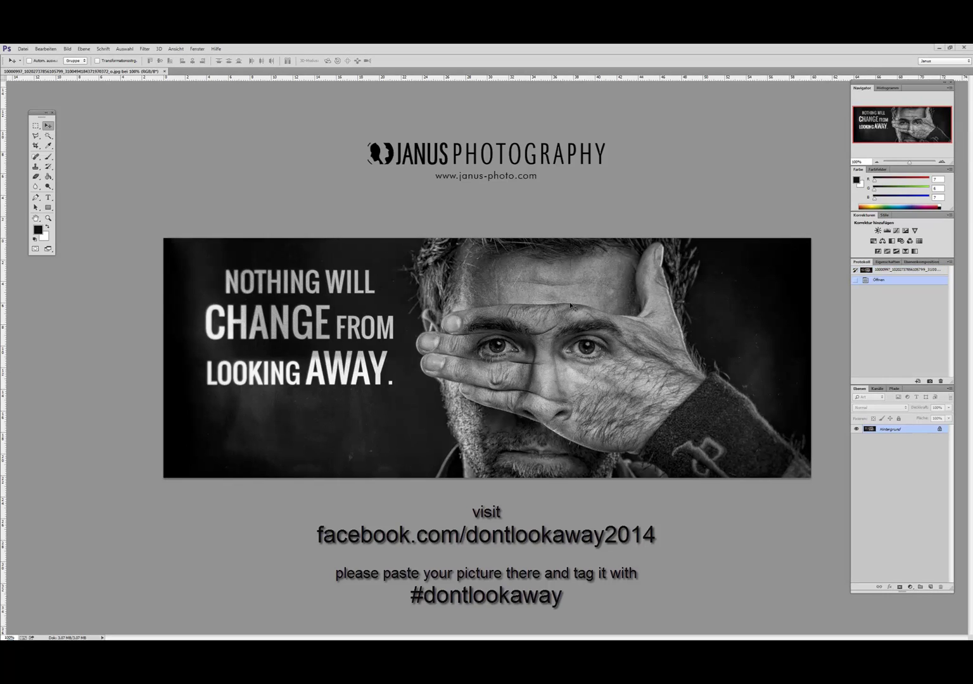
Open Mini Bridge from the File menu and browse the photo thumbnails.
click(24, 50)
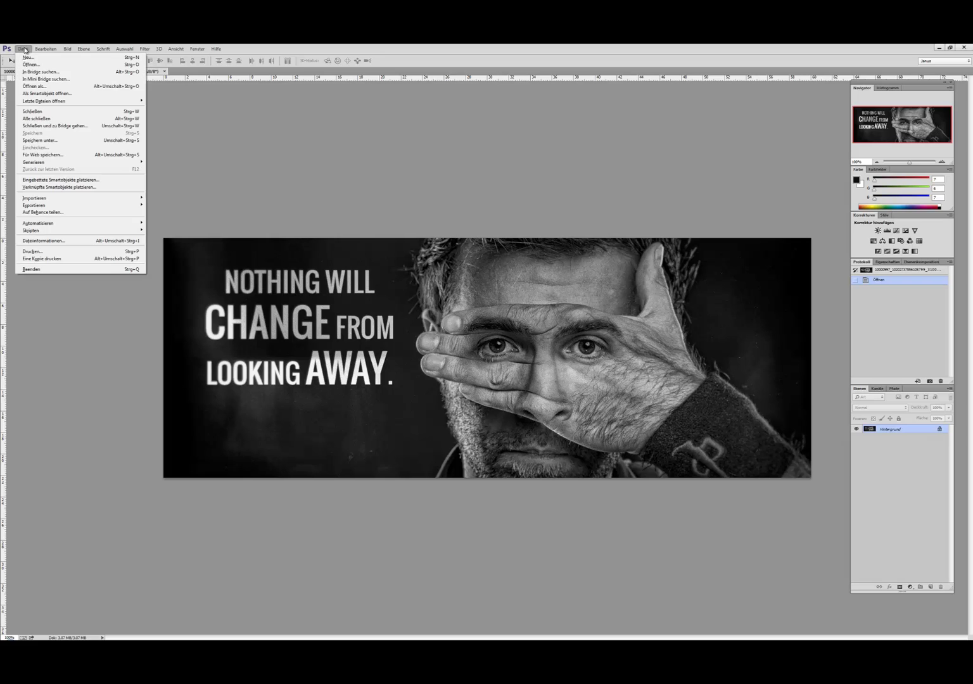
click(40, 80)
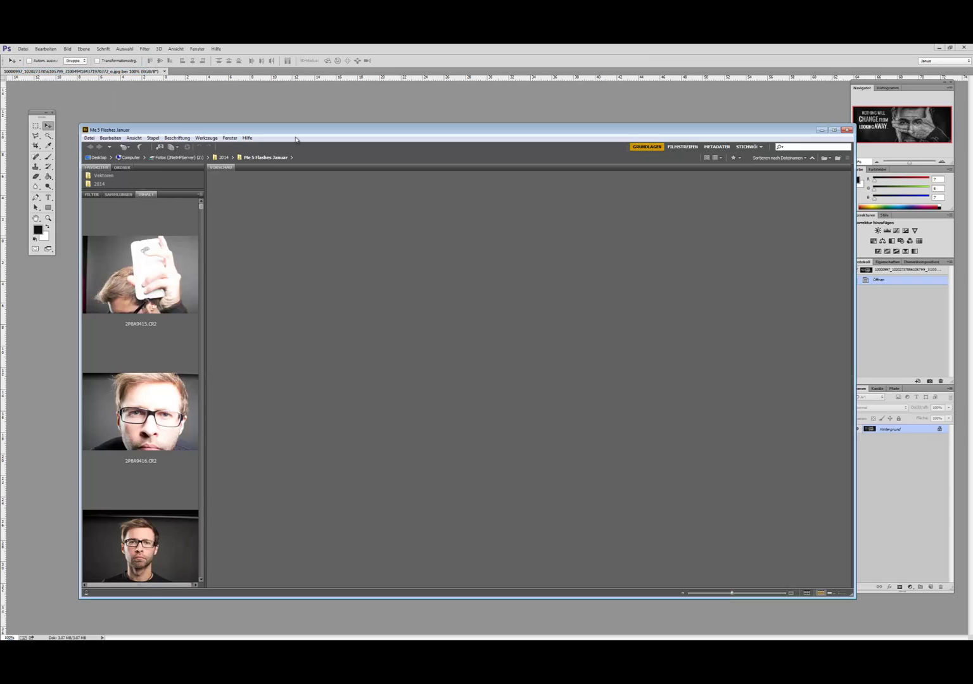
drag(202, 213, 200, 488)
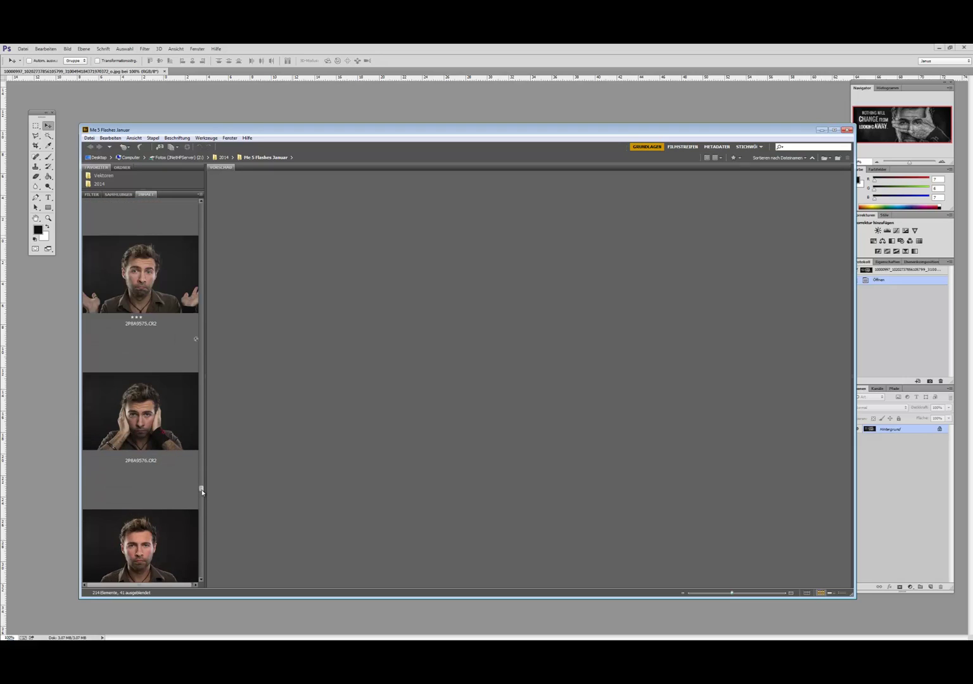
Select portraits 2P8A9573 and 2P8A9574 together and open them both.
click(167, 380)
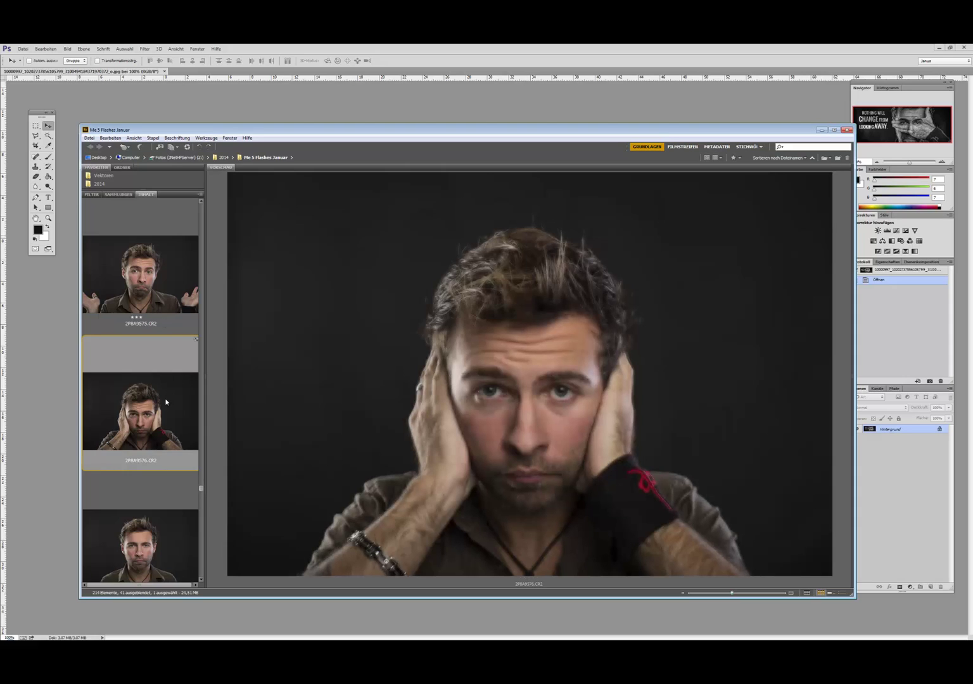
scroll(166, 401, up, 2)
key(Up)
key(Up)
key(Up)
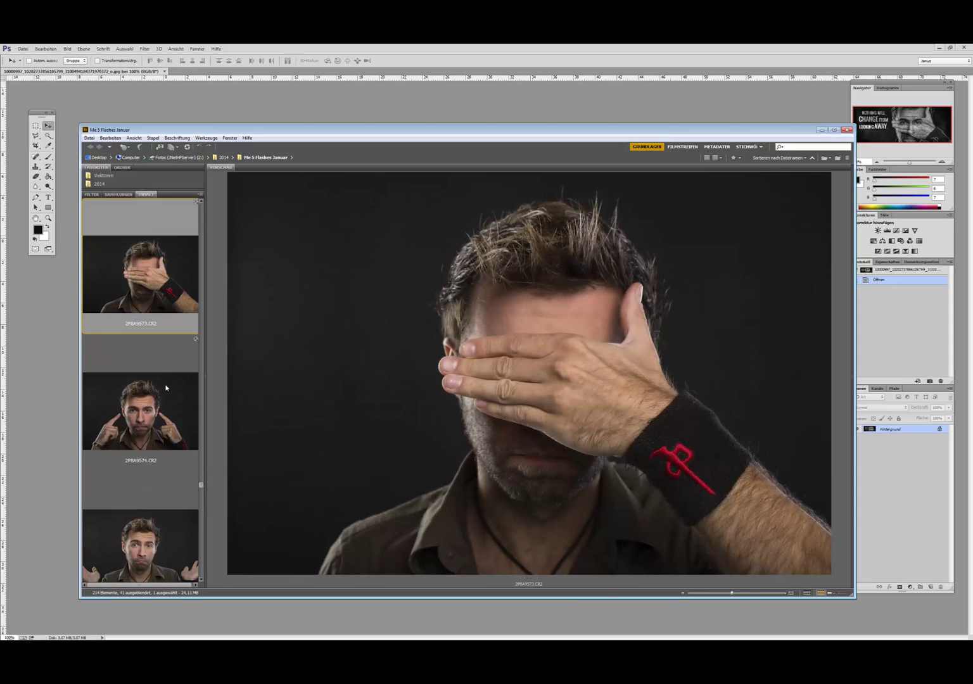
ctrl+click(165, 415)
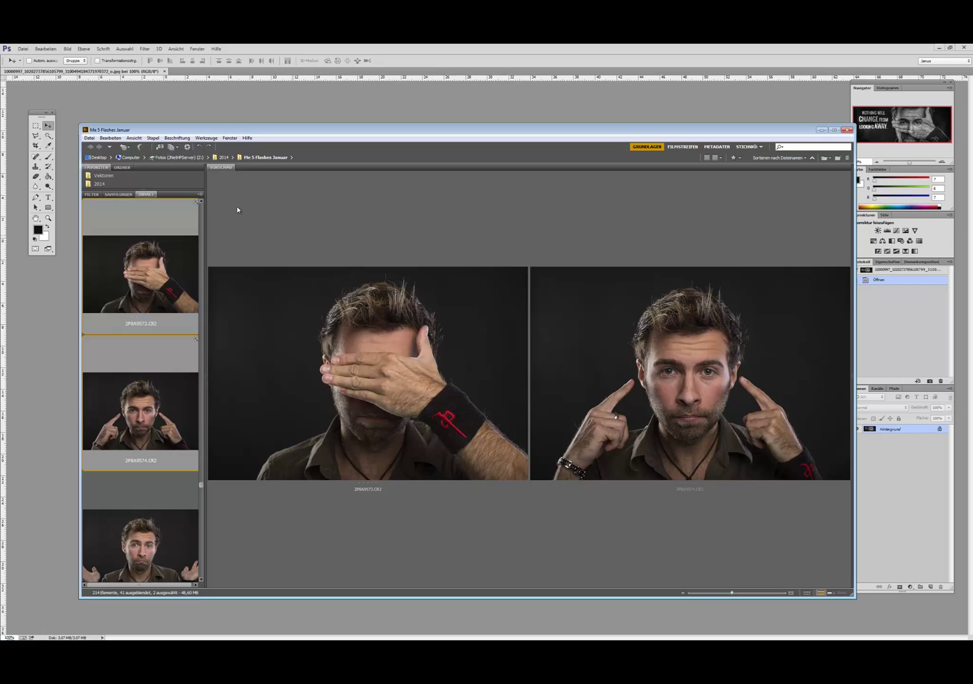
drag(306, 135, 267, 119)
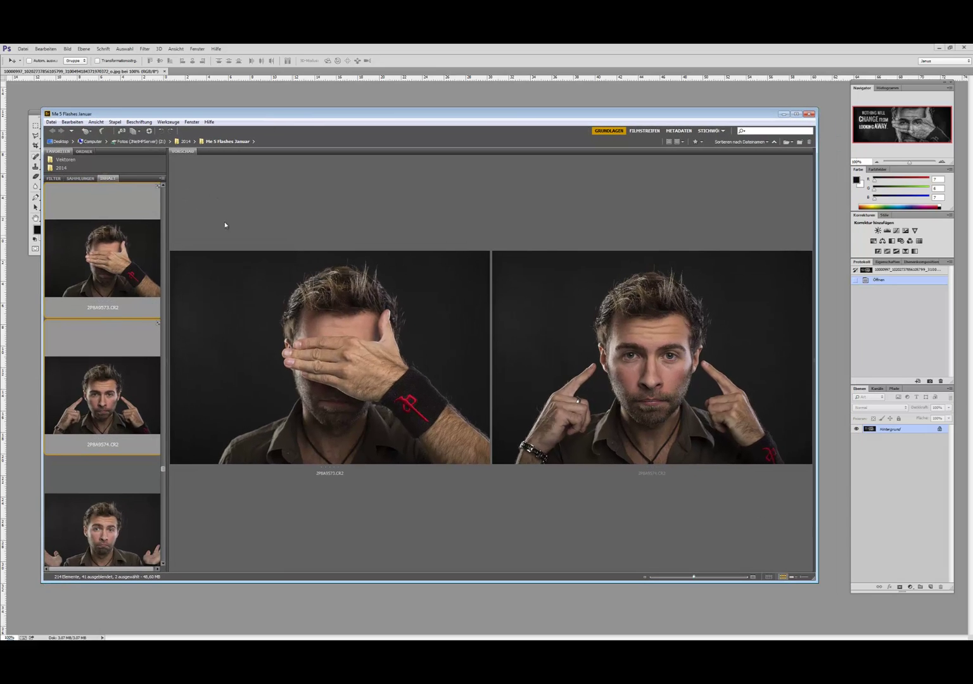
right_click(129, 243)
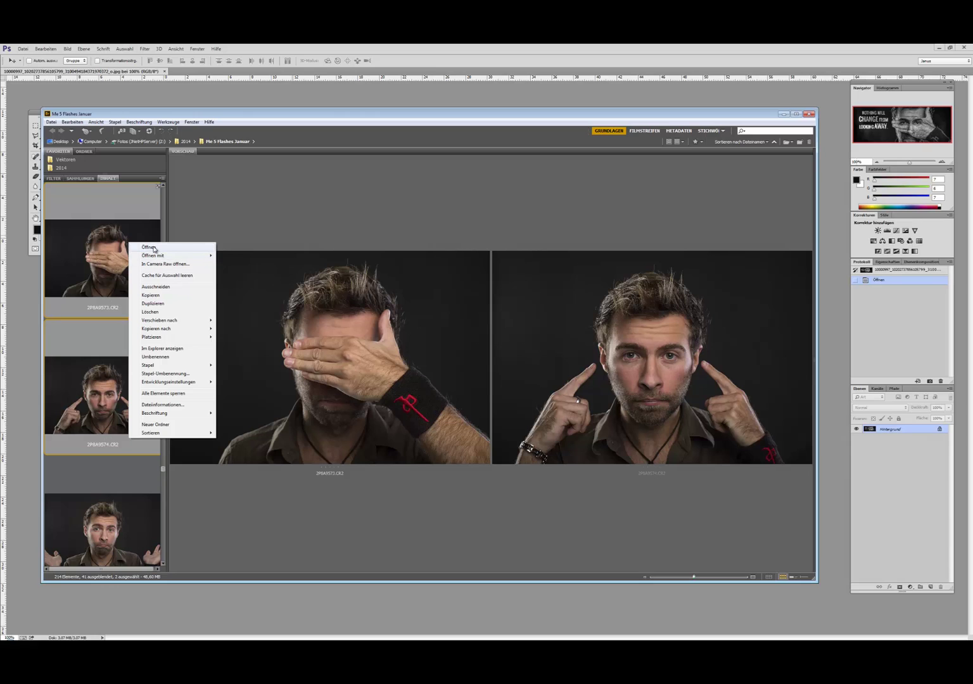
click(153, 249)
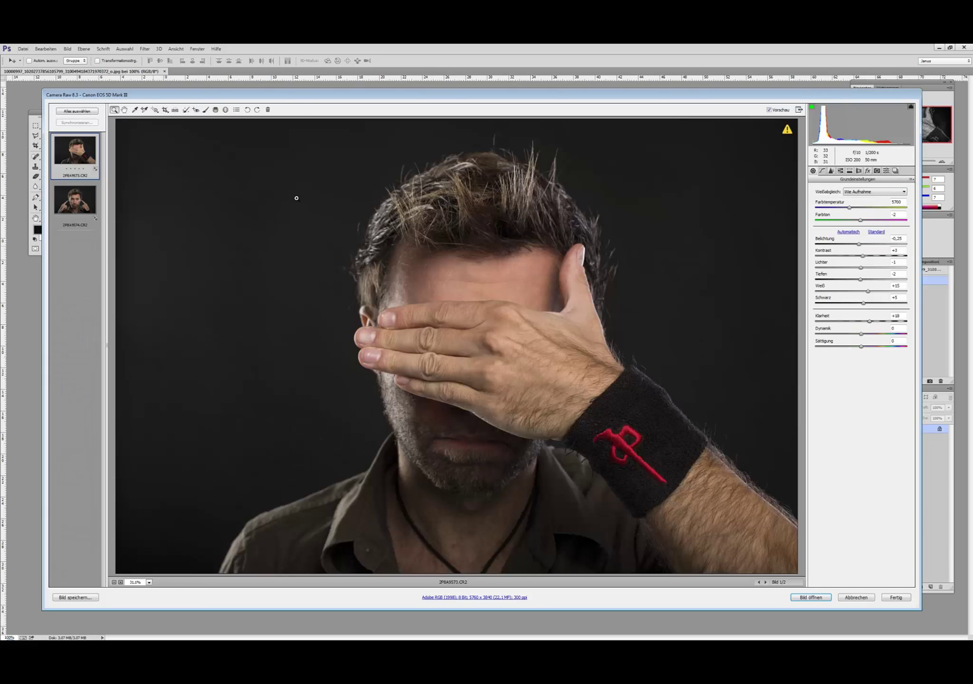
In Camera Raw, give portrait 2P8A9573 Contrast +8 and Highlights -3.
drag(311, 96, 314, 101)
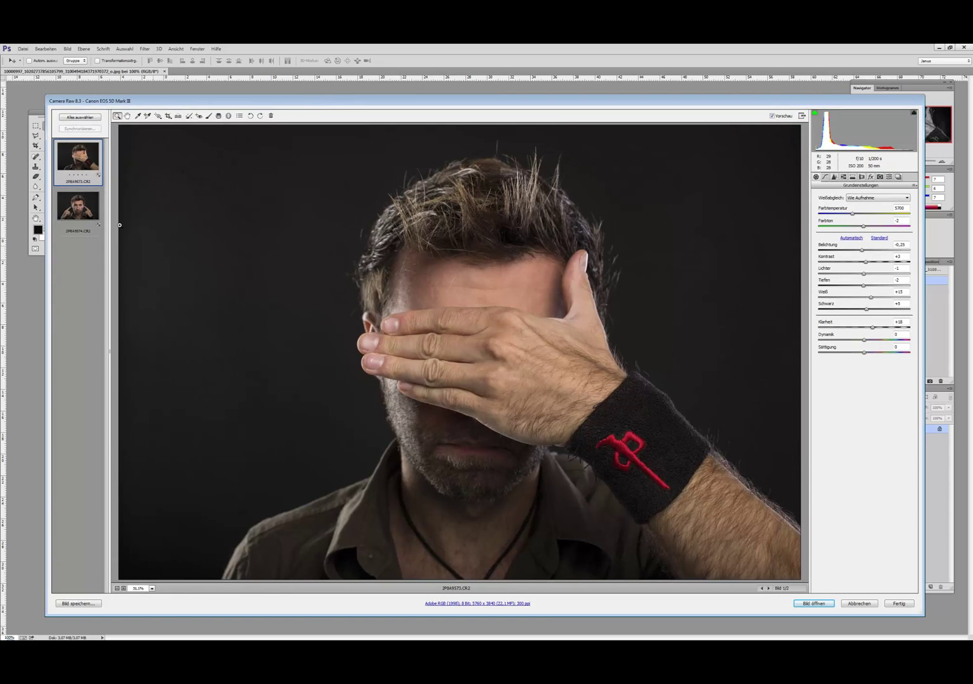
click(81, 205)
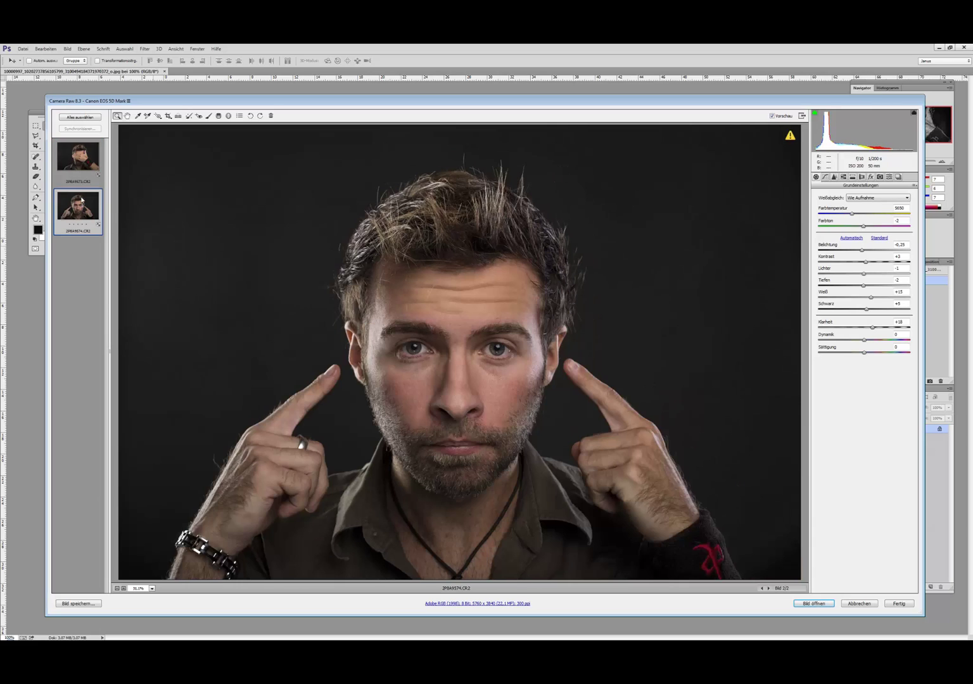
click(77, 156)
click(81, 213)
click(78, 156)
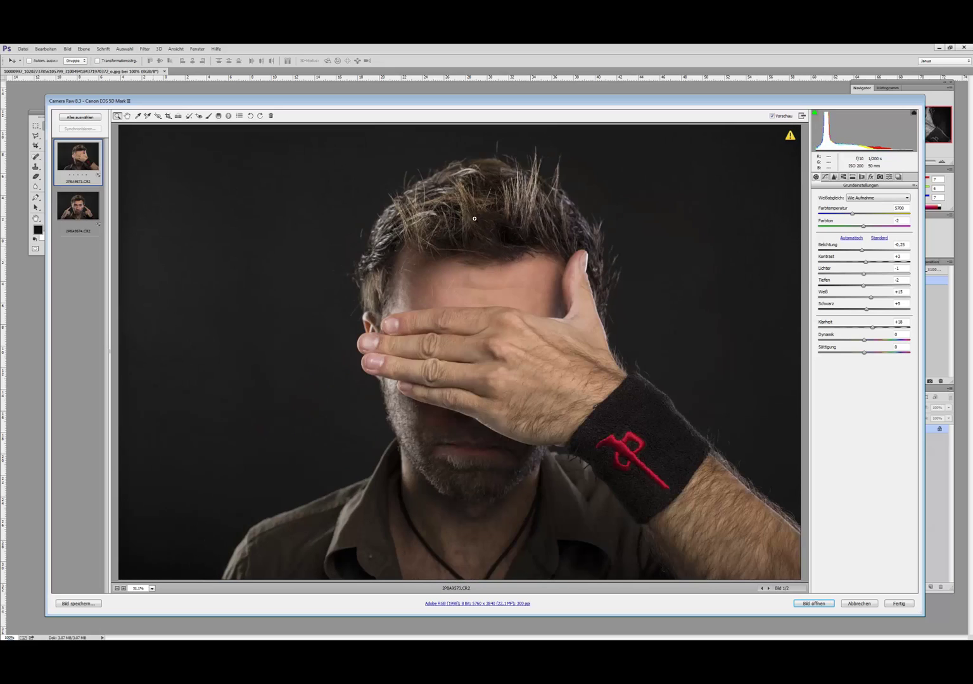
click(866, 262)
drag(866, 263, 869, 263)
click(863, 274)
click(864, 286)
Synchronize these settings to both photos and open them as Photoshop documents.
click(84, 203)
click(84, 159)
click(83, 169)
shift+click(84, 205)
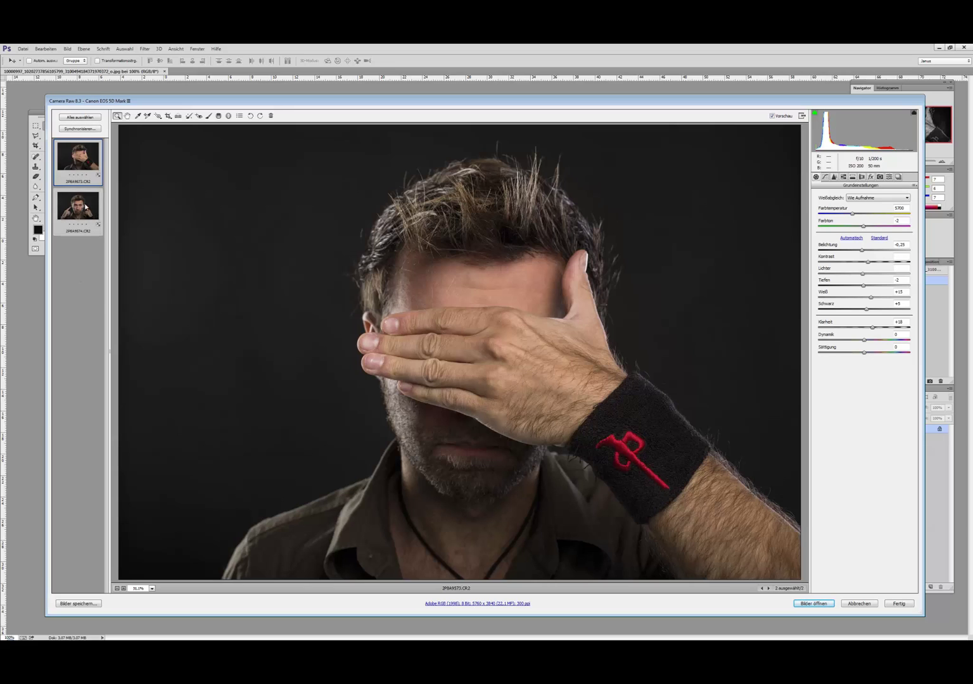
click(93, 130)
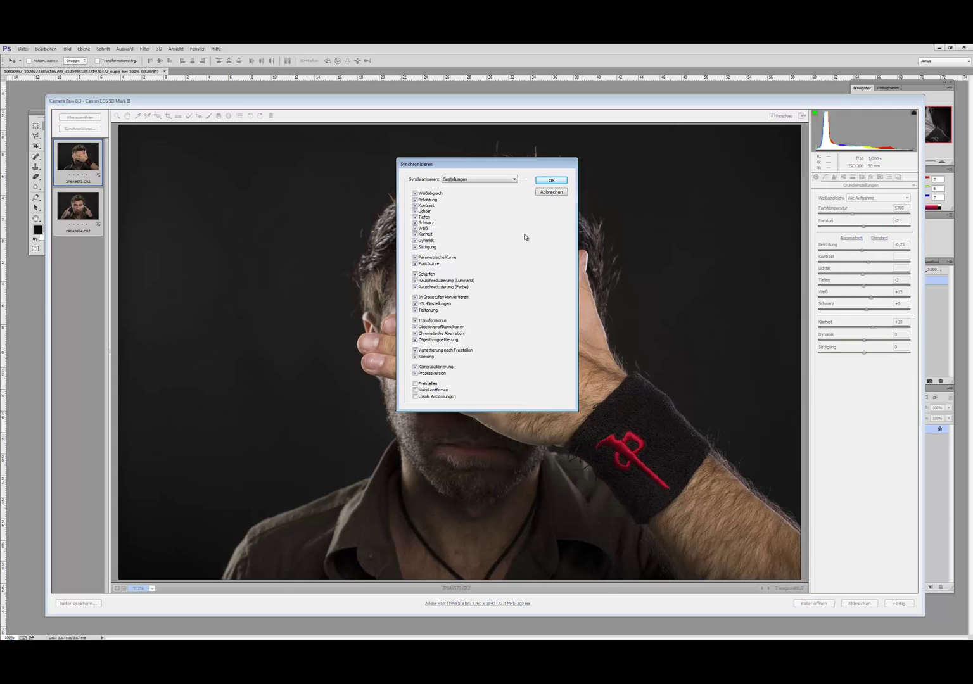
click(551, 184)
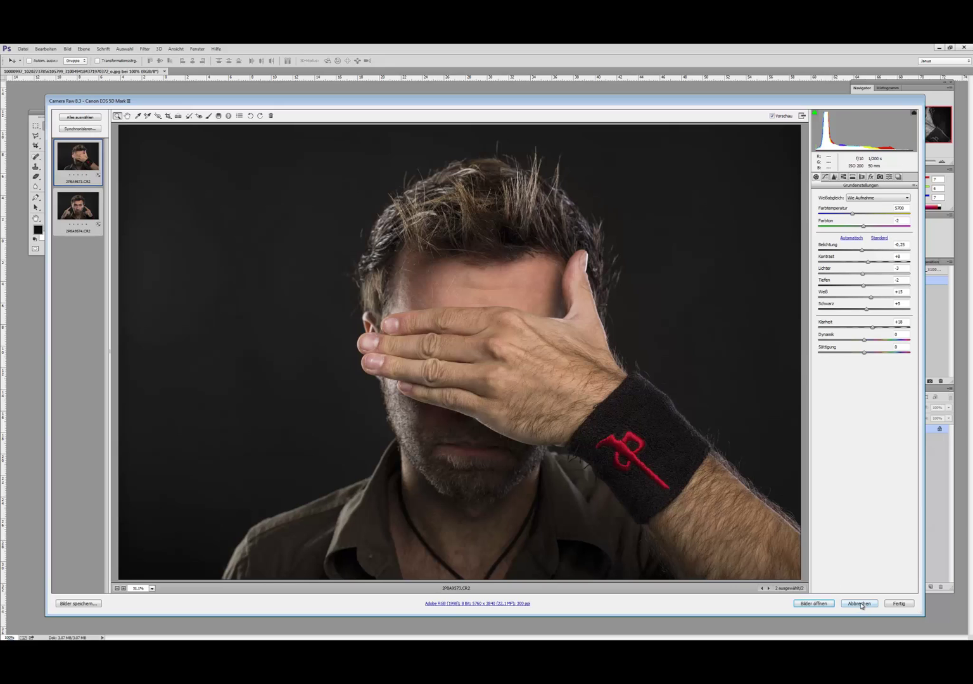
click(813, 604)
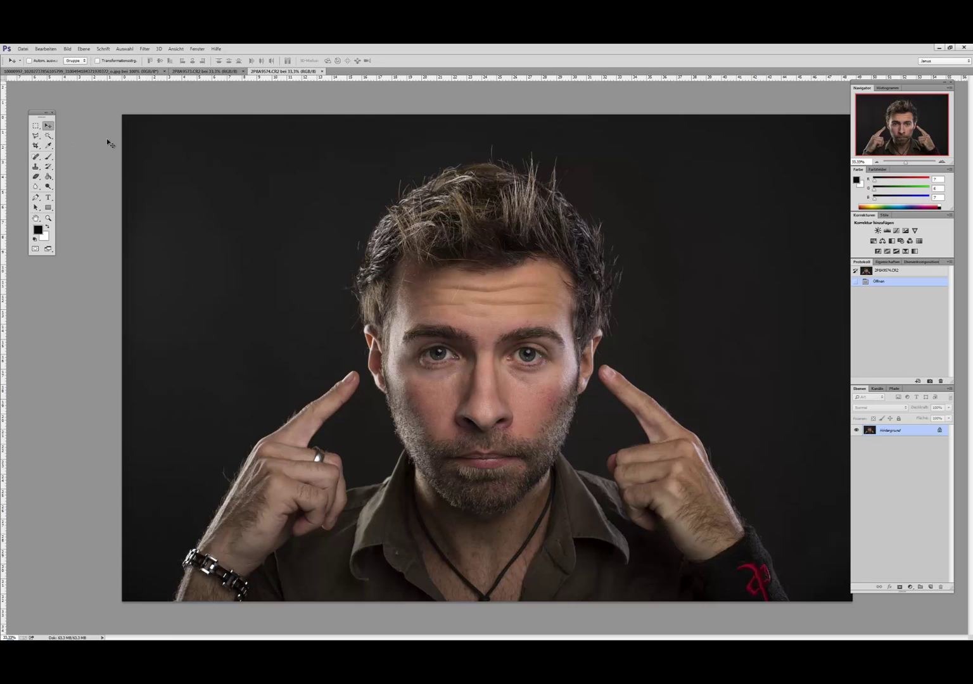
Copy a rectangle around the face in 2P8A9574 and paste it into 2P8A9573 as Ebene 1.
click(216, 71)
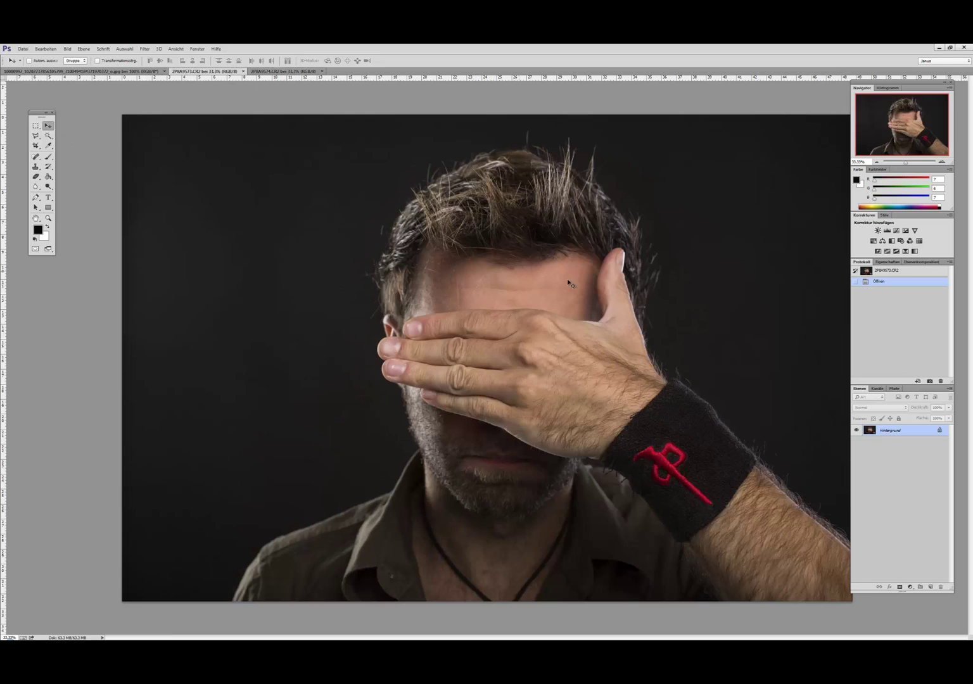
click(285, 73)
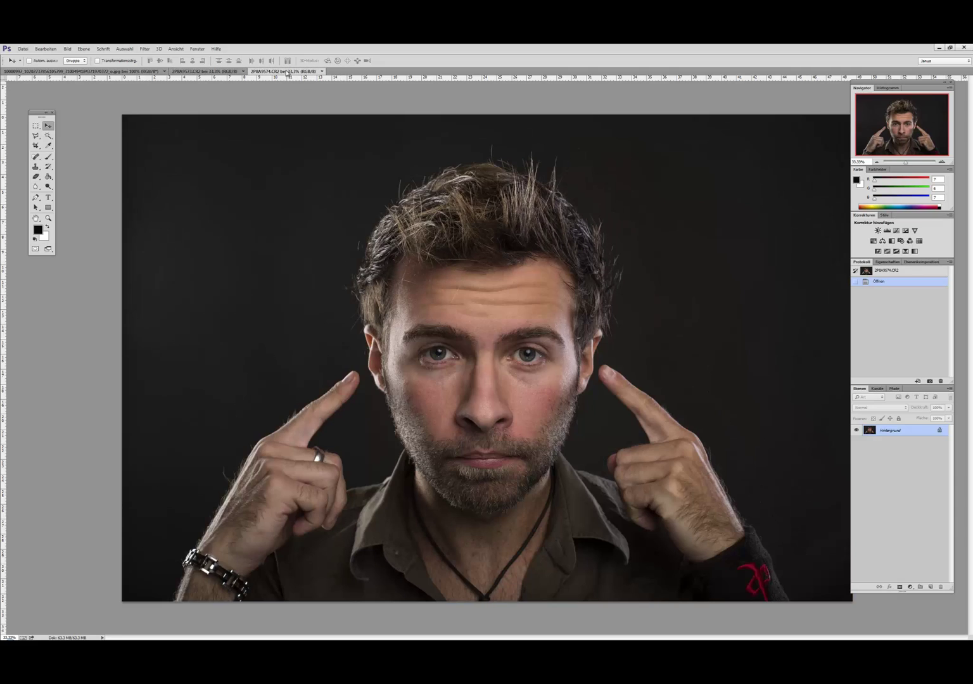
click(35, 126)
drag(338, 239, 636, 530)
click(204, 71)
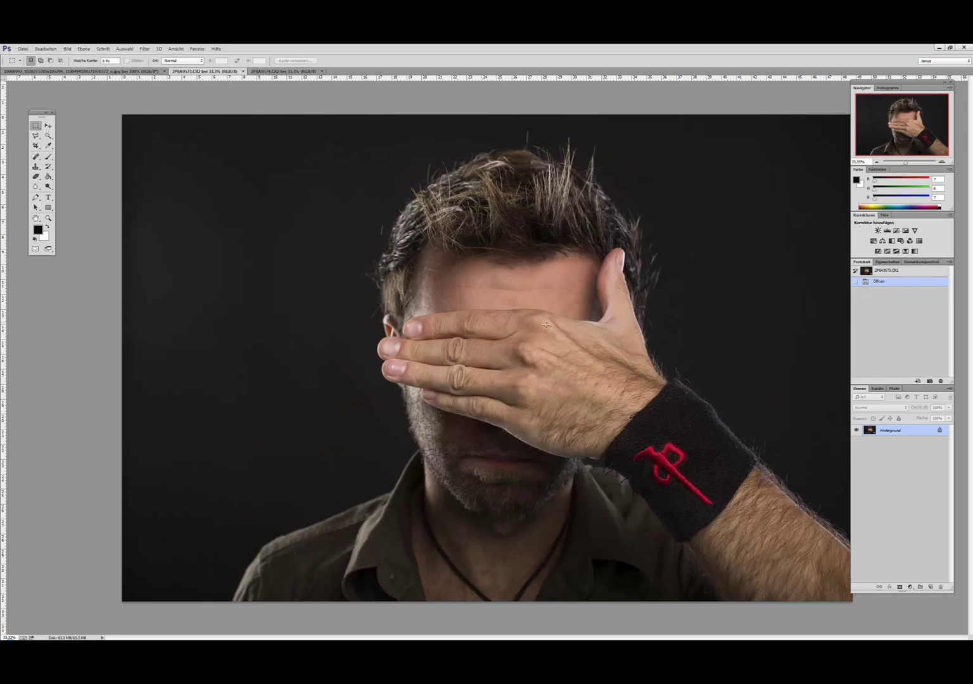
click(47, 127)
key(ctrl+v)
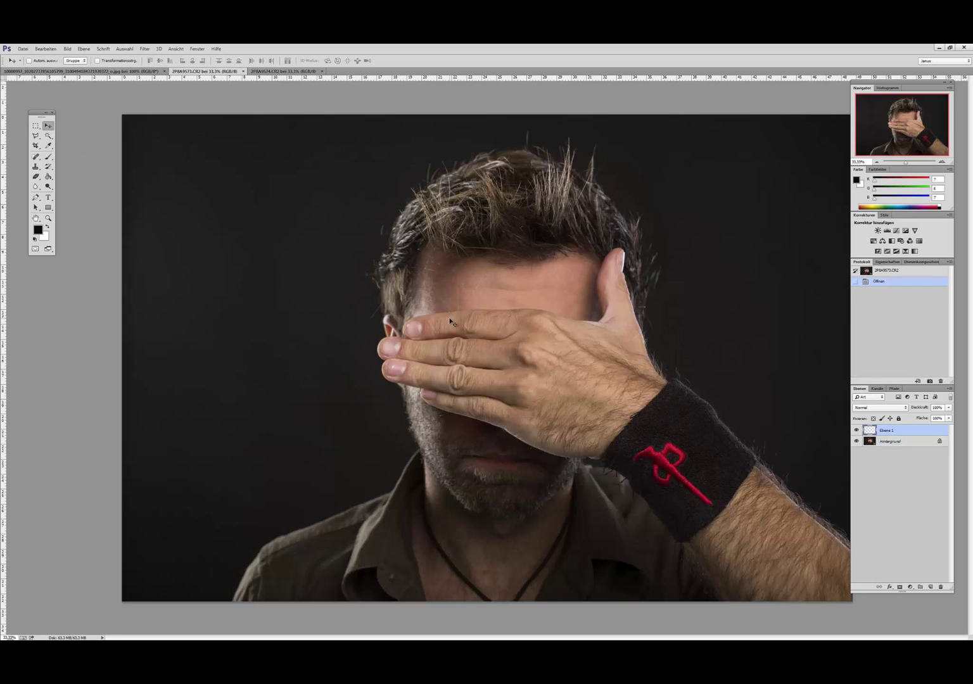
At 61% opacity, move the pasted face over the head, toggling its visibility to compare.
drag(479, 289, 511, 310)
click(949, 408)
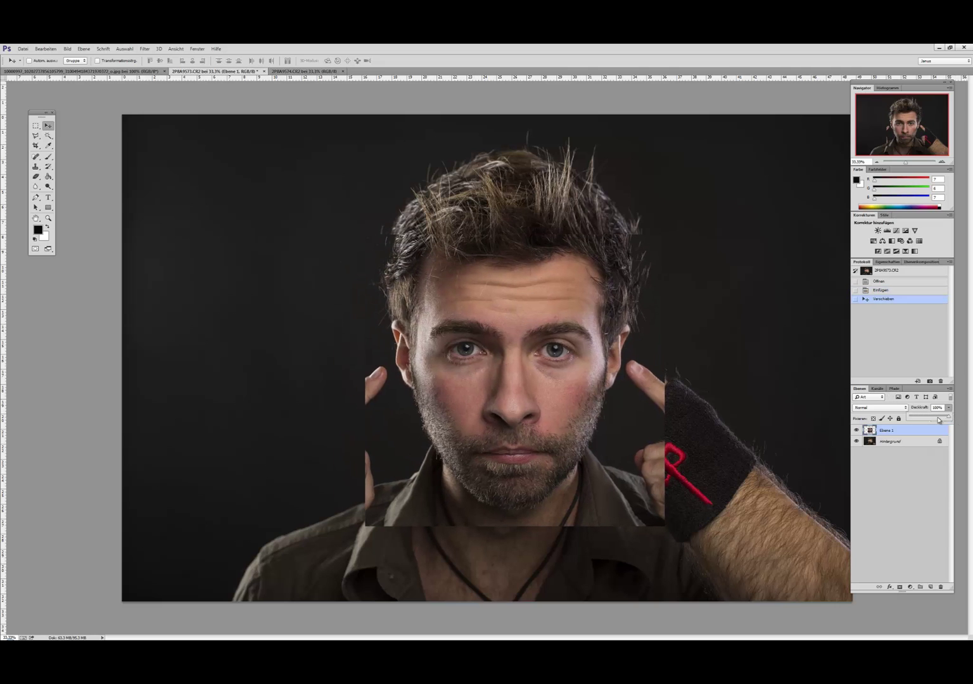
drag(948, 418, 934, 420)
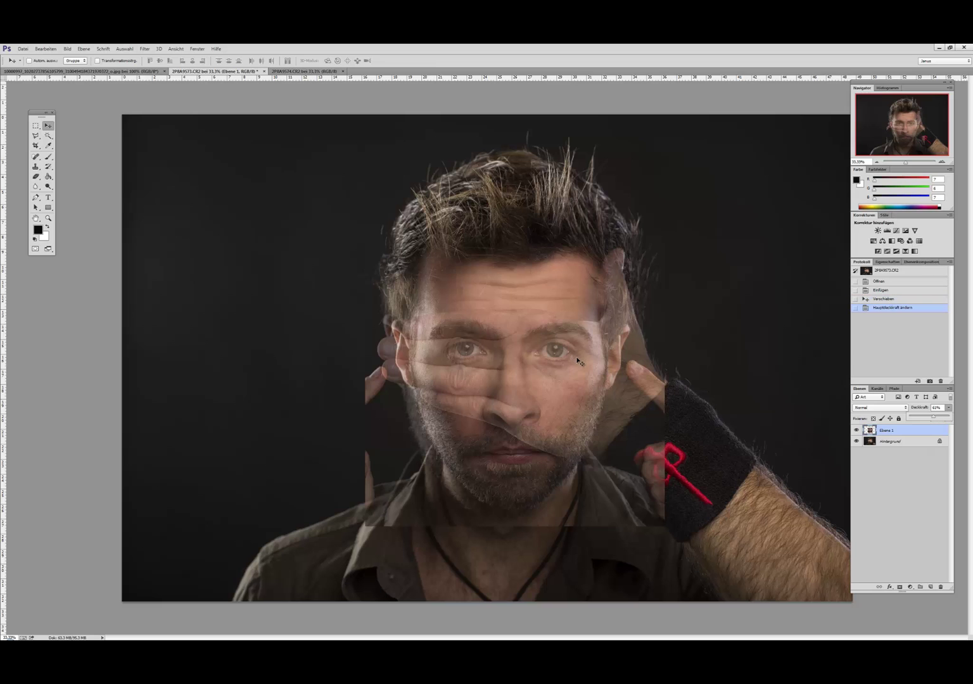
mouse_move(576, 356)
mouse_down()
mouse_move(584, 350)
mouse_move(569, 369)
mouse_up()
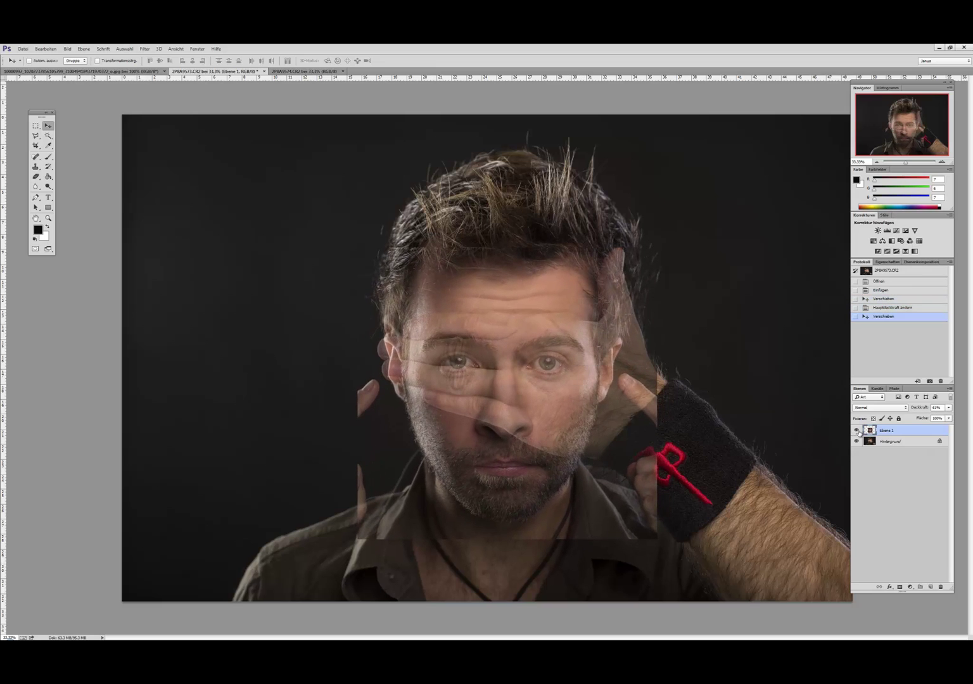
click(857, 430)
click(857, 430)
click(856, 431)
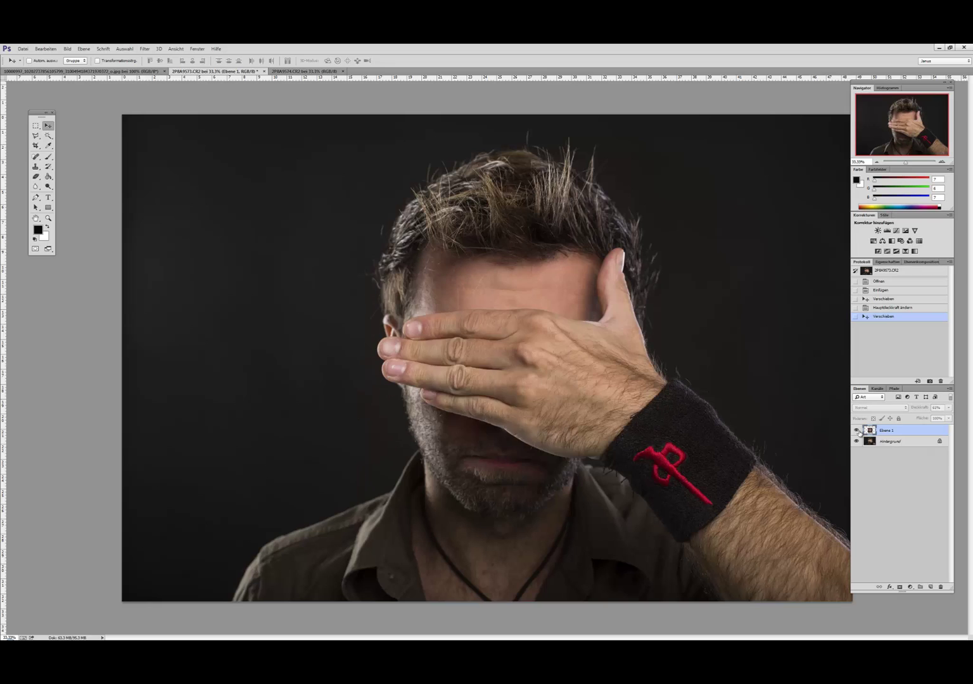
click(857, 430)
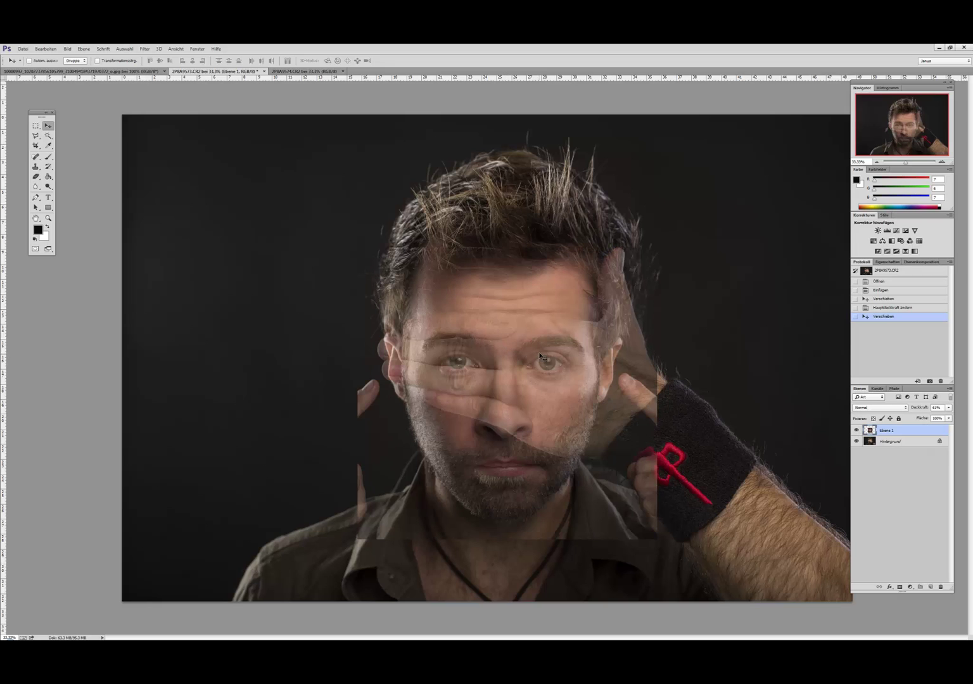
drag(549, 389, 550, 385)
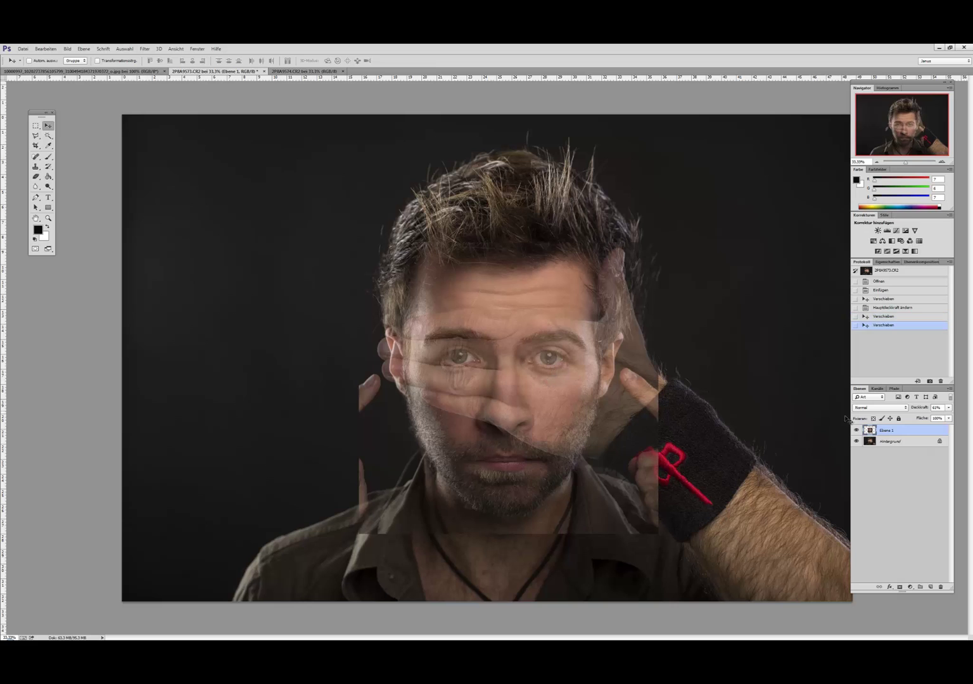
click(856, 430)
click(857, 430)
Refine the face alignment at 33% then 18% opacity, zoomed to 66.7%.
click(949, 407)
drag(935, 417, 926, 419)
drag(515, 363, 517, 369)
click(857, 430)
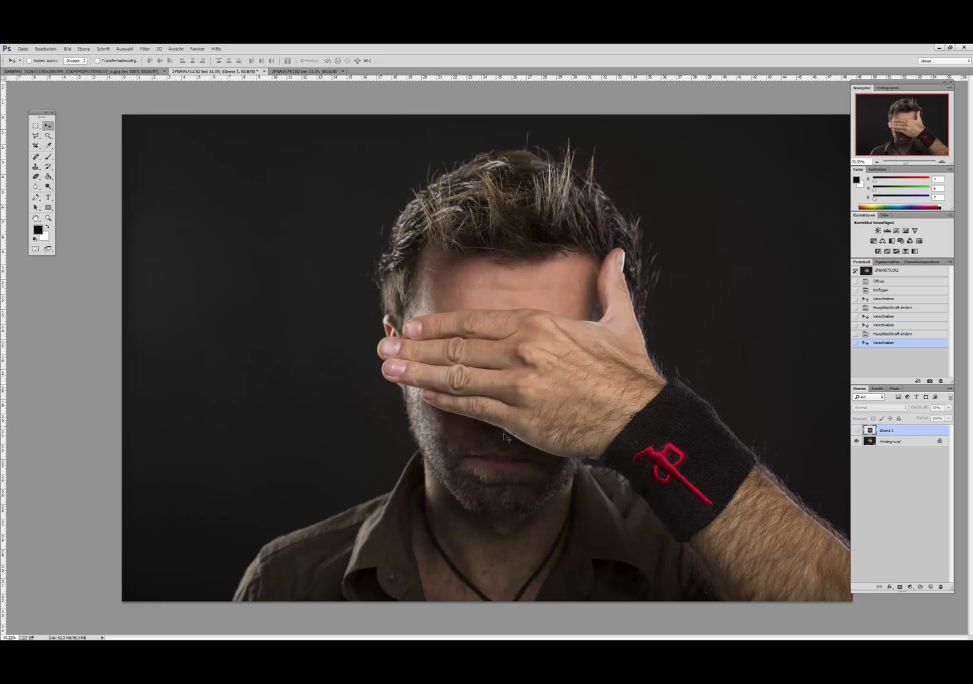
click(942, 161)
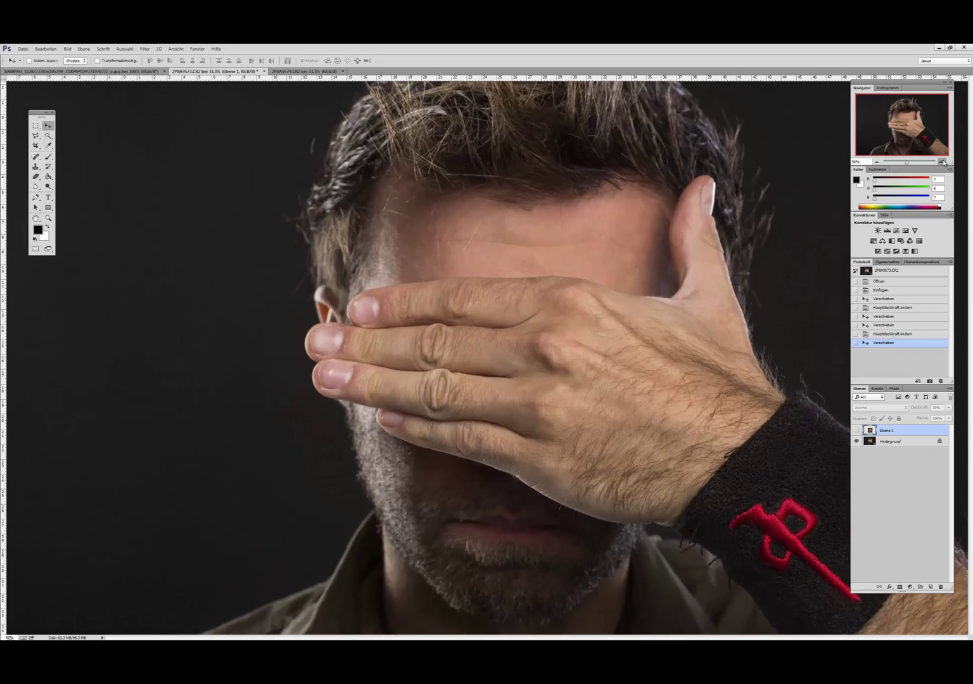
drag(913, 116, 913, 121)
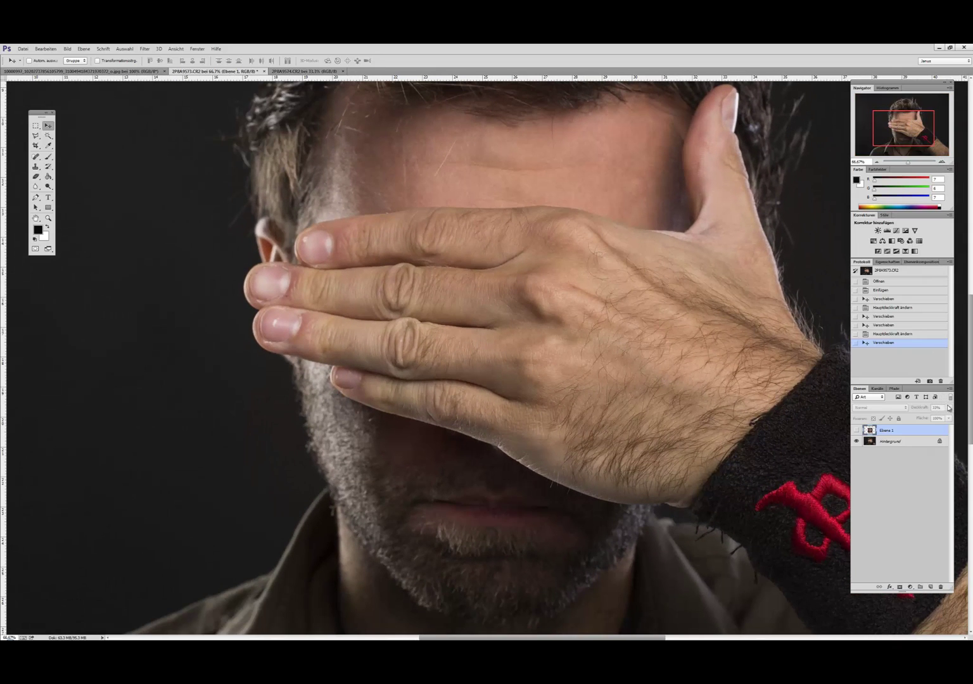
click(856, 430)
click(948, 407)
drag(935, 419, 920, 418)
drag(554, 428, 557, 430)
Restore Ebene 1 to 100% opacity, zoom out to 25%, and add a layer mask.
click(949, 409)
drag(918, 418, 953, 418)
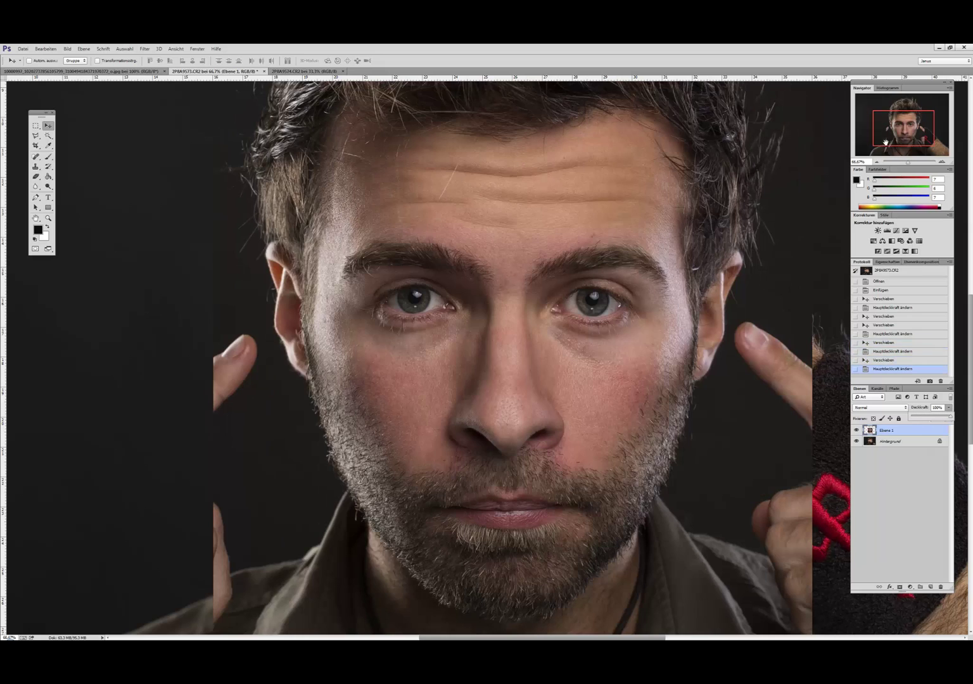
click(879, 162)
click(878, 162)
click(878, 162)
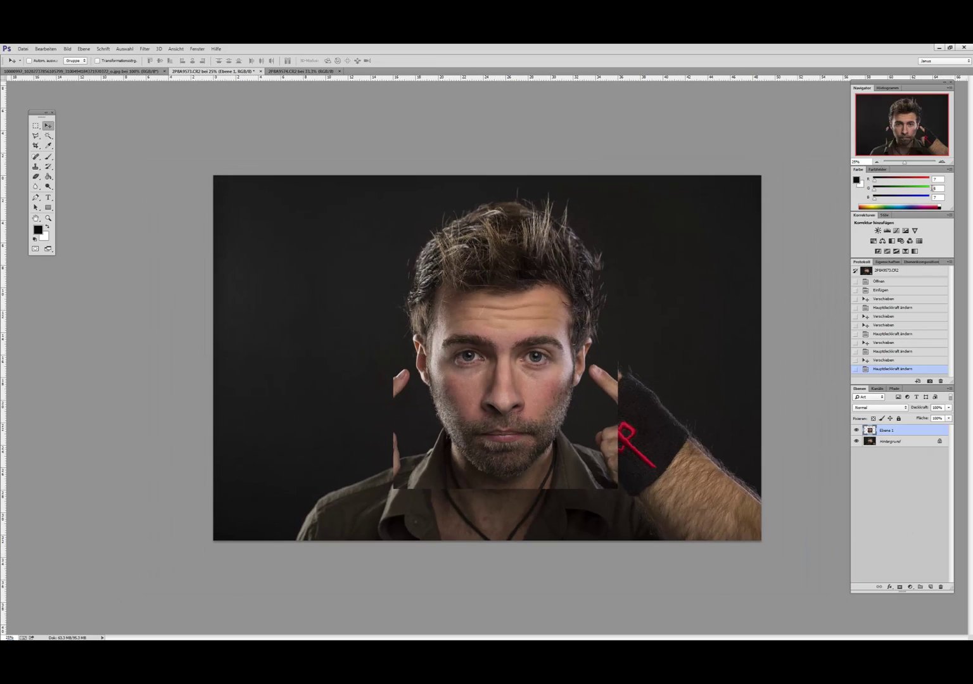
click(900, 587)
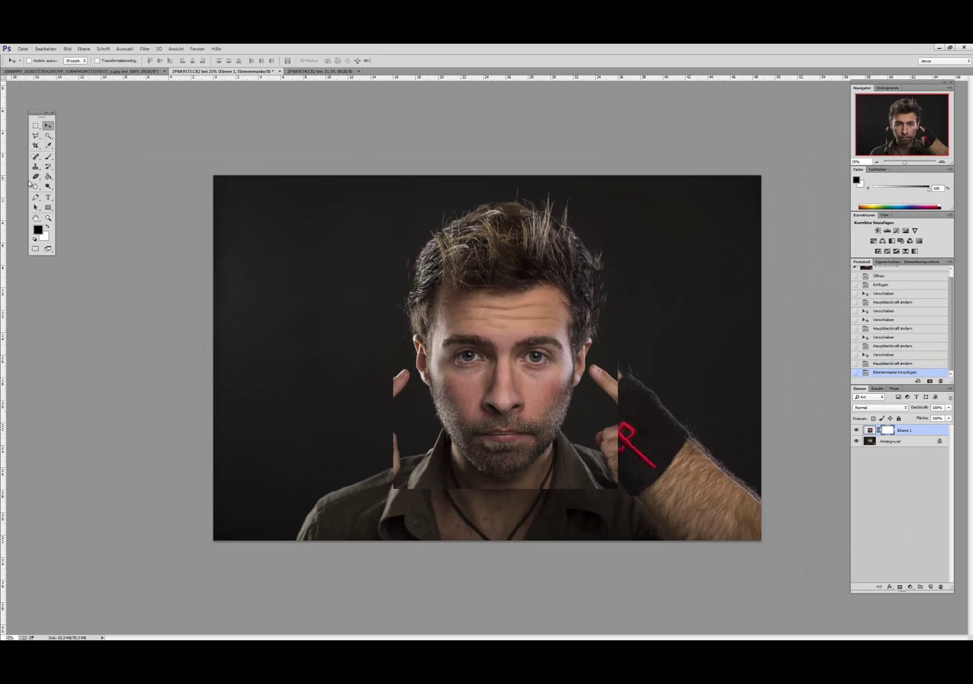
Set up a soft round brush at 1311 px.
click(48, 156)
right_click(644, 308)
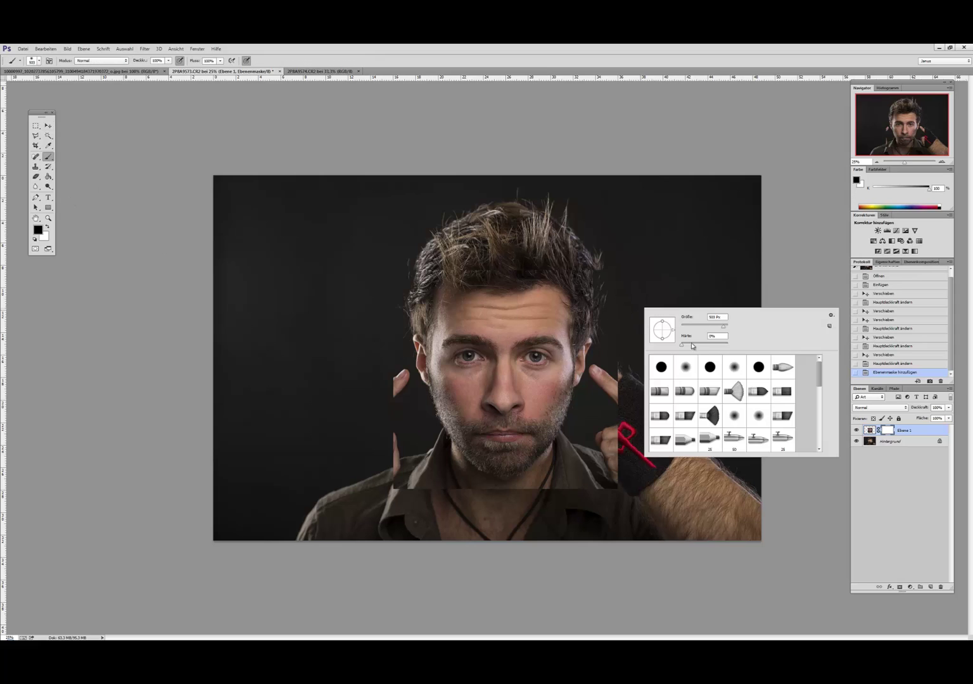
click(458, 47)
right_click(646, 335)
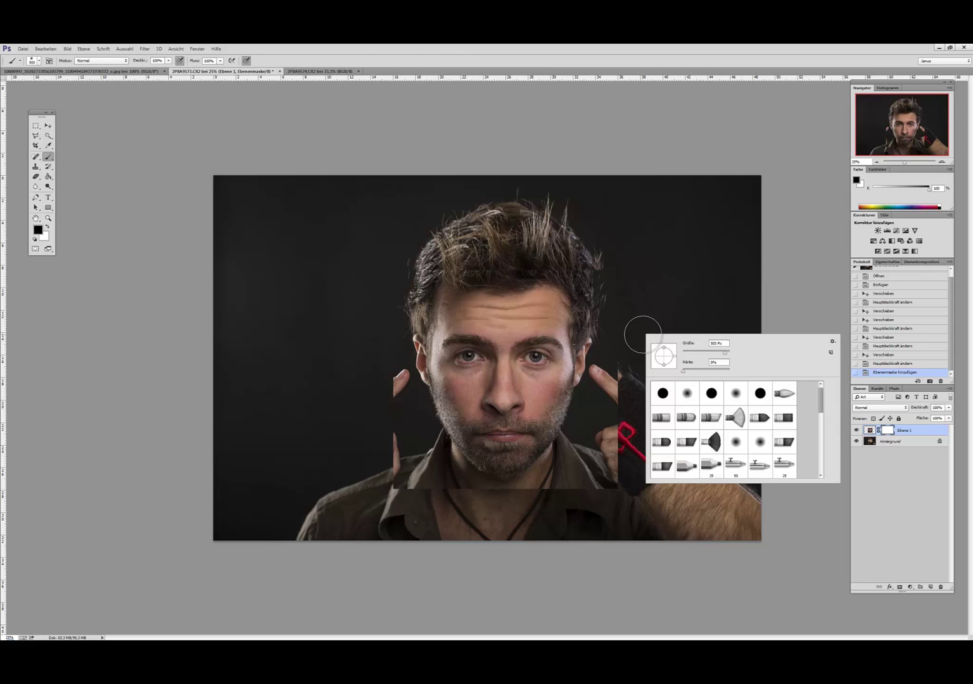
drag(724, 355, 721, 354)
right_click(671, 277)
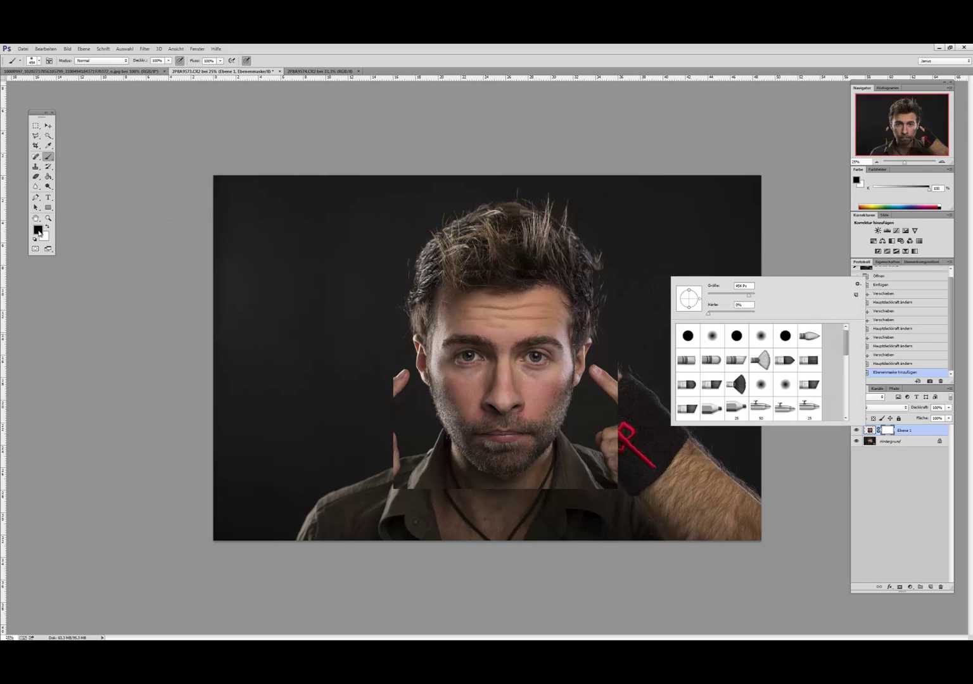
click(752, 297)
click(665, 93)
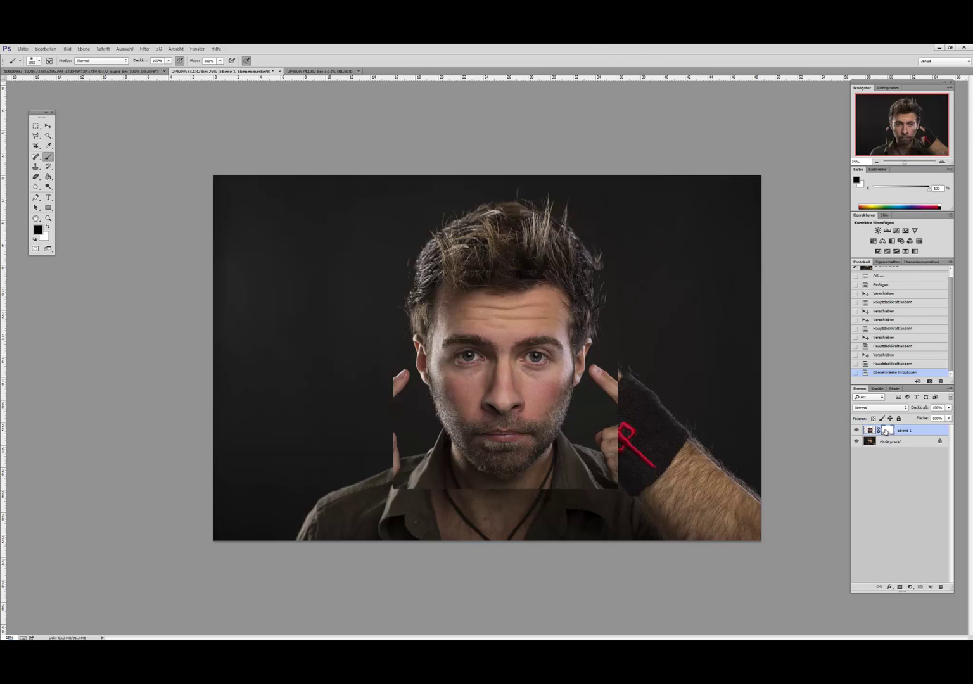
Paint on Ebene 1's mask to hide the hair edges, then at 372 px reveal the finger.
click(875, 432)
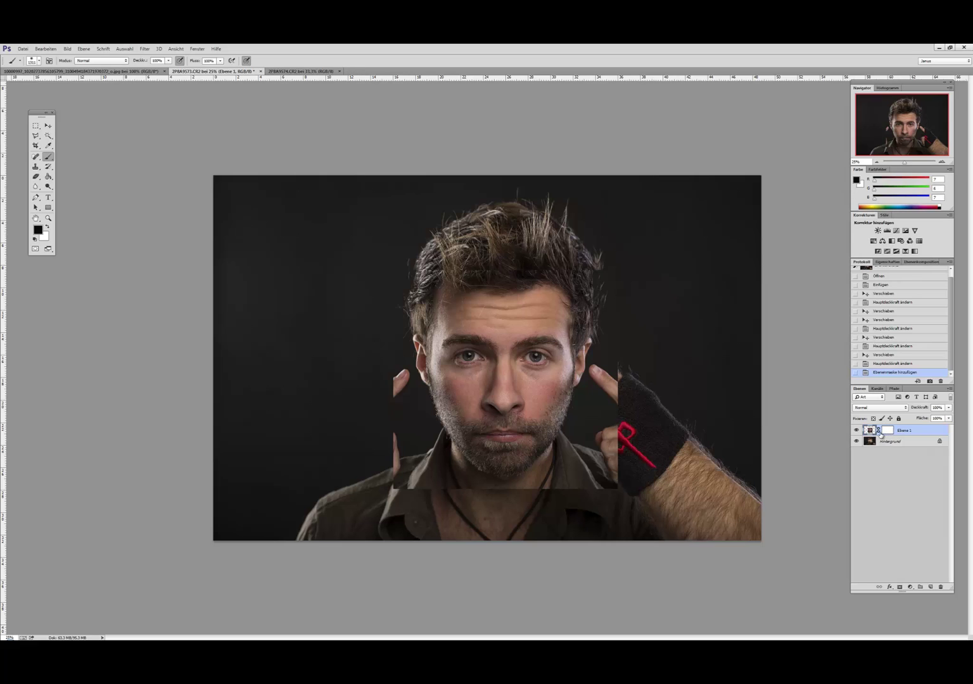
click(889, 432)
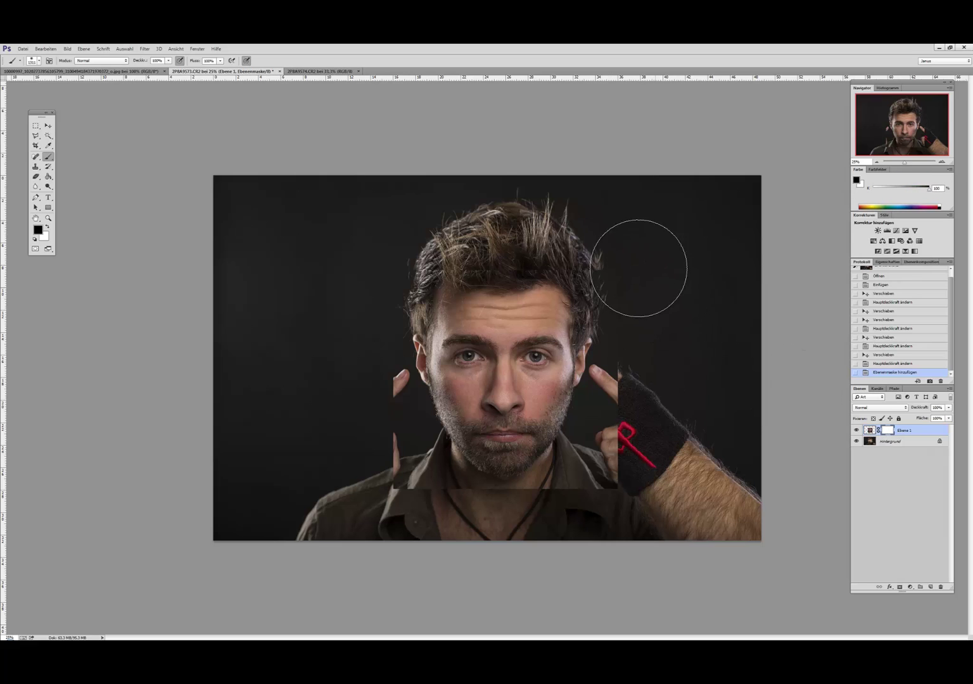
mouse_move(575, 248)
mouse_down()
mouse_move(630, 278)
mouse_move(586, 228)
mouse_up()
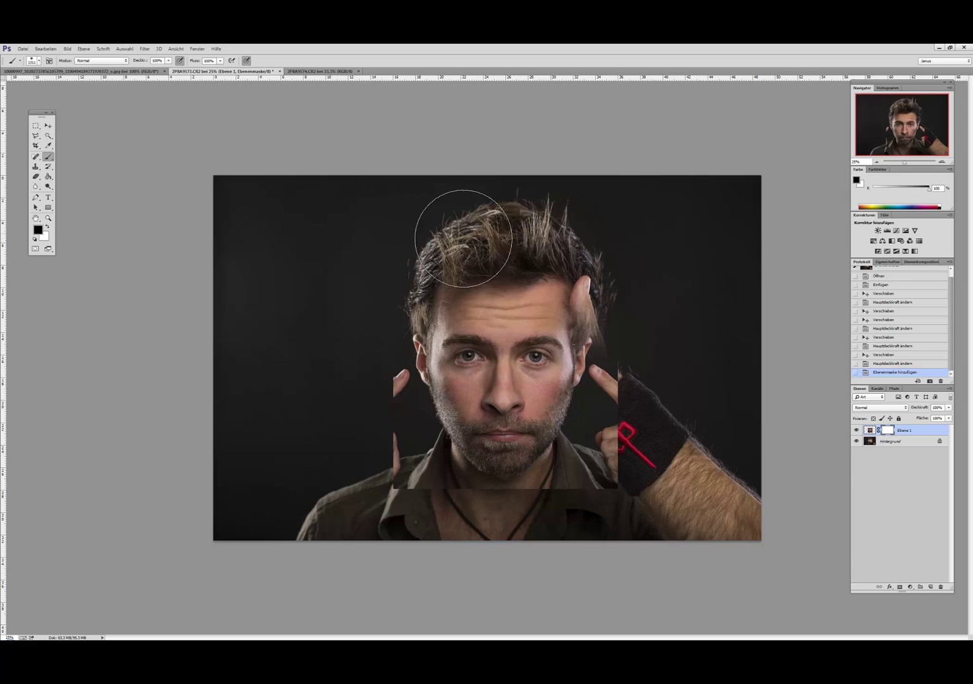
drag(464, 240, 407, 244)
right_click(493, 261)
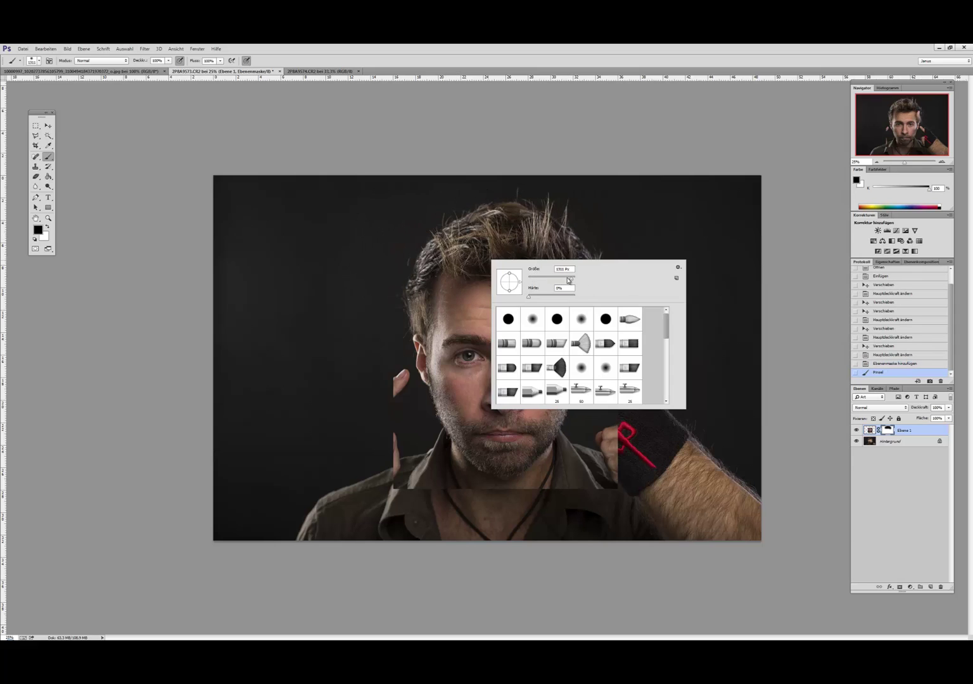
drag(568, 281, 567, 280)
mouse_move(389, 324)
mouse_down()
mouse_move(411, 402)
mouse_move(399, 422)
mouse_move(441, 473)
mouse_move(482, 496)
mouse_move(525, 487)
mouse_move(571, 437)
mouse_move(586, 435)
mouse_move(589, 327)
mouse_move(605, 518)
mouse_move(611, 317)
mouse_move(612, 353)
mouse_move(583, 319)
mouse_move(601, 316)
mouse_move(588, 319)
mouse_up()
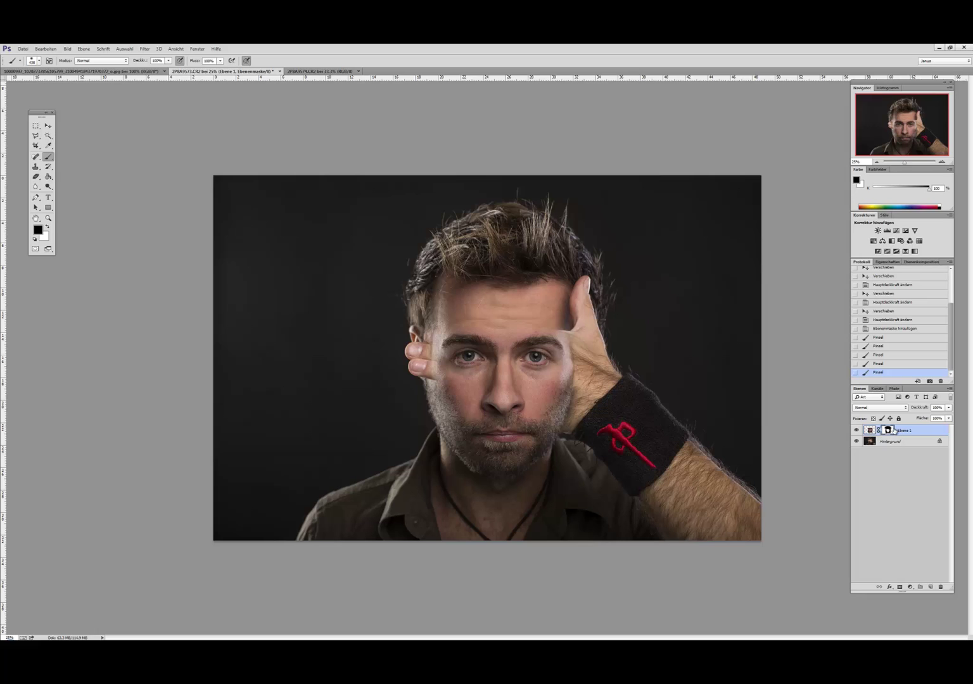
Invert the layer mask repeatedly with Ctrl+I to compare both versions, then zoom in.
key(ctrl+i)
key(ctrl+i)
key(ctrl+i)
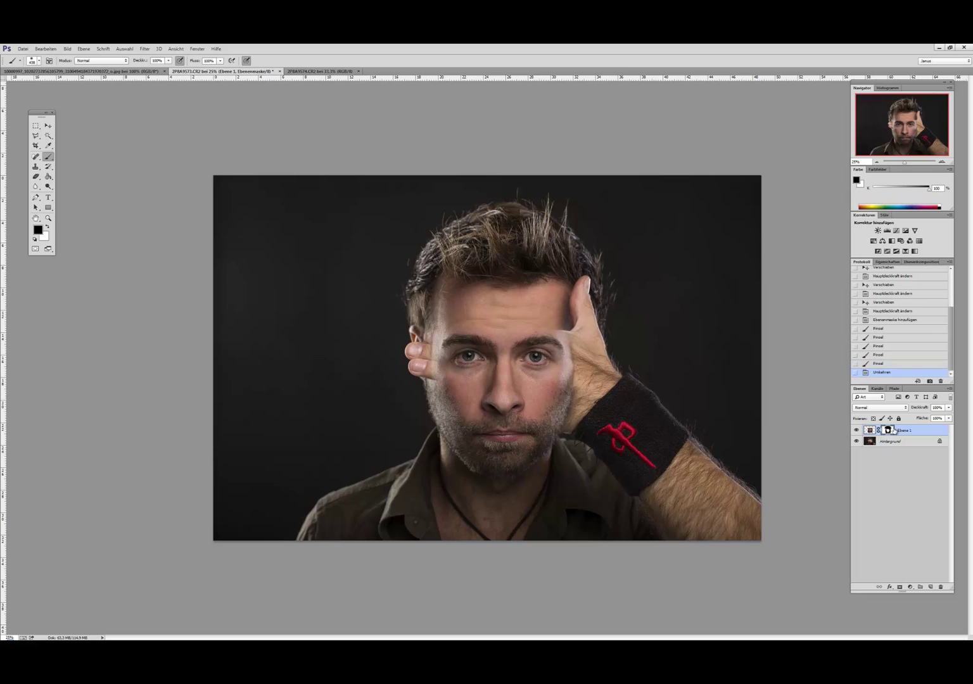
key(ctrl+i)
key(ctrl+i)
key(ctrl+i)
key(ctrl+i)
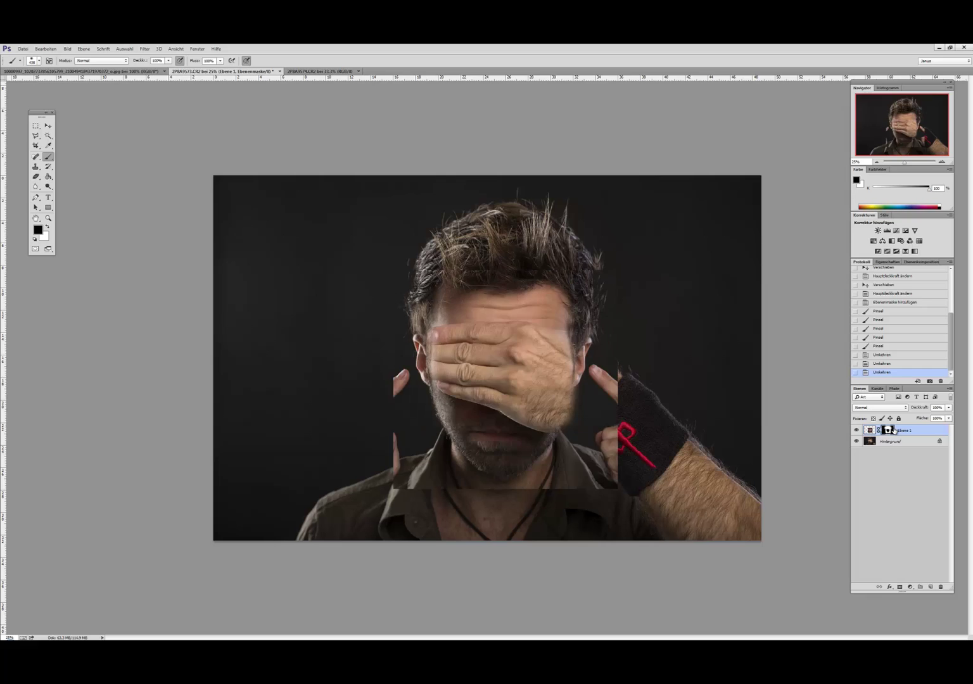
key(ctrl+i)
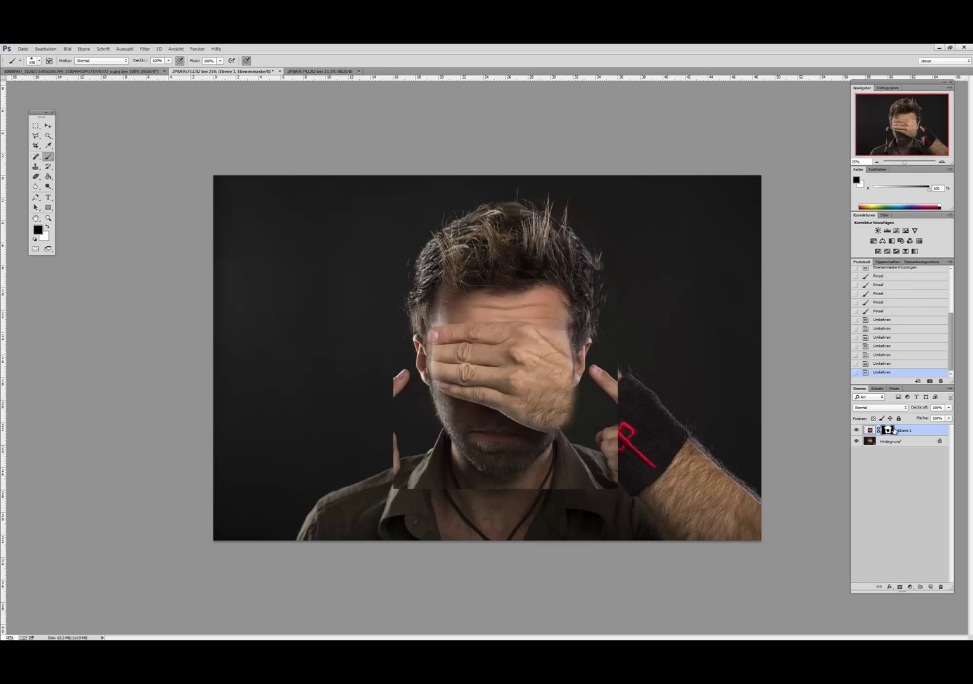
key(ctrl+i)
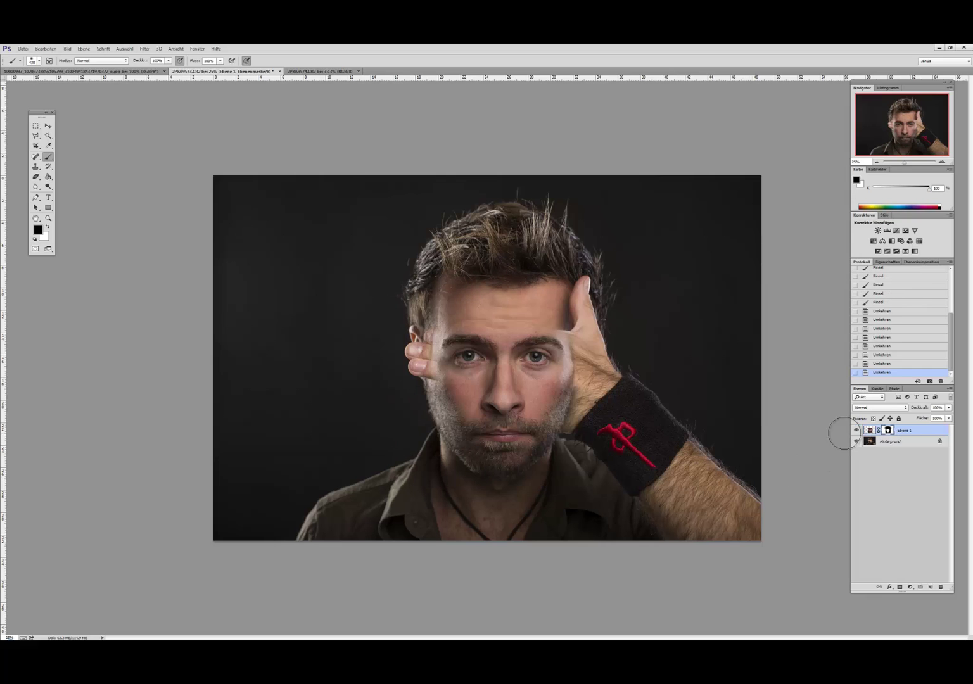
key(ctrl+i)
key(ctrl+i)
key(ctrl+i)
key(ctrl+i)
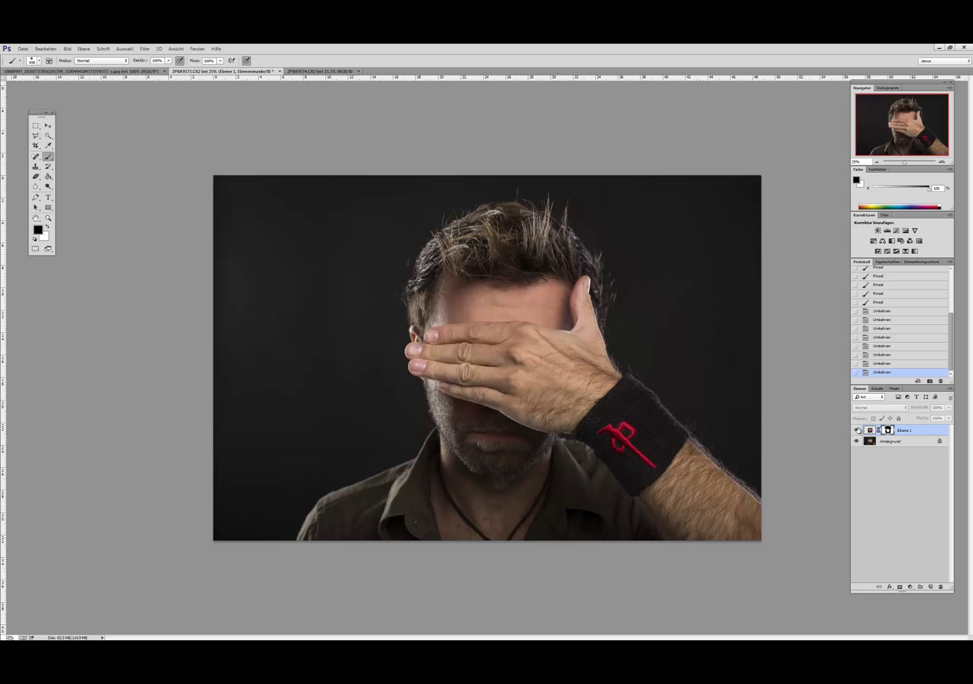
click(48, 126)
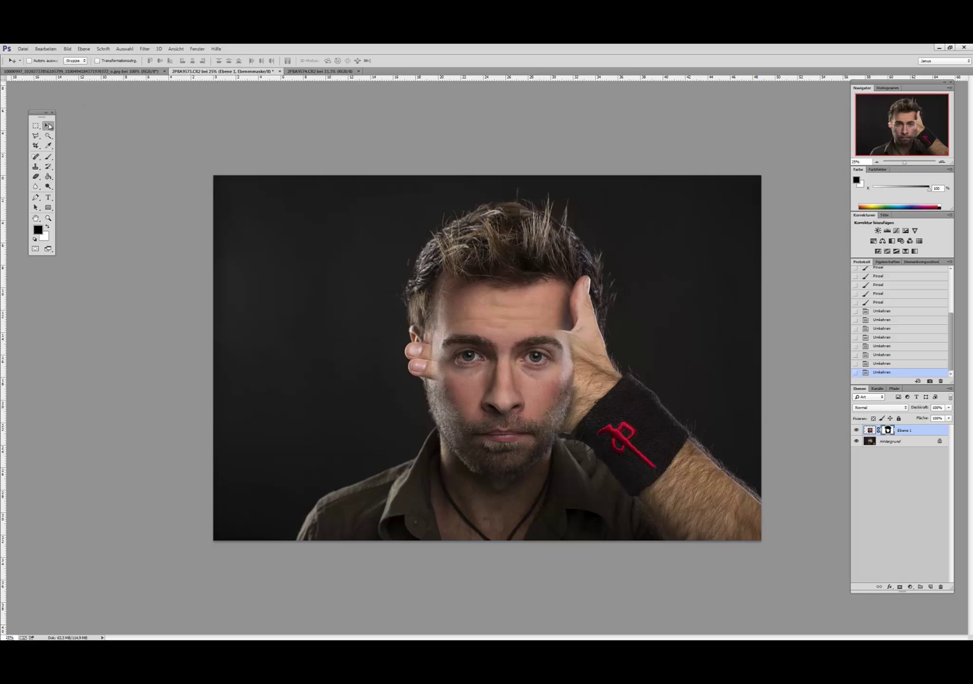
click(942, 162)
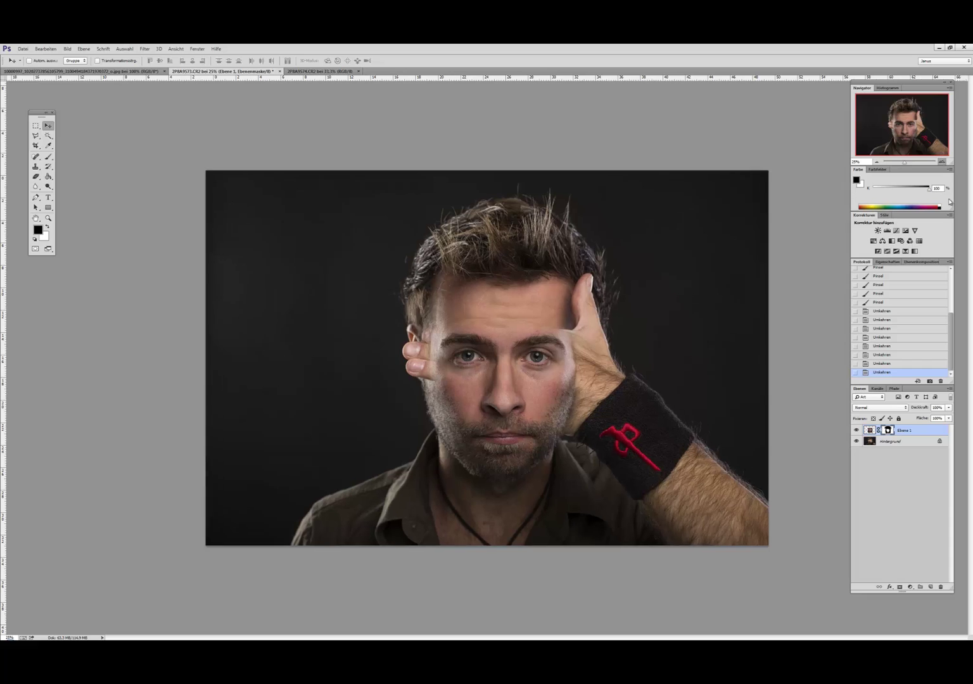
In Ebene 1's Blending Options, preview blend modes from Abdunkeln through Lineares Licht.
right_click(920, 432)
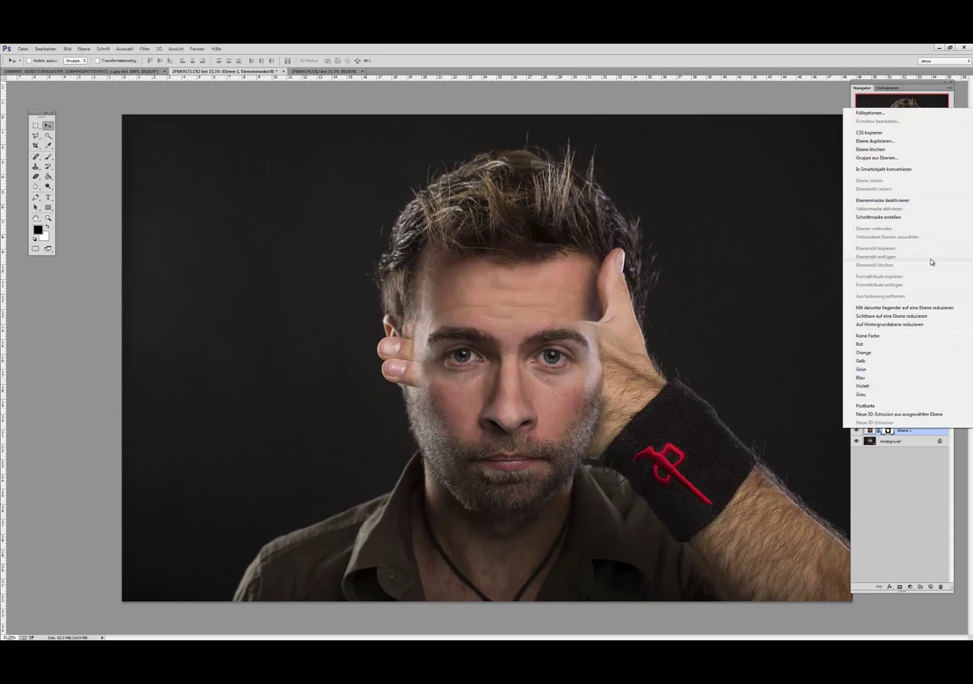
click(885, 114)
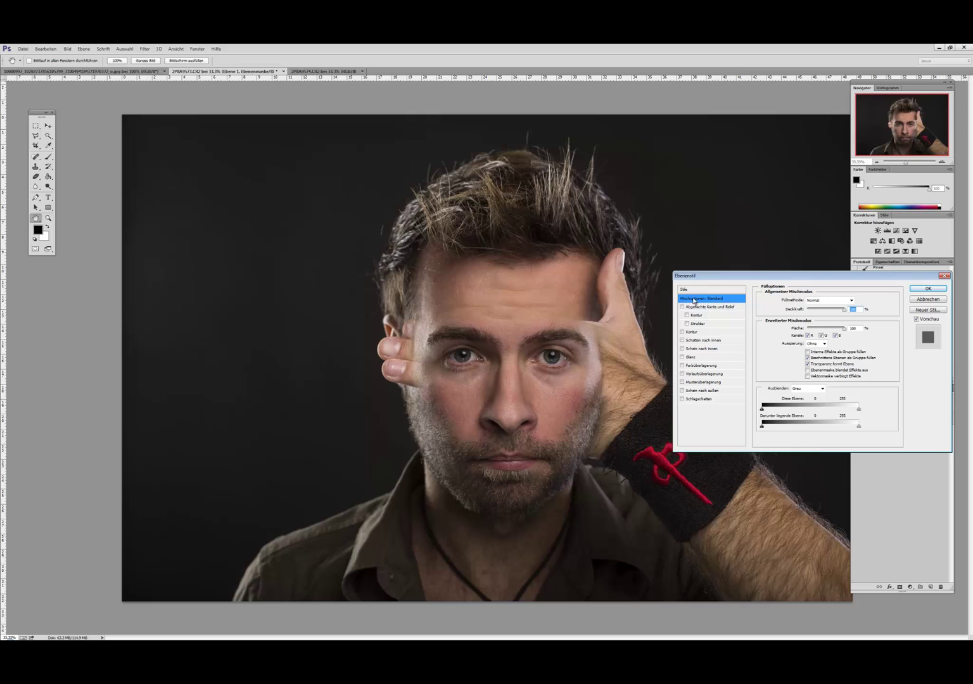
drag(732, 283, 726, 291)
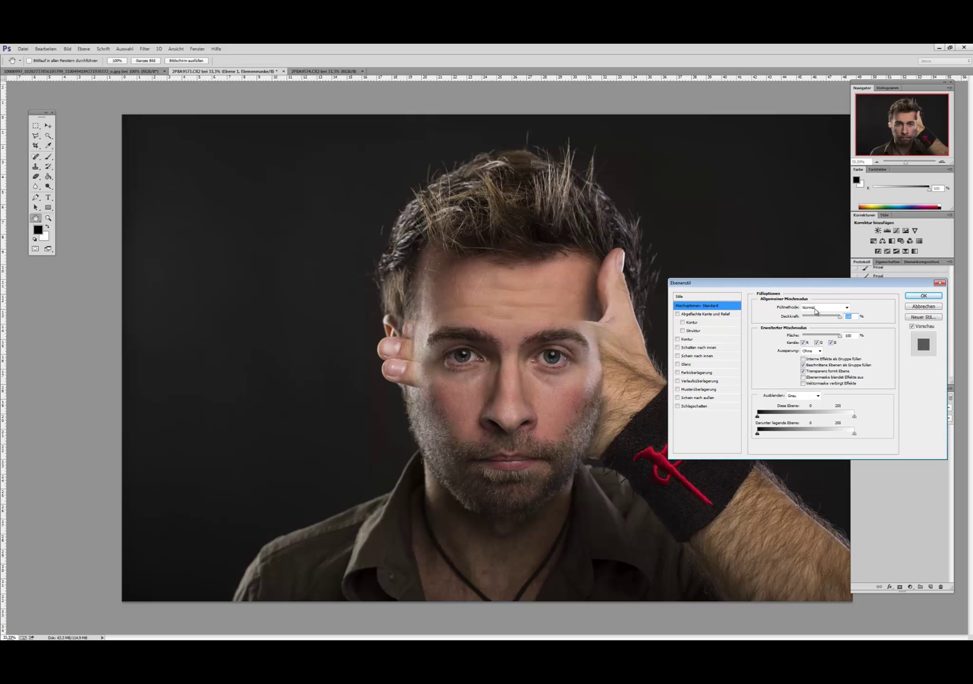
click(816, 308)
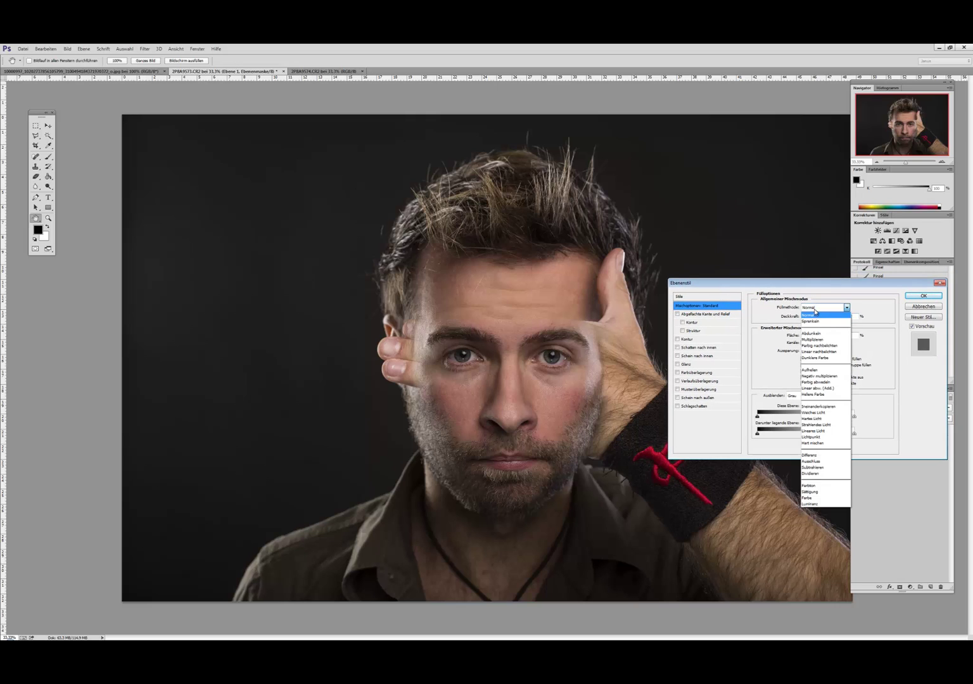
click(817, 309)
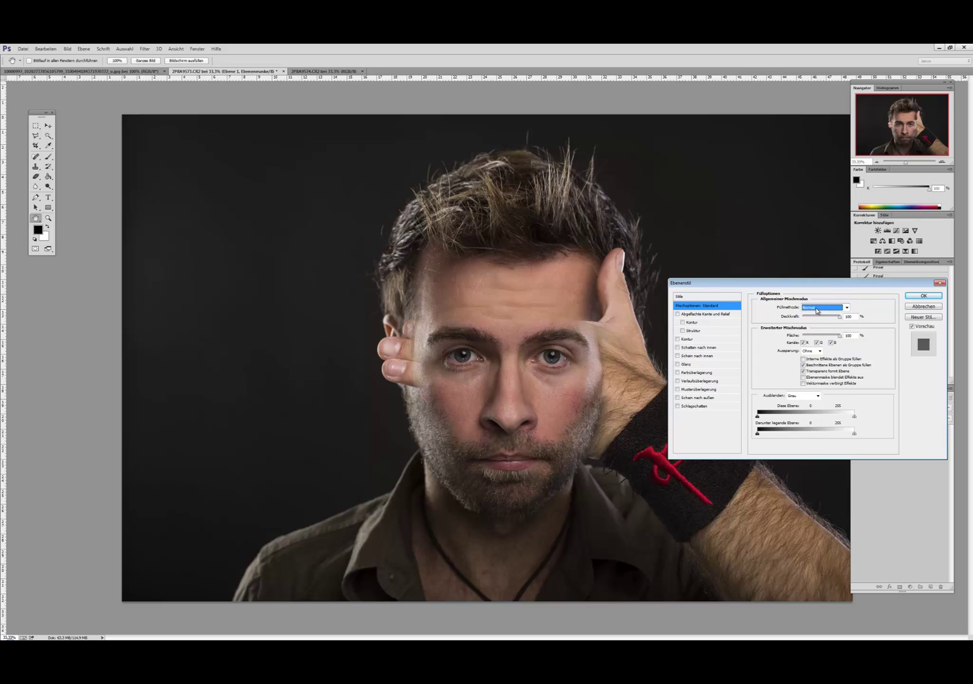
key(Down)
key(Down)
key(Up)
key(Down)
key(Down)
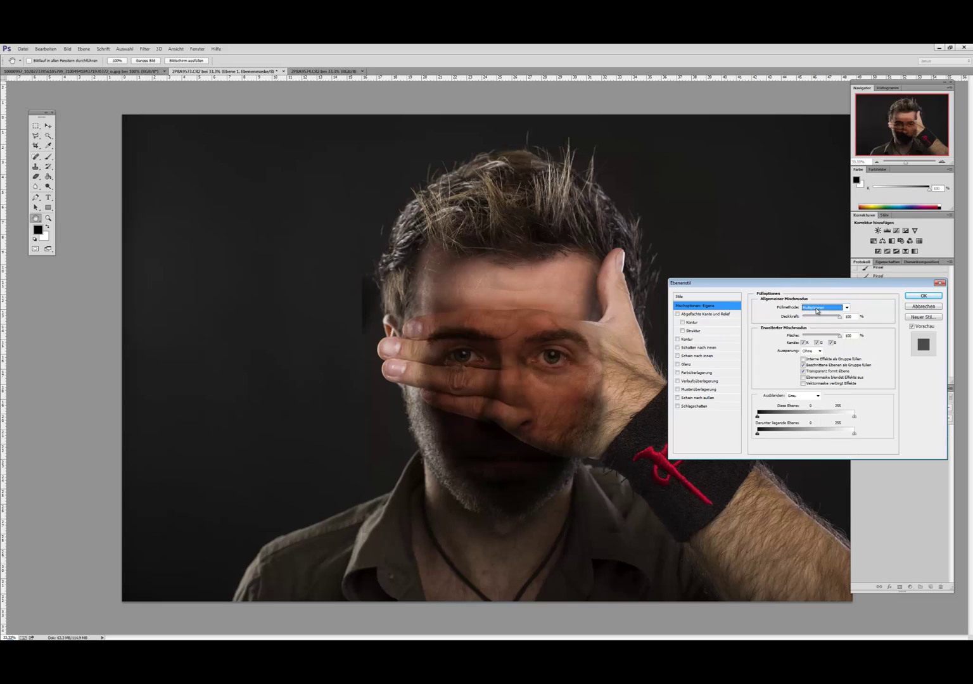
key(Up)
key(Up)
key(Down)
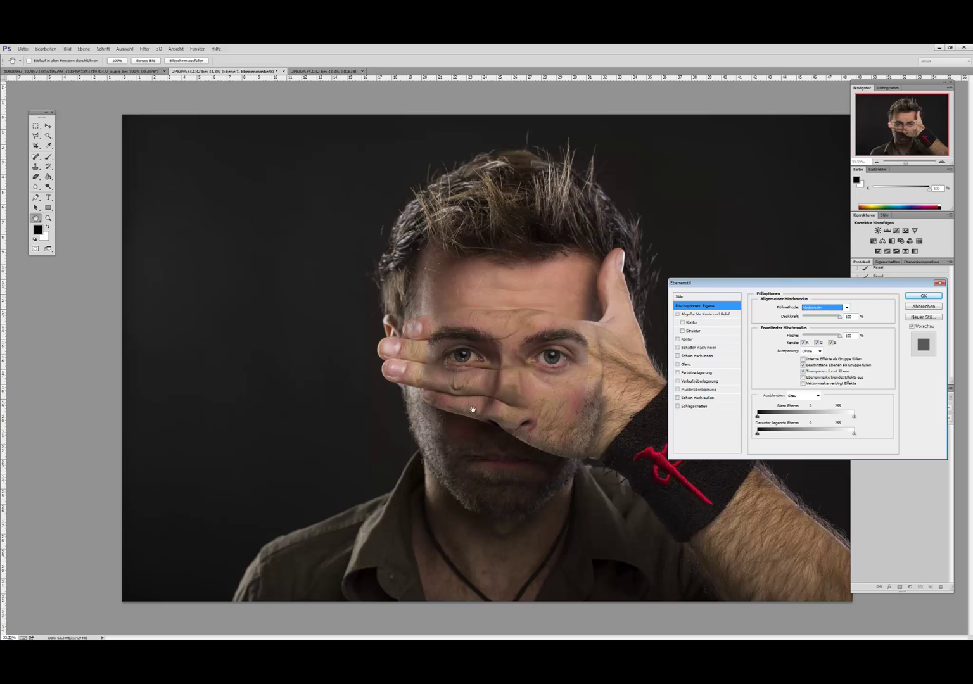
key(Down)
key(Up)
key(Down)
key(Up)
key(Down)
key(Down)
key(Down)
key(Down)
key(Down)
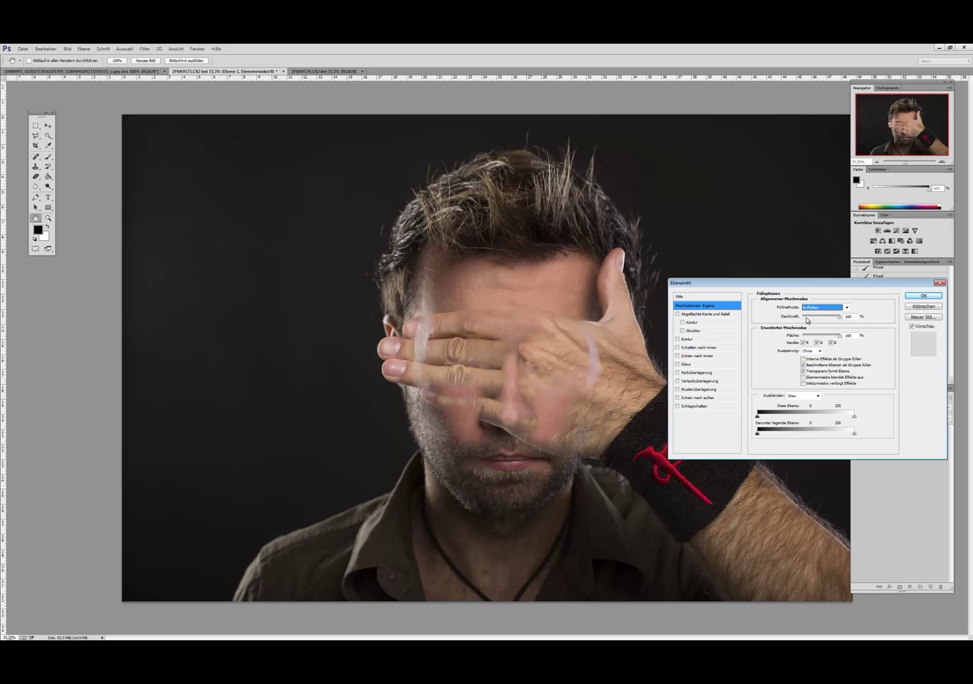
key(Up)
key(Down)
key(Down)
key(Down)
key(Down)
key(Down)
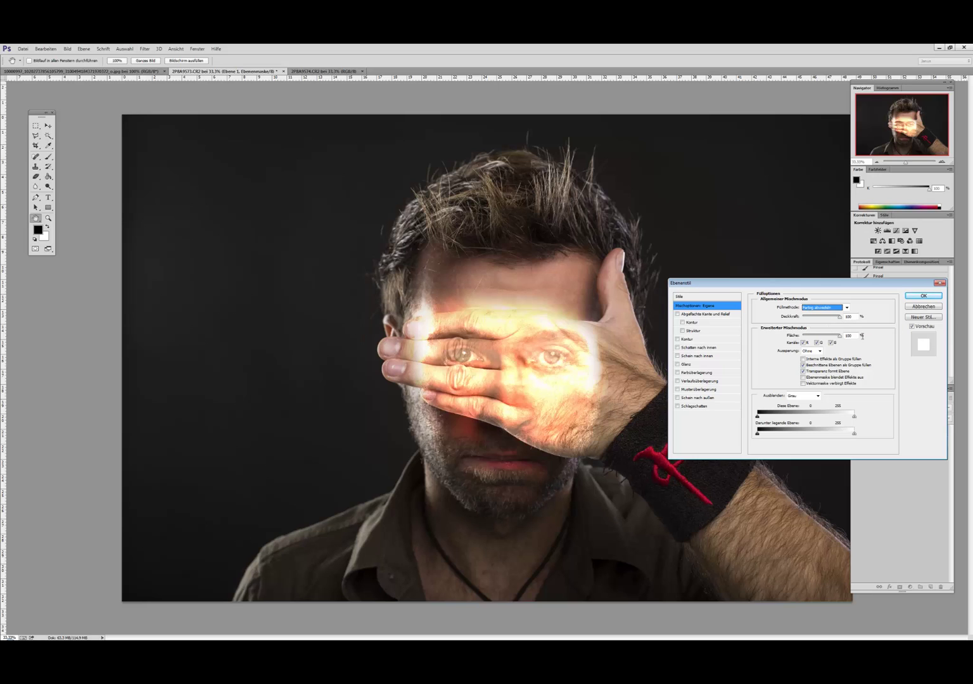
key(Down)
key(Down)
key(Down)
key(Down)
key(Down)
Choose Abdunkeln as the blend mode and confirm it for the hand layer.
click(847, 308)
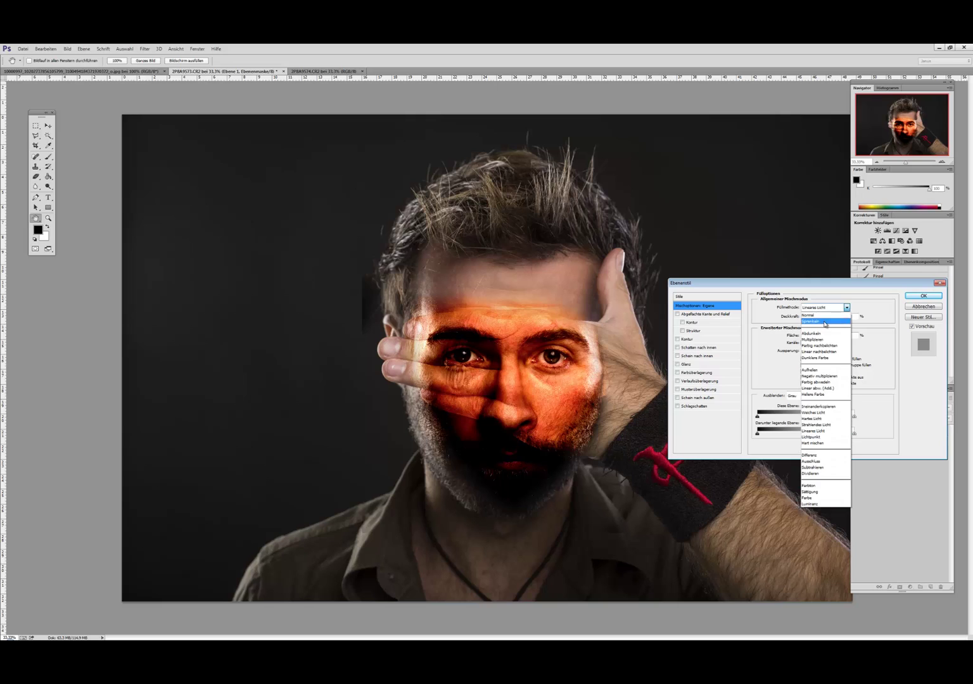
click(823, 334)
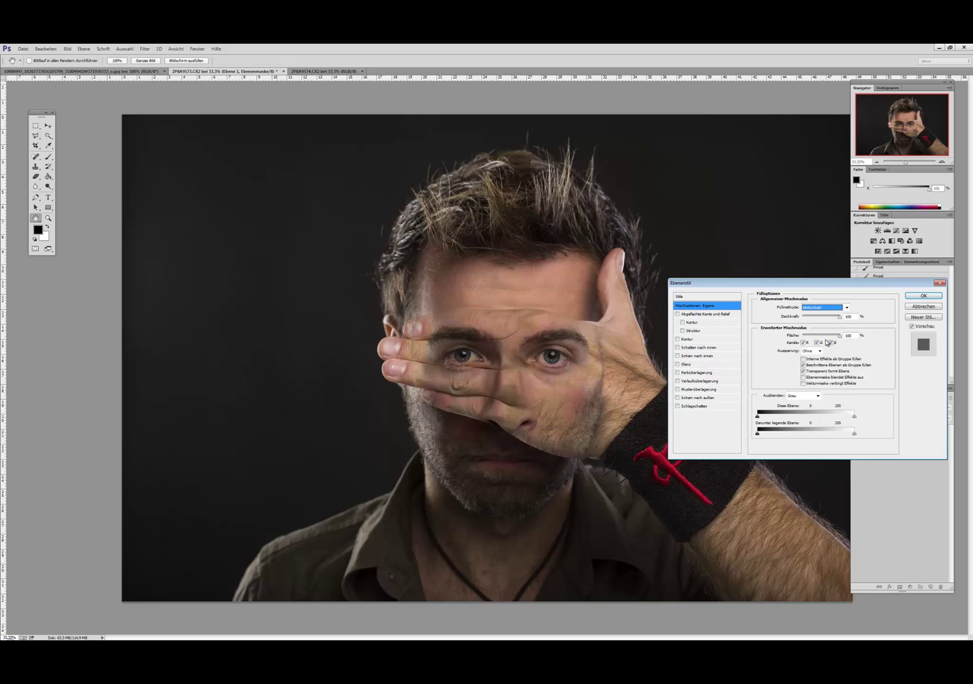
click(923, 296)
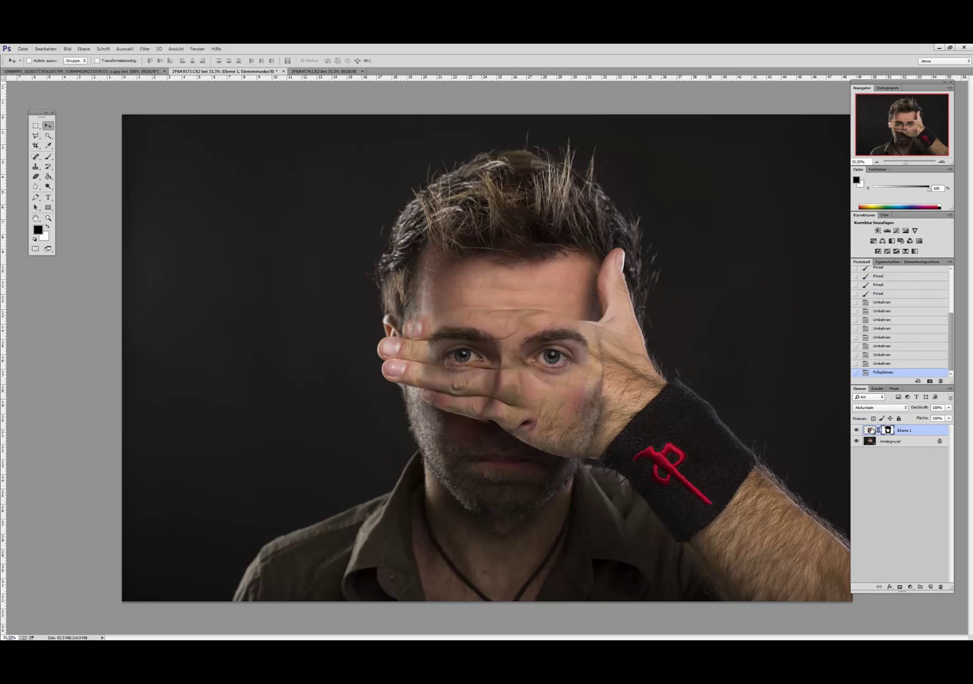
click(870, 430)
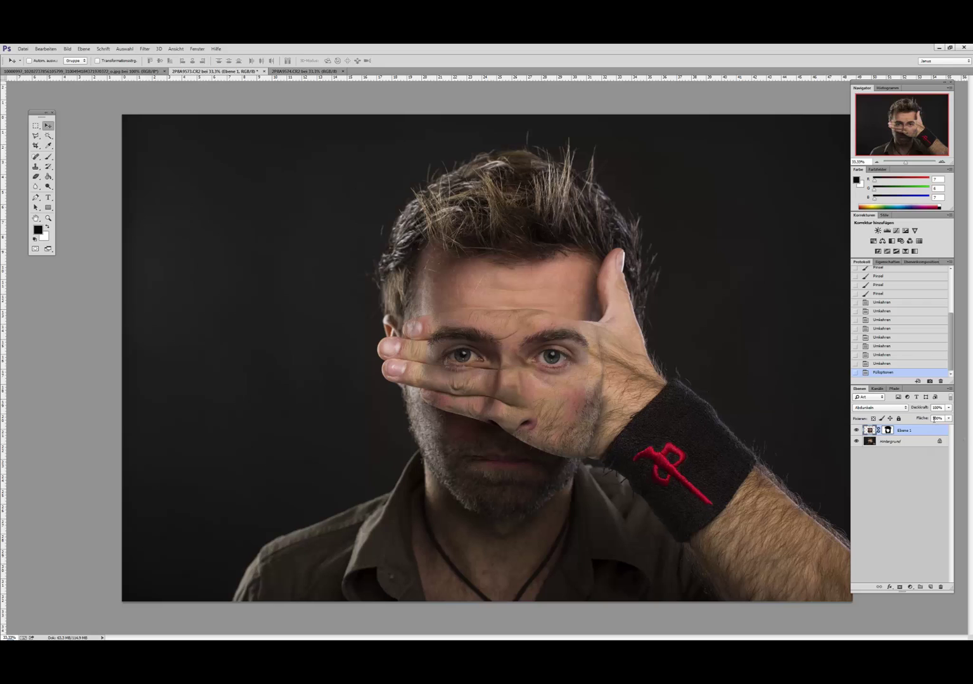
Duplicate the Hintergrund layer and desaturate the copy with Hue/Saturation at -100.
click(899, 443)
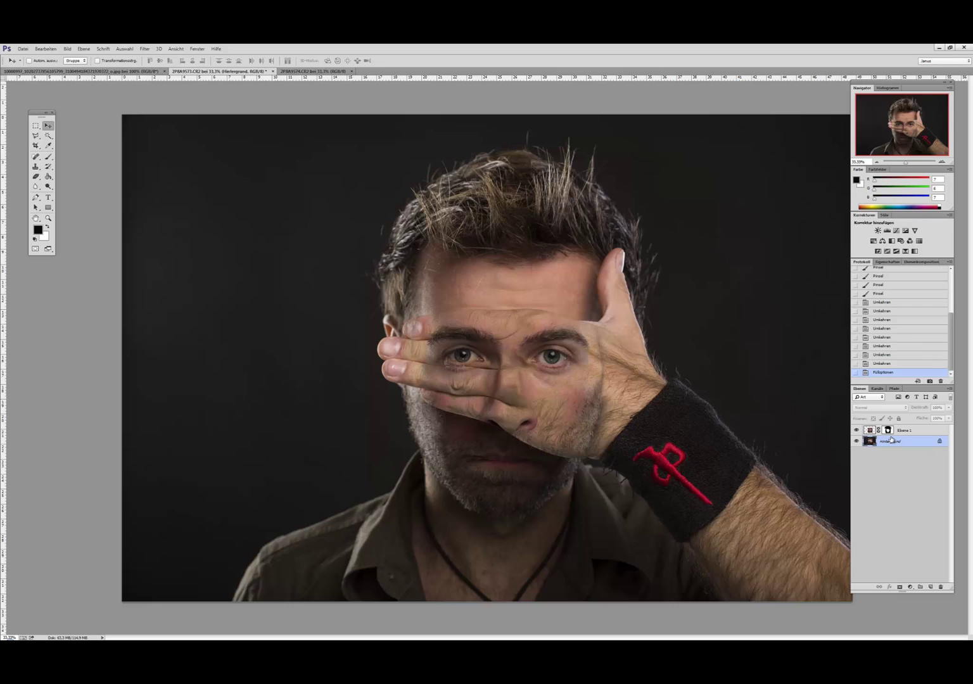
key(ctrl+j)
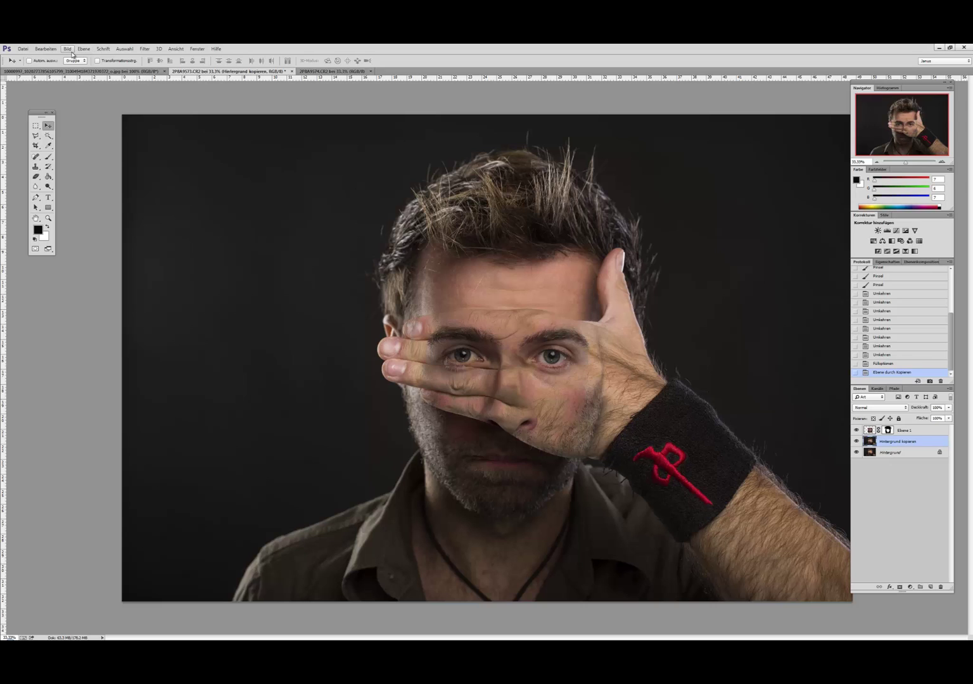
click(72, 52)
mouse_move(98, 70)
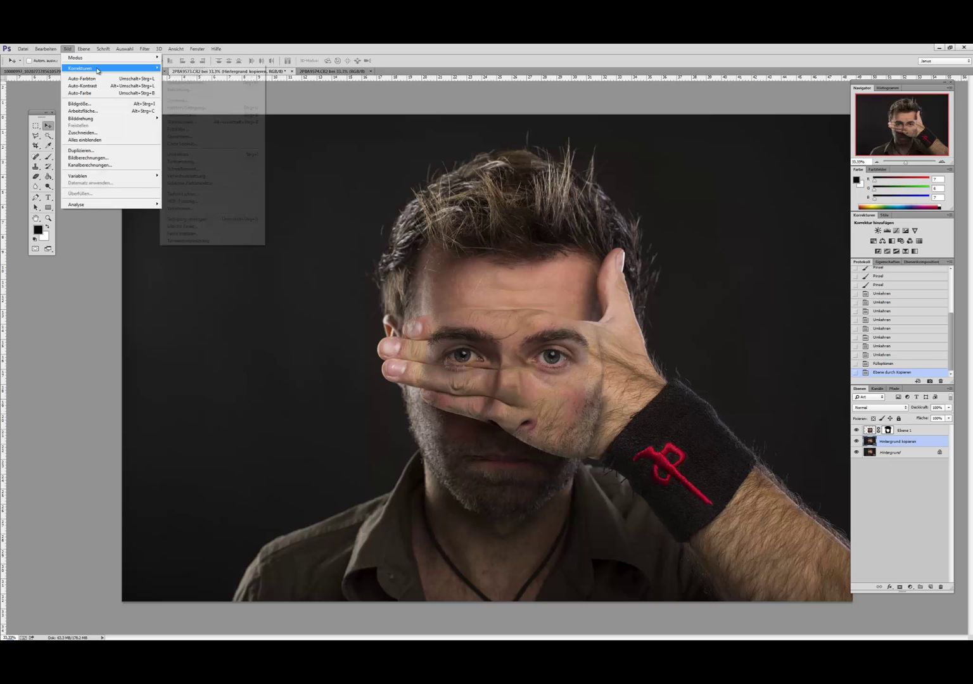
click(202, 108)
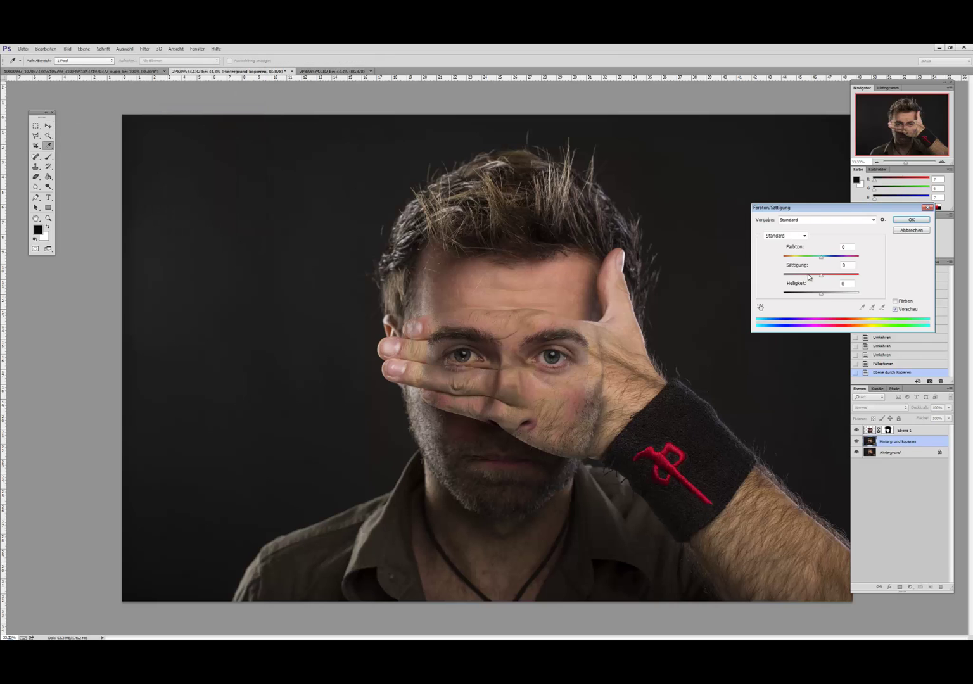
drag(809, 277, 784, 275)
drag(851, 210, 637, 215)
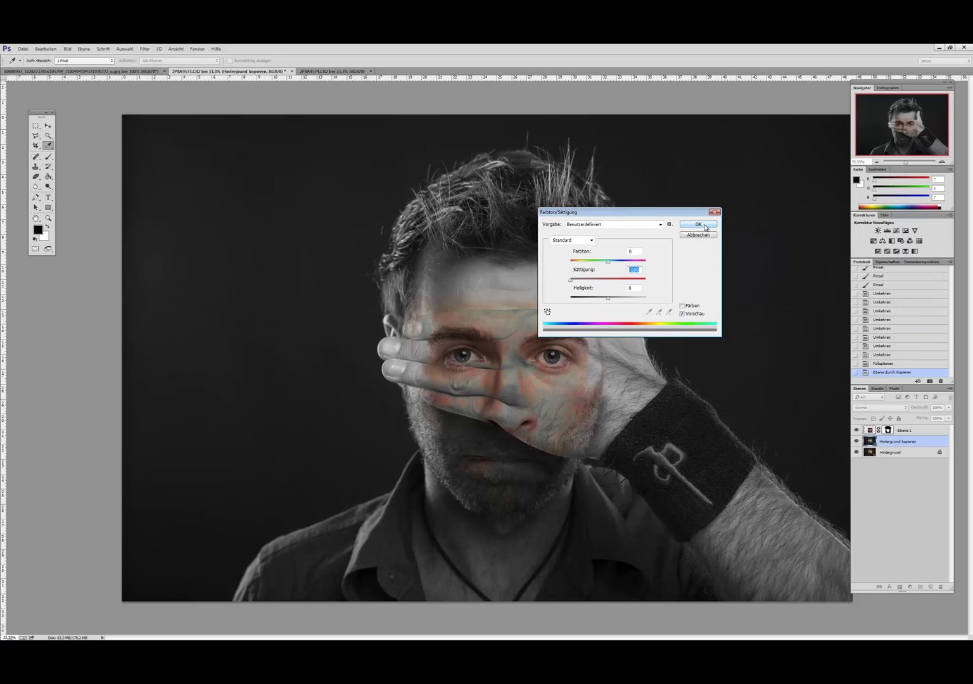
click(705, 226)
Desaturate Ebene 1 with Hue/Saturation at -100 as well.
key(v)
click(918, 431)
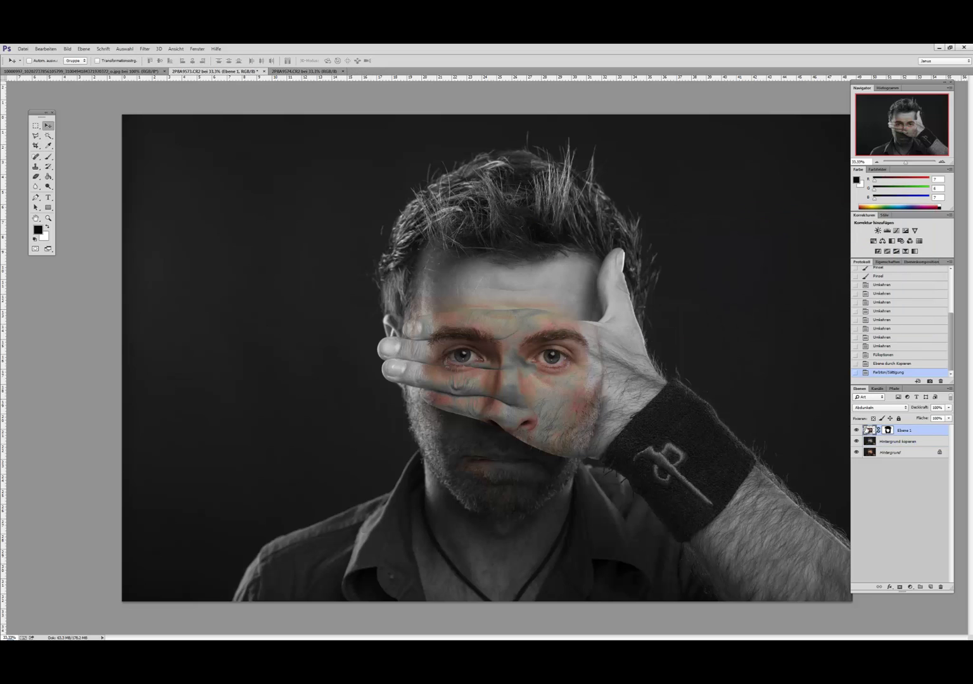
click(67, 48)
mouse_move(95, 69)
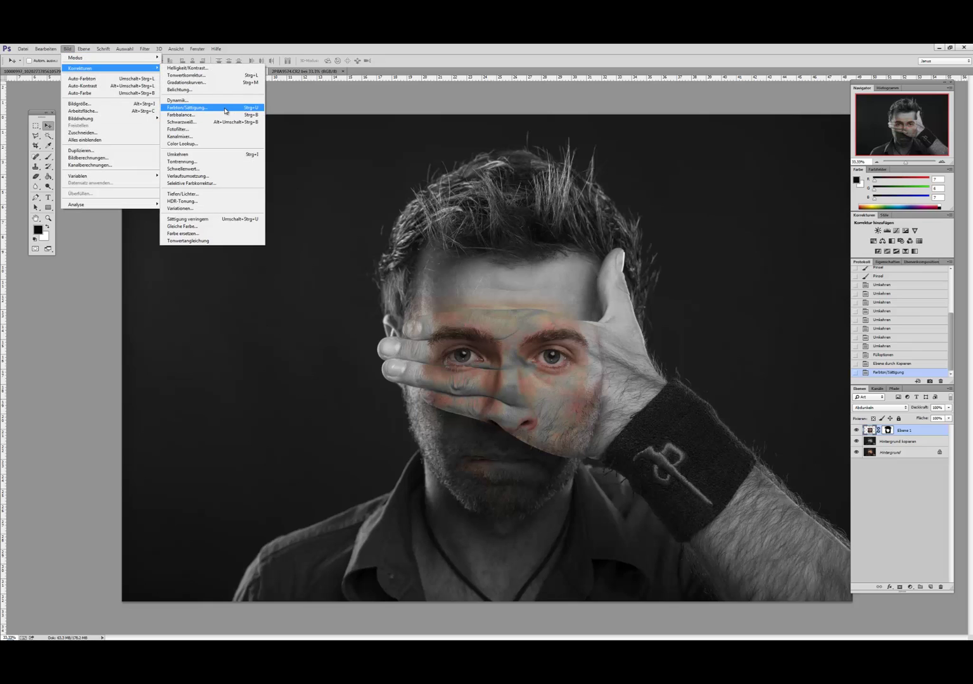
click(216, 106)
drag(608, 279, 545, 284)
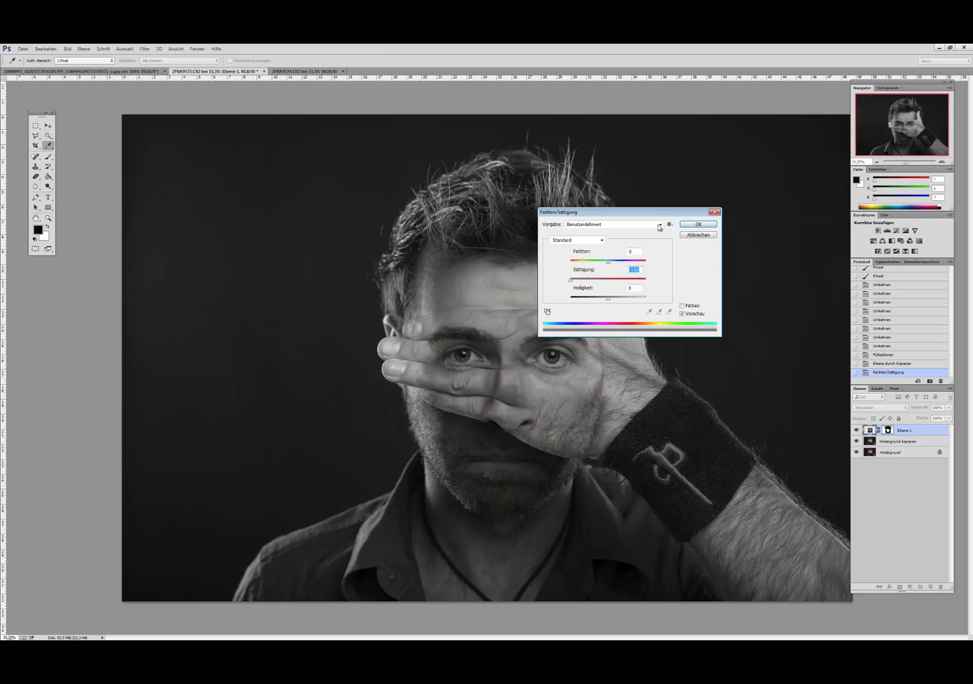
click(683, 226)
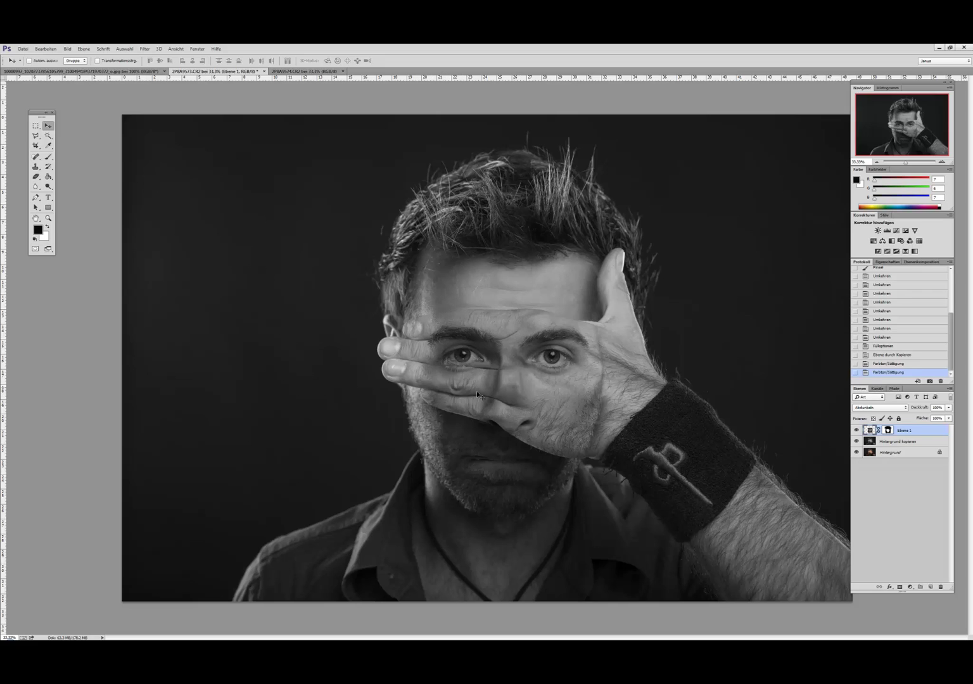
Switch Ebene 1 off and on twice to compare the current blend.
click(857, 431)
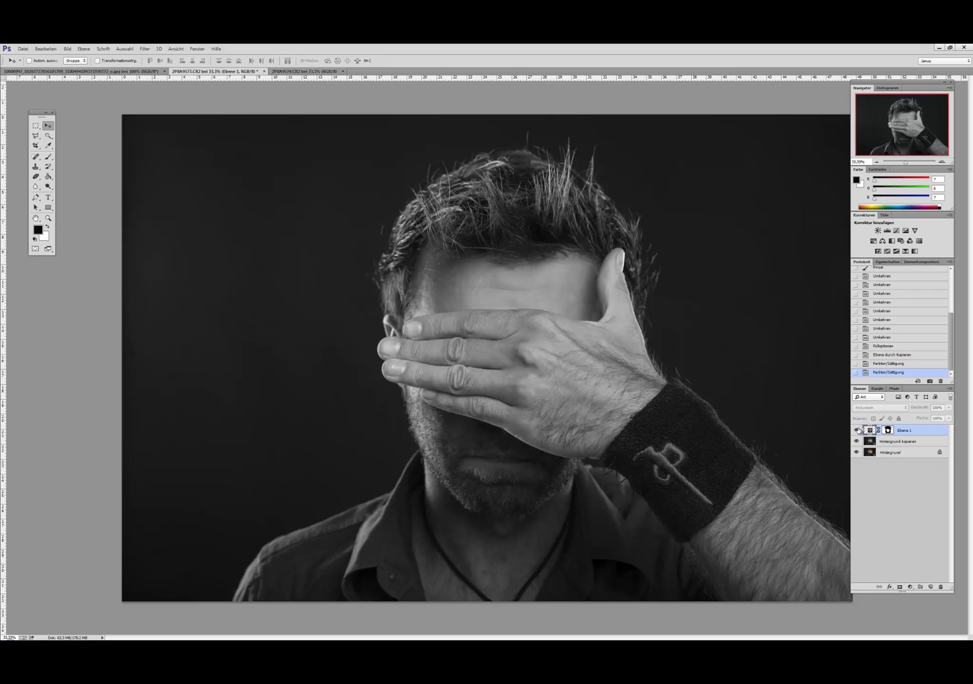
click(857, 430)
click(857, 430)
click(857, 430)
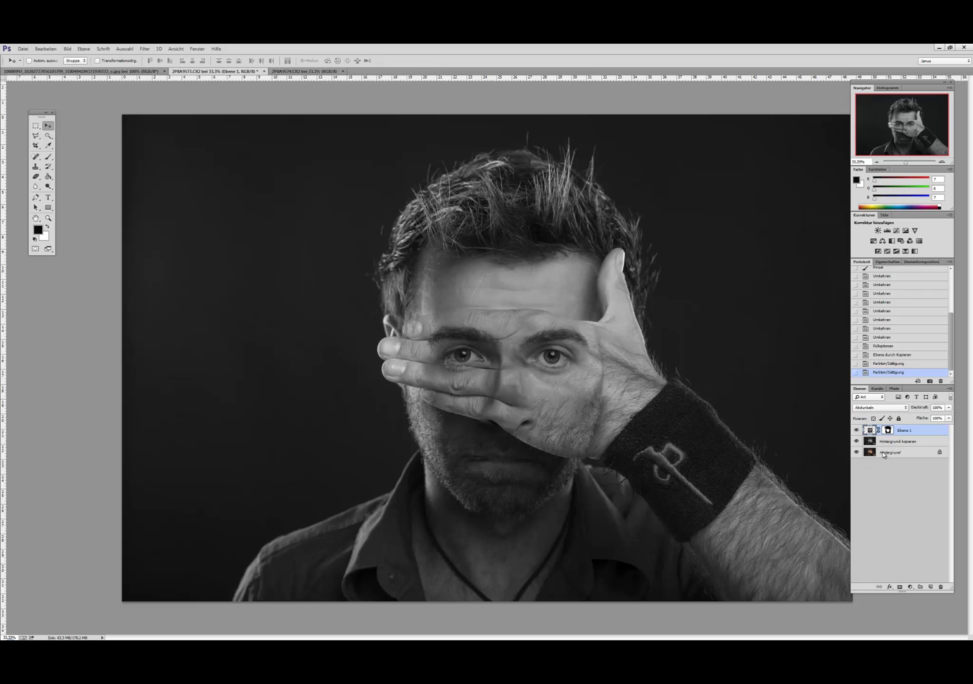
Brush Ebene 1's layer mask over the chin and right jaw beard under the hand.
click(887, 430)
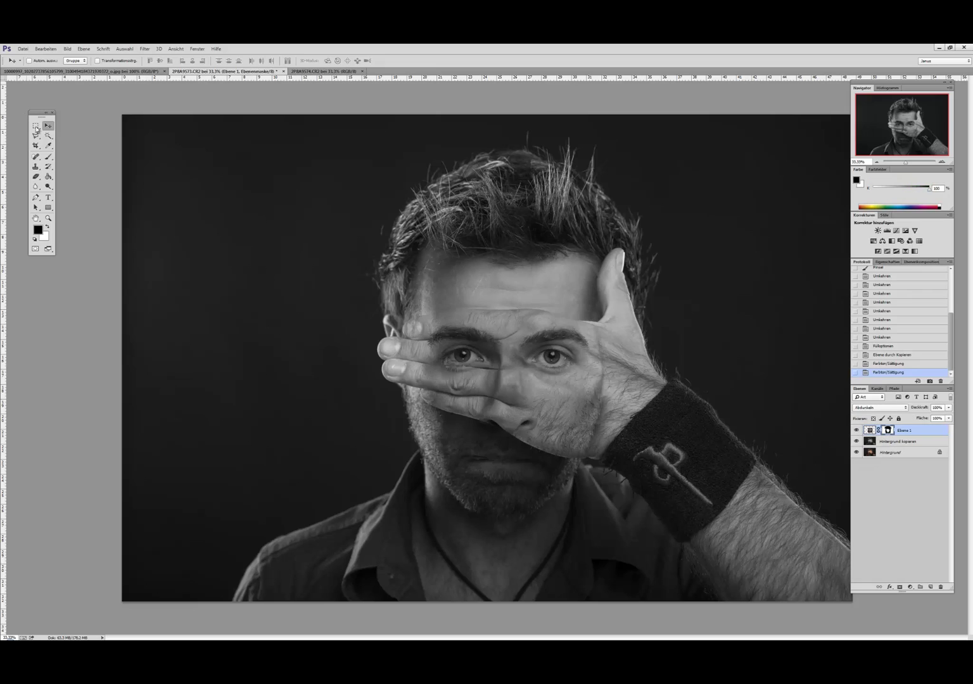
click(50, 158)
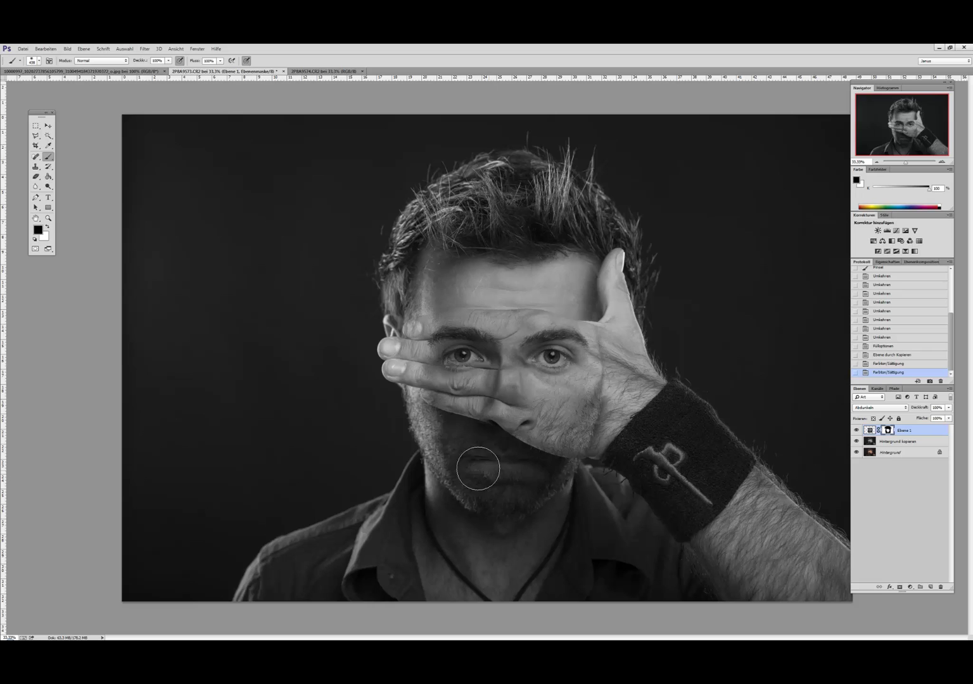
click(942, 163)
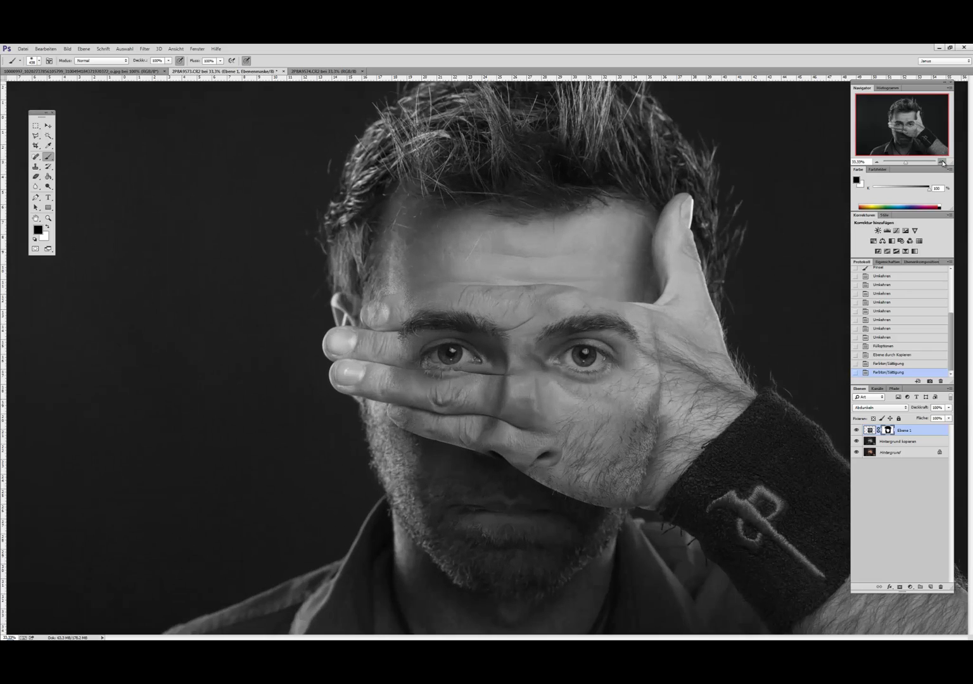
scroll(556, 380, down, 3)
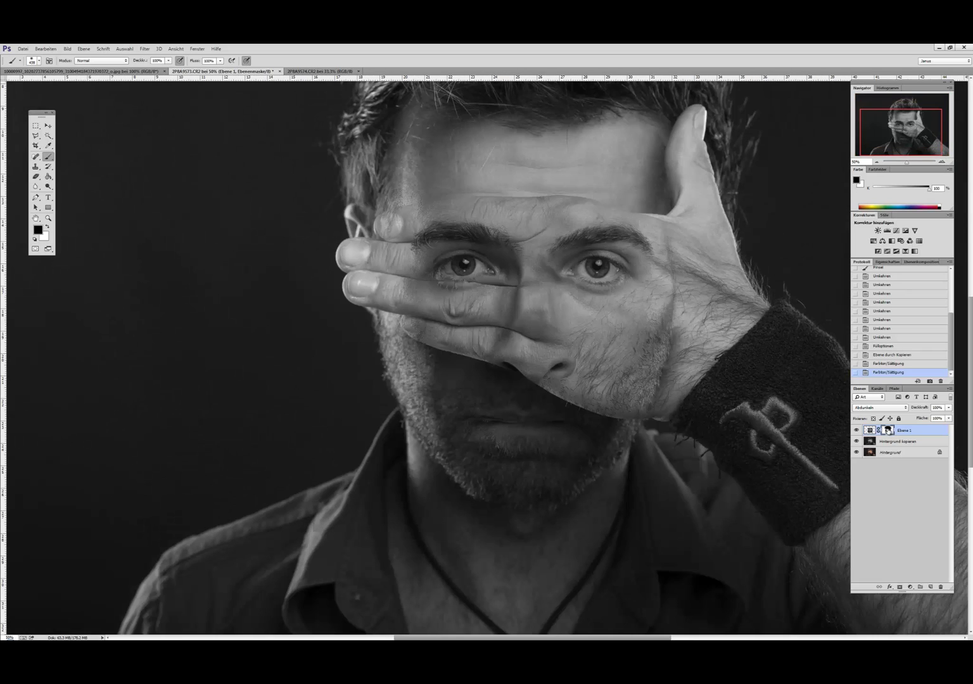
mouse_move(418, 396)
mouse_down()
mouse_move(491, 426)
mouse_move(465, 419)
mouse_up()
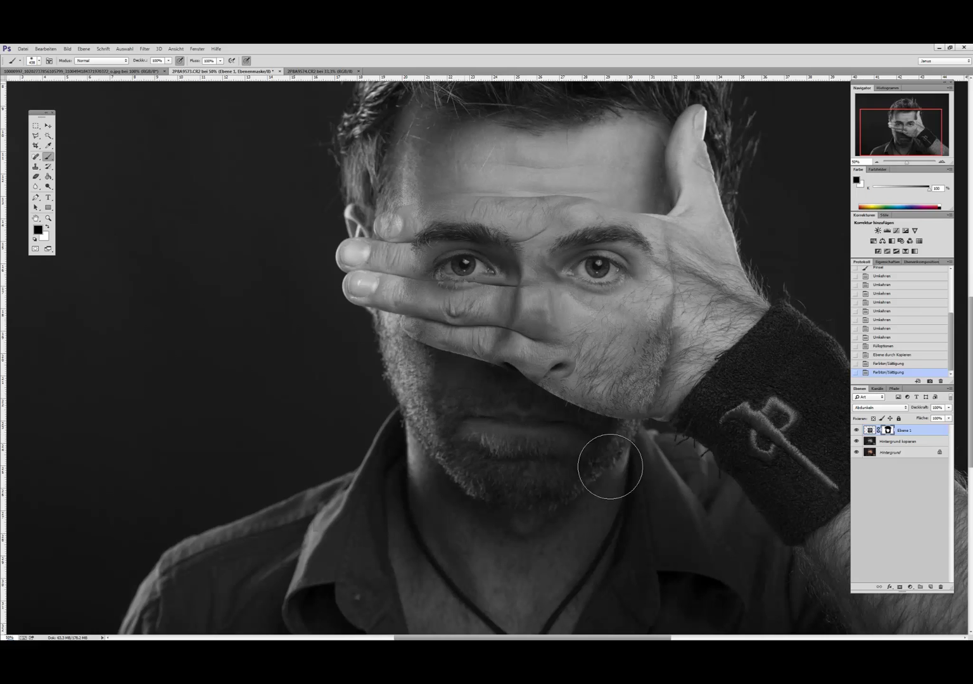
mouse_move(610, 467)
mouse_down()
mouse_move(445, 412)
mouse_move(622, 467)
mouse_move(597, 467)
mouse_move(466, 412)
mouse_move(458, 425)
mouse_move(414, 395)
mouse_move(613, 483)
mouse_move(473, 485)
mouse_up()
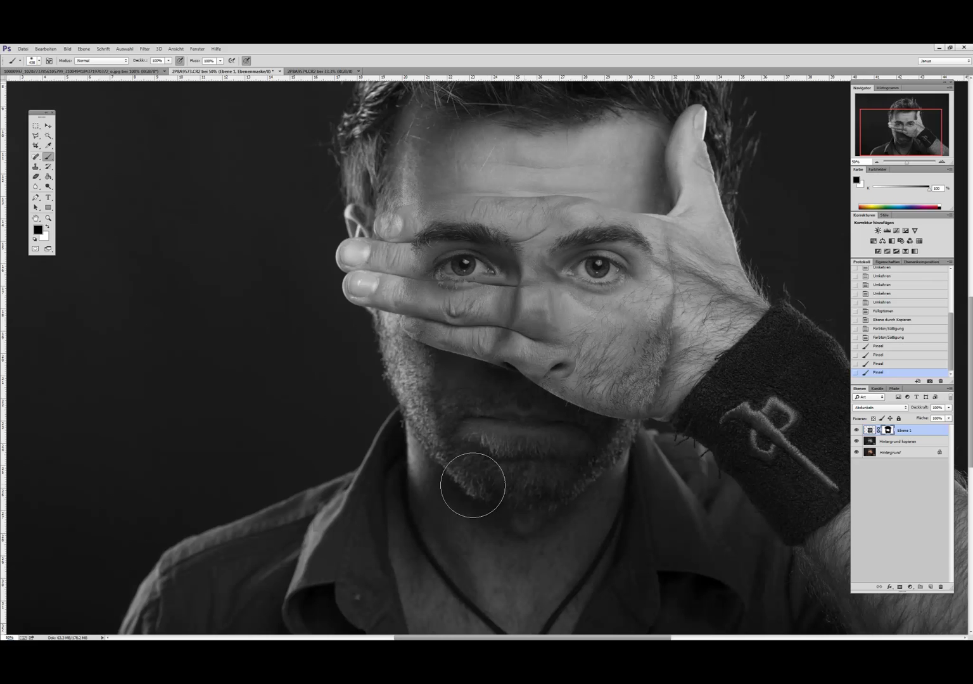
Paint the mask over the fingers and the bright patch across the forehead.
click(943, 162)
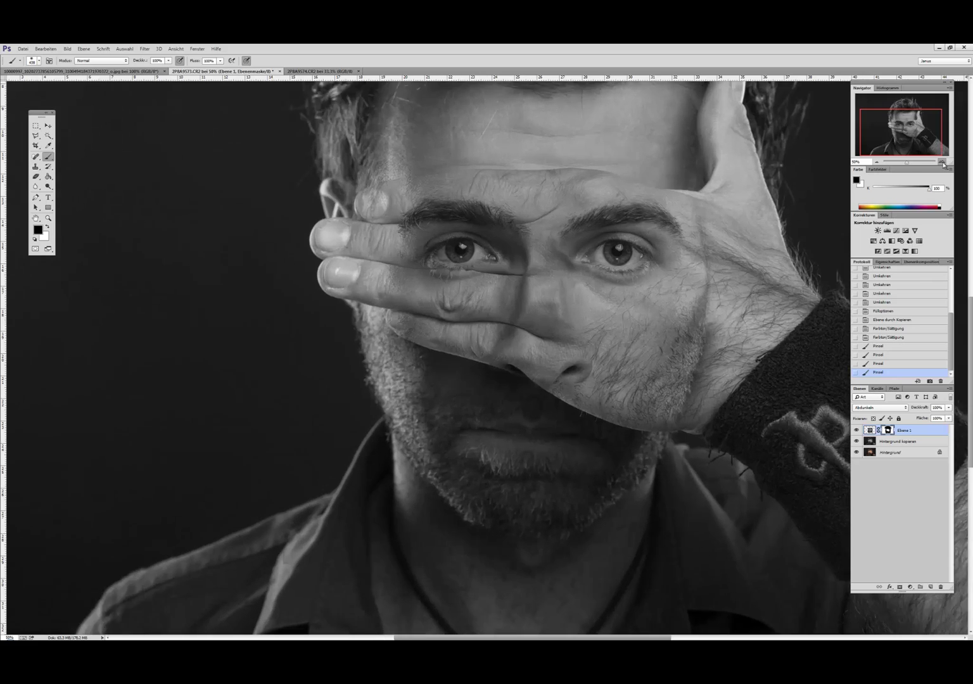
scroll(383, 249, up, 2)
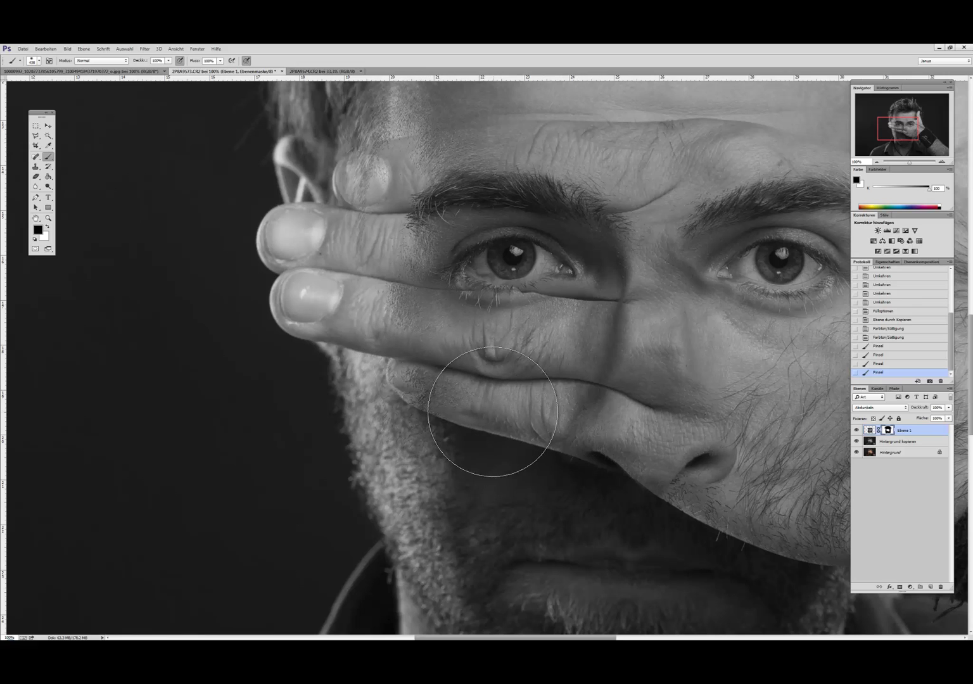
click(876, 162)
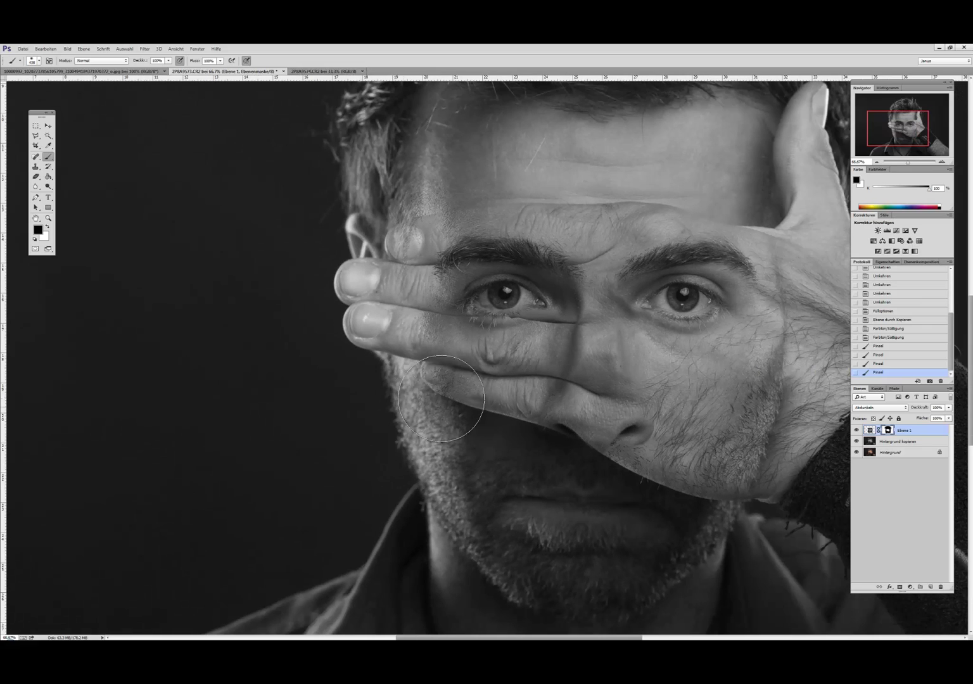
click(374, 398)
mouse_move(396, 343)
mouse_down()
mouse_move(386, 296)
mouse_move(384, 307)
mouse_up()
click(426, 196)
drag(426, 196, 444, 190)
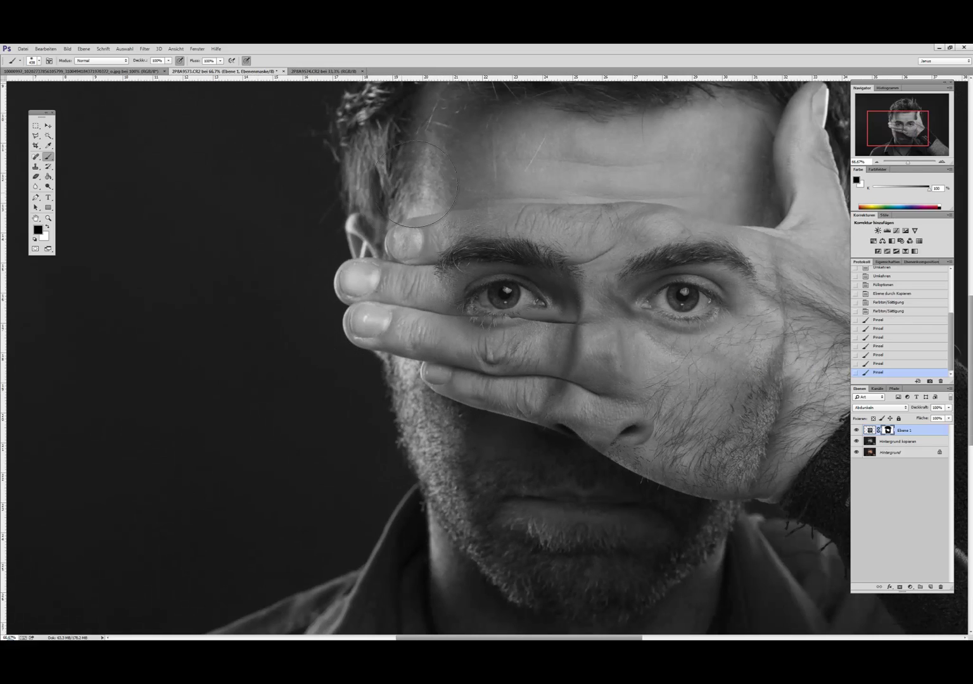
click(456, 130)
Dab the mask along the hand's edge and reveal the darker jacket near the shoulder.
click(708, 152)
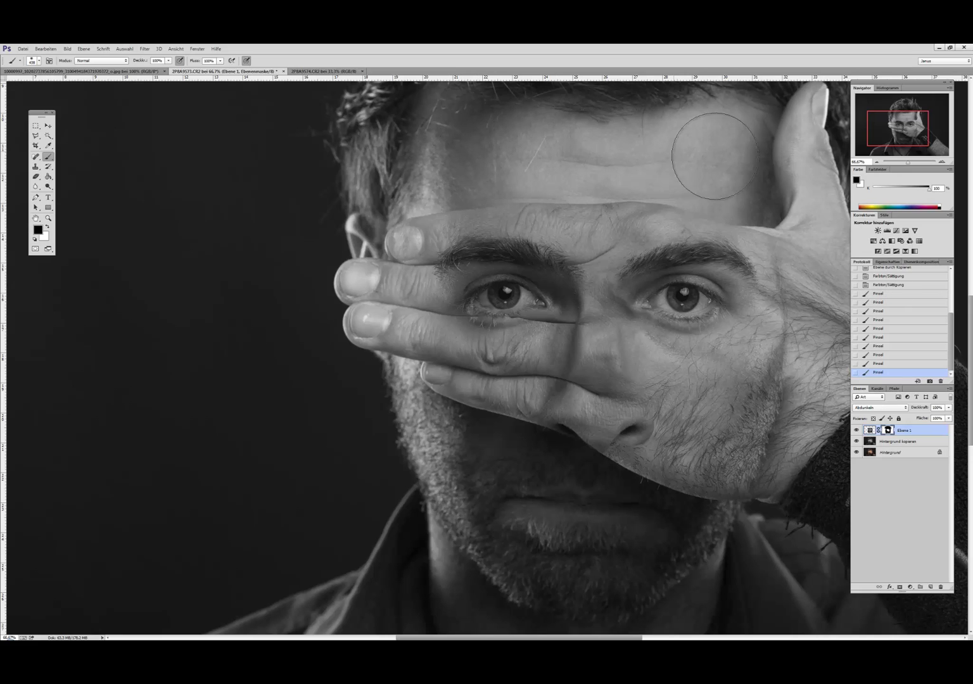
click(710, 171)
click(799, 200)
click(809, 262)
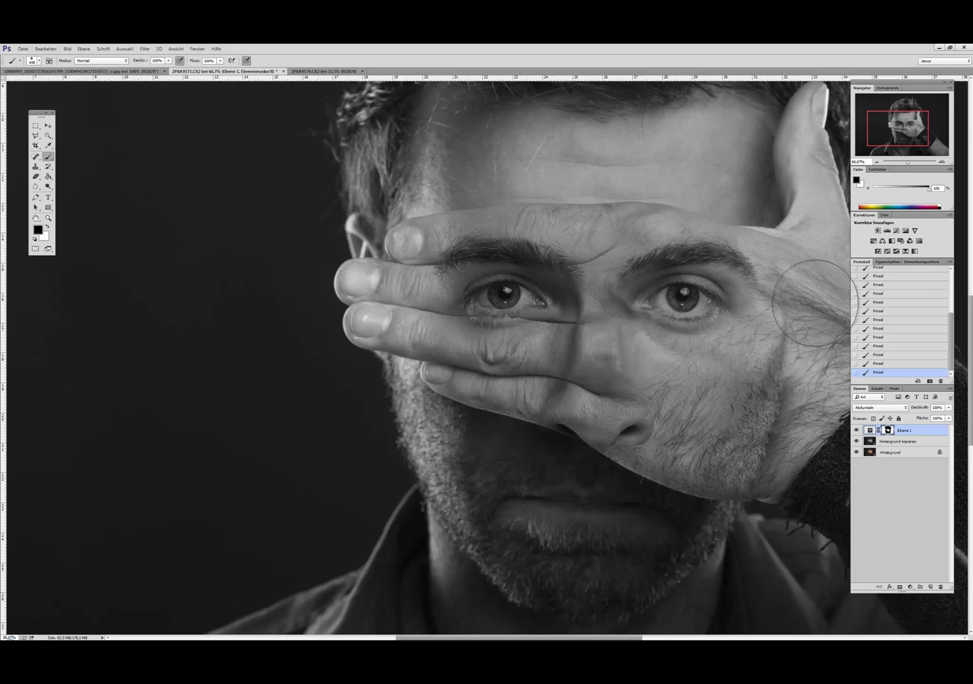
drag(790, 557, 728, 521)
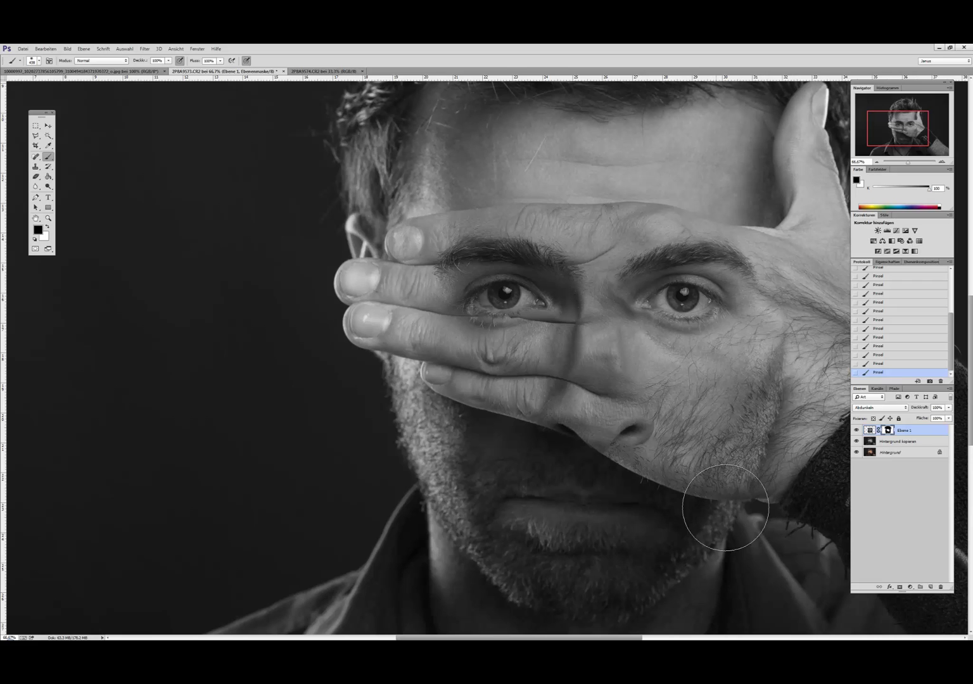
click(878, 161)
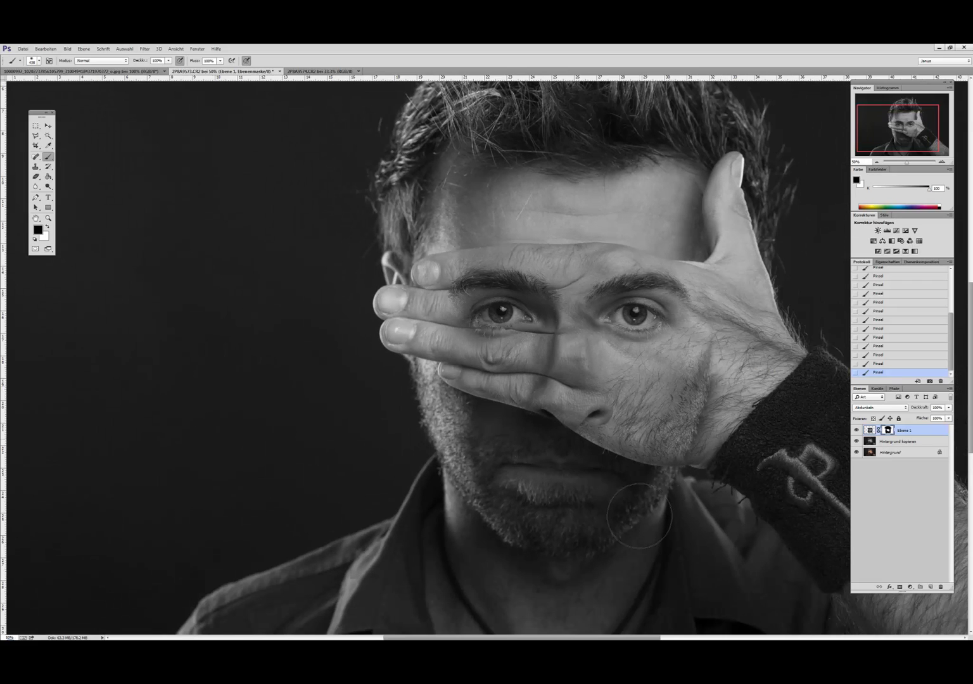
drag(897, 122, 900, 123)
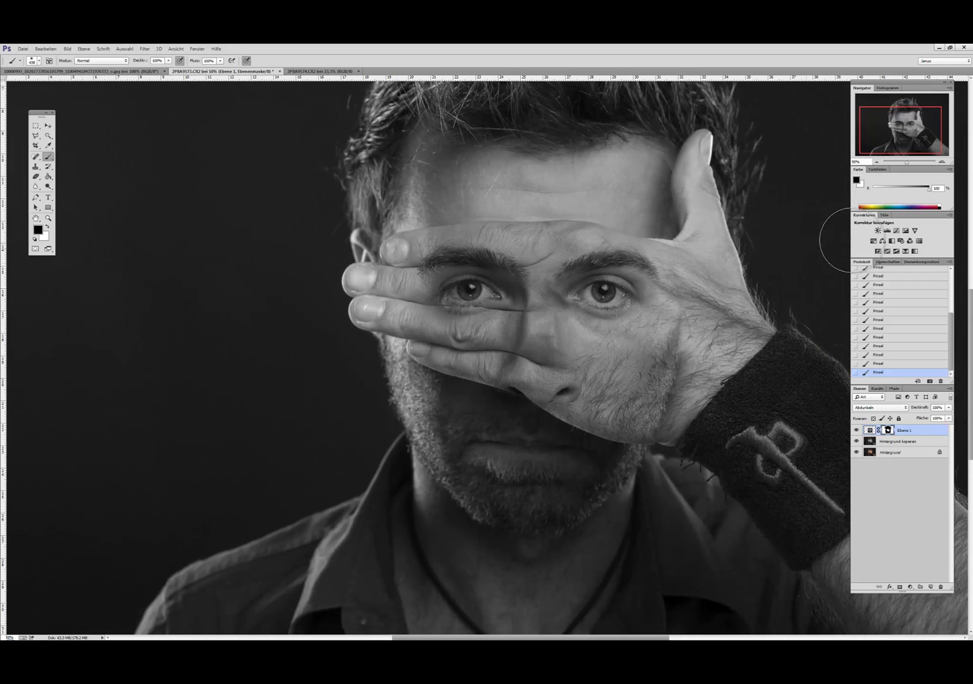
Compare Ebene 1 on and off again, then target its image instead of the mask.
click(48, 126)
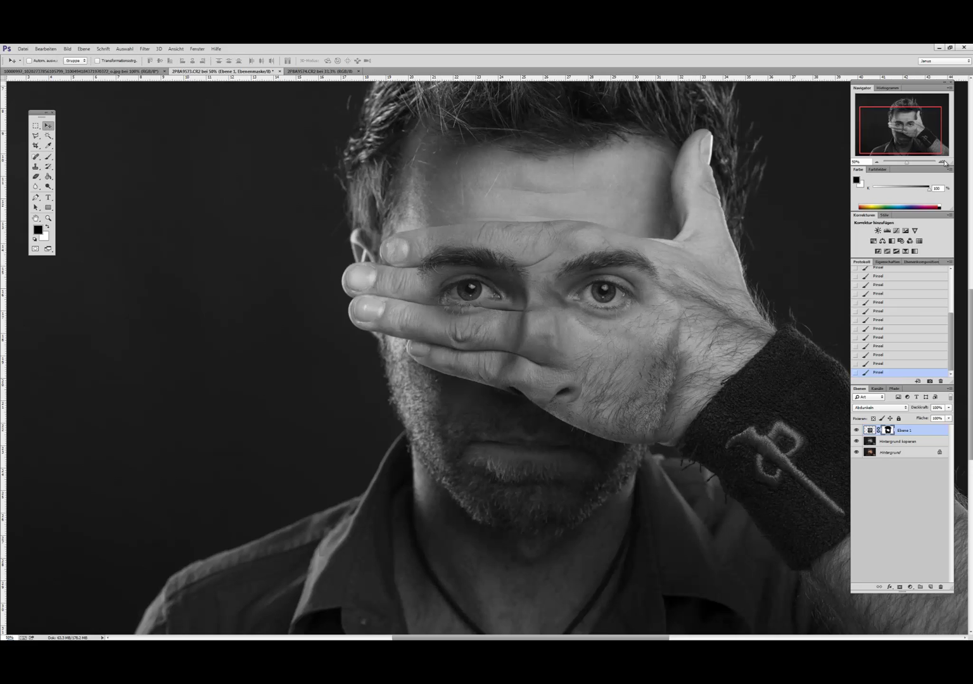
click(944, 162)
drag(921, 139, 920, 138)
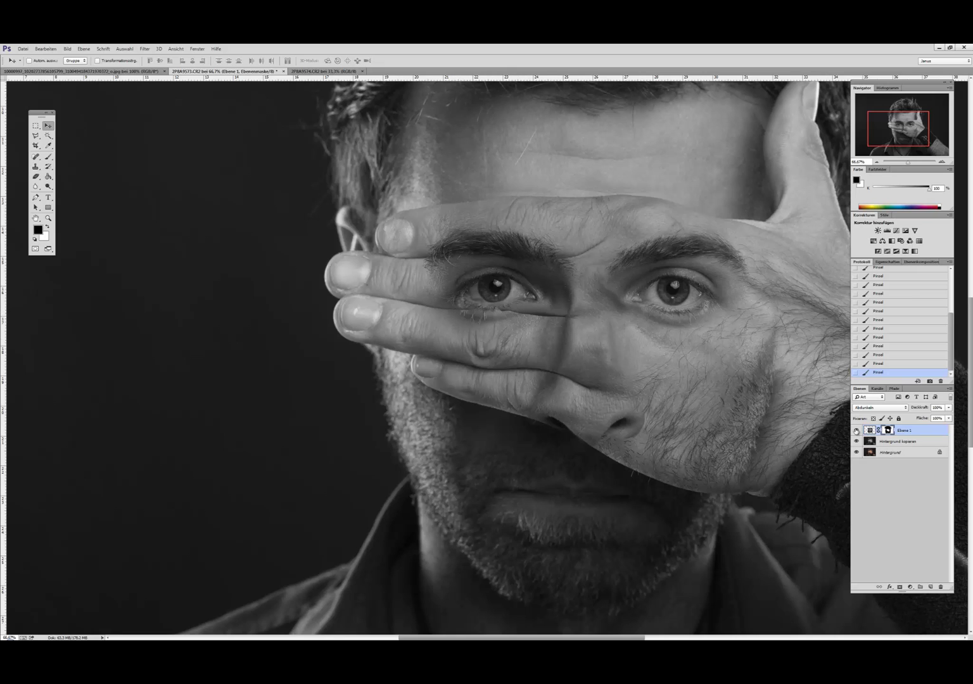
click(856, 431)
click(856, 430)
click(856, 431)
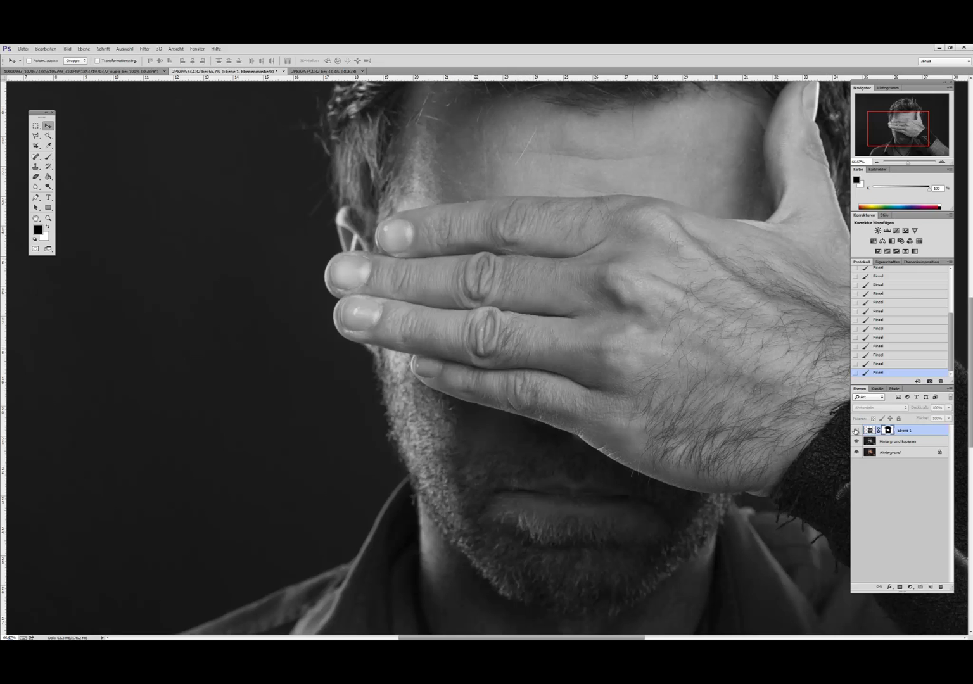
click(856, 430)
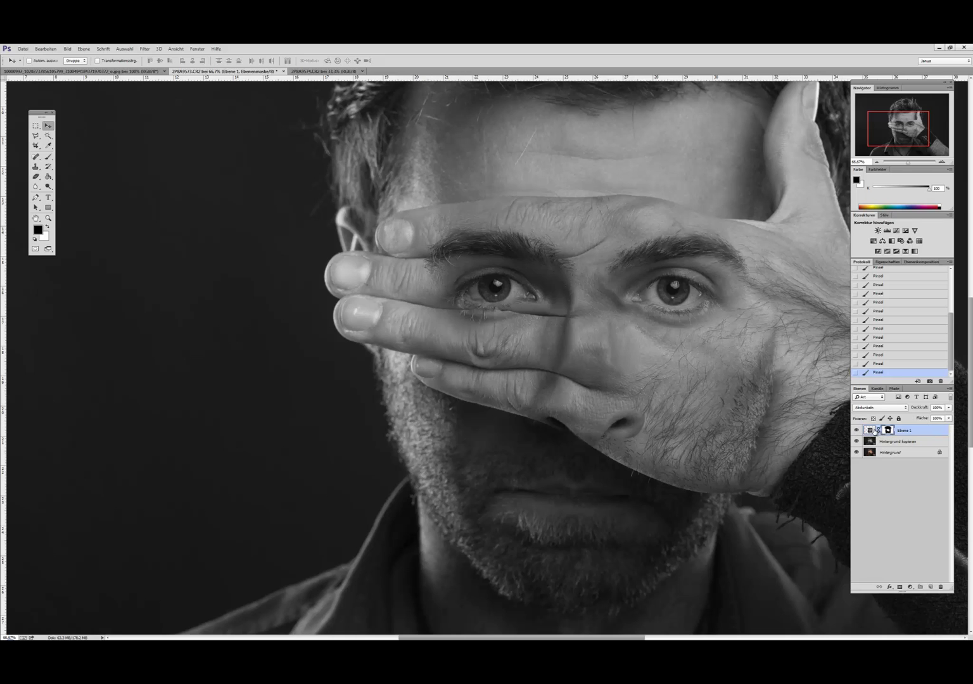
click(870, 430)
click(35, 126)
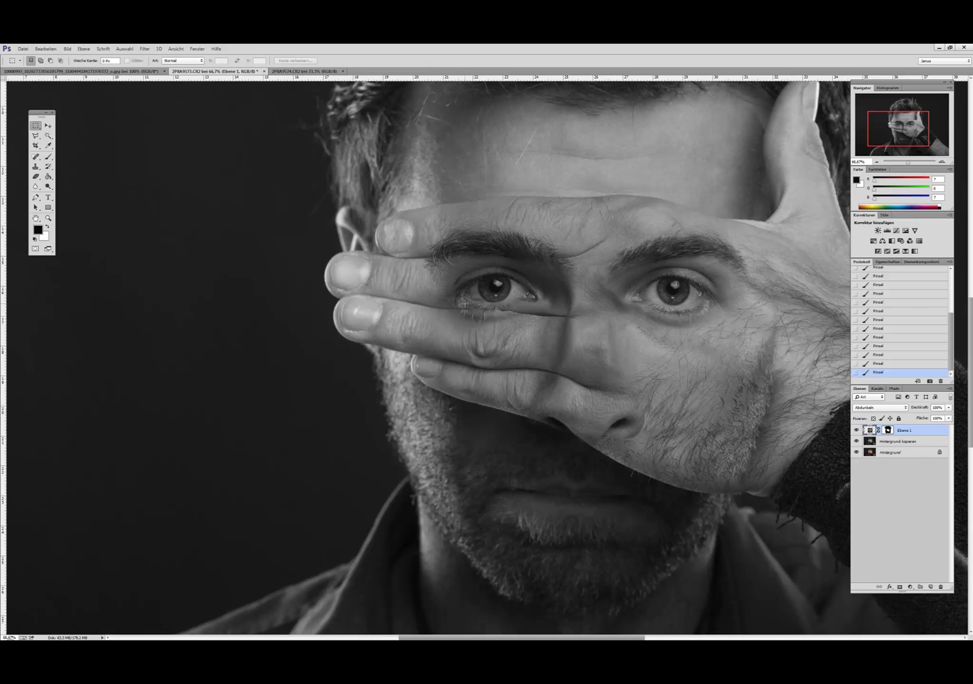
Copy a rectangle around the left eye onto a new layer, Ebene 2.
drag(441, 284, 544, 339)
key(ctrl+j)
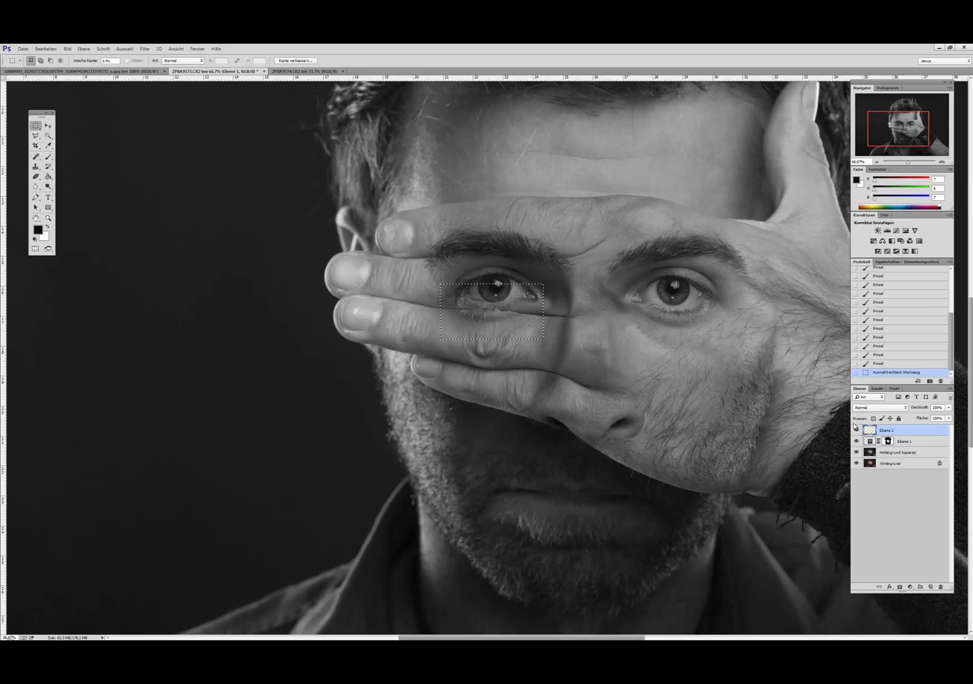
key(ctrl+v)
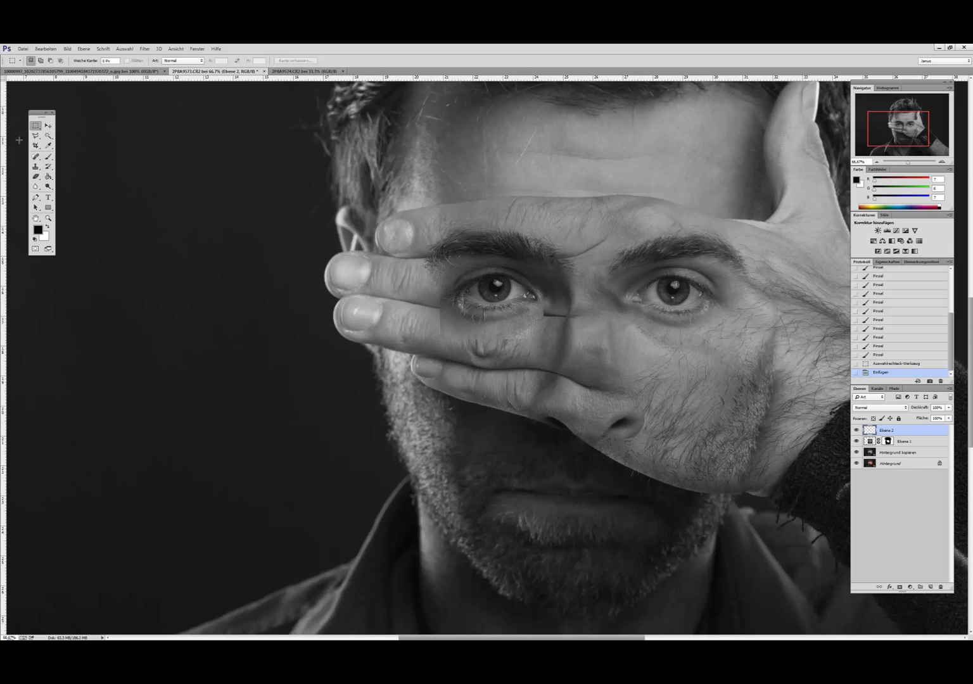
Erase the eye patch edges near the nose and lower eyelid at 100% eraser opacity.
click(35, 176)
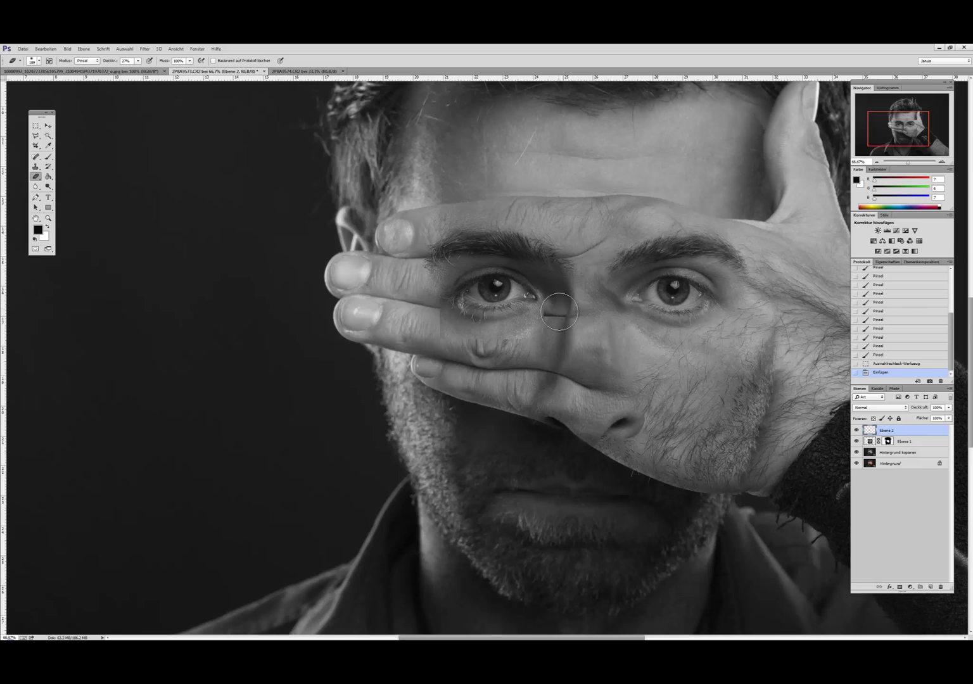
mouse_move(559, 311)
mouse_down()
mouse_move(556, 298)
mouse_move(551, 326)
mouse_up()
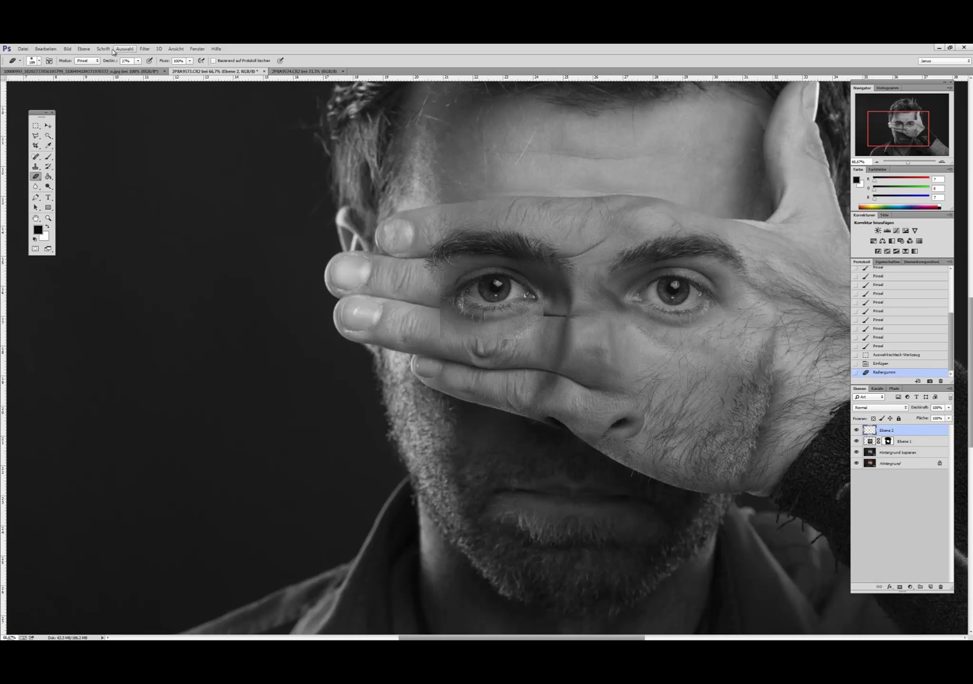
click(137, 61)
mouse_move(583, 347)
mouse_down()
mouse_move(557, 299)
mouse_move(542, 330)
mouse_move(503, 345)
mouse_up()
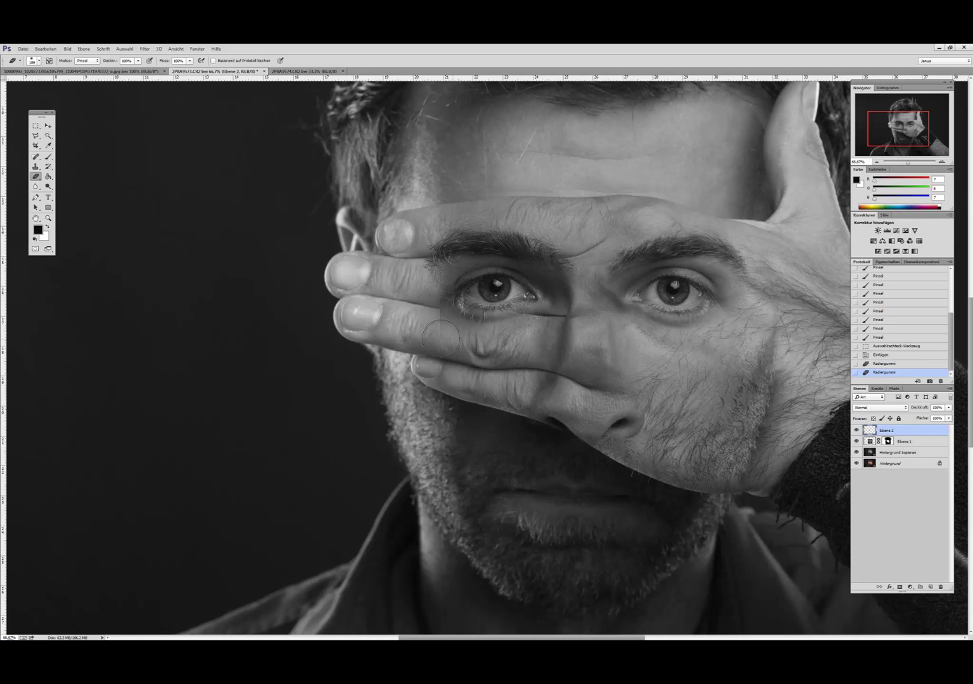
mouse_move(441, 338)
mouse_down()
mouse_move(446, 322)
mouse_move(436, 308)
mouse_move(454, 352)
mouse_up()
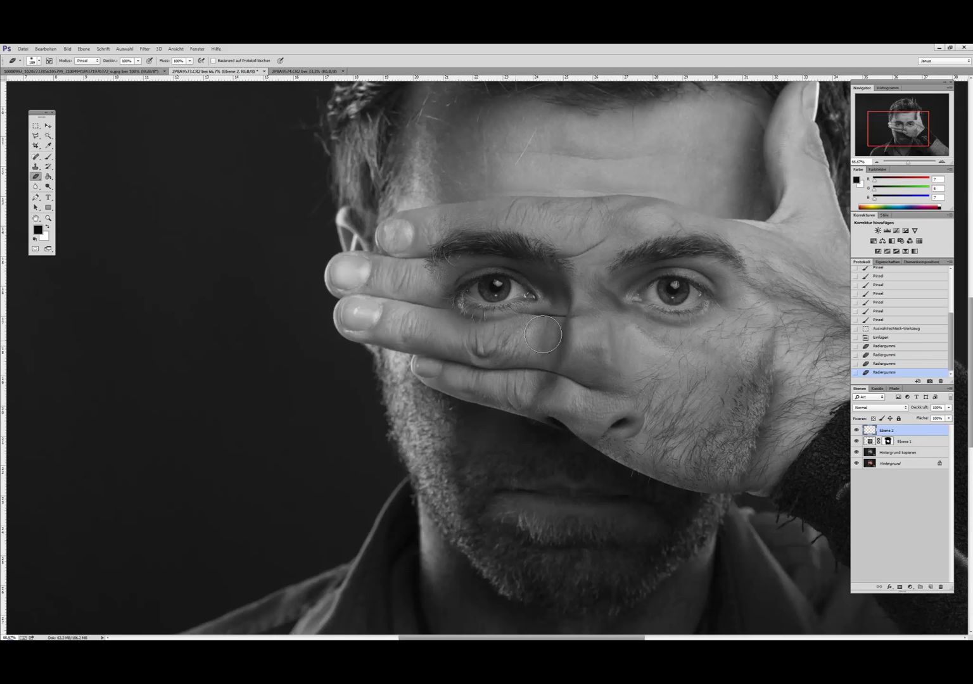
drag(543, 334, 570, 314)
After comparing Ebene 2 on and off, erase more patch near the nose and under the left eye.
click(856, 430)
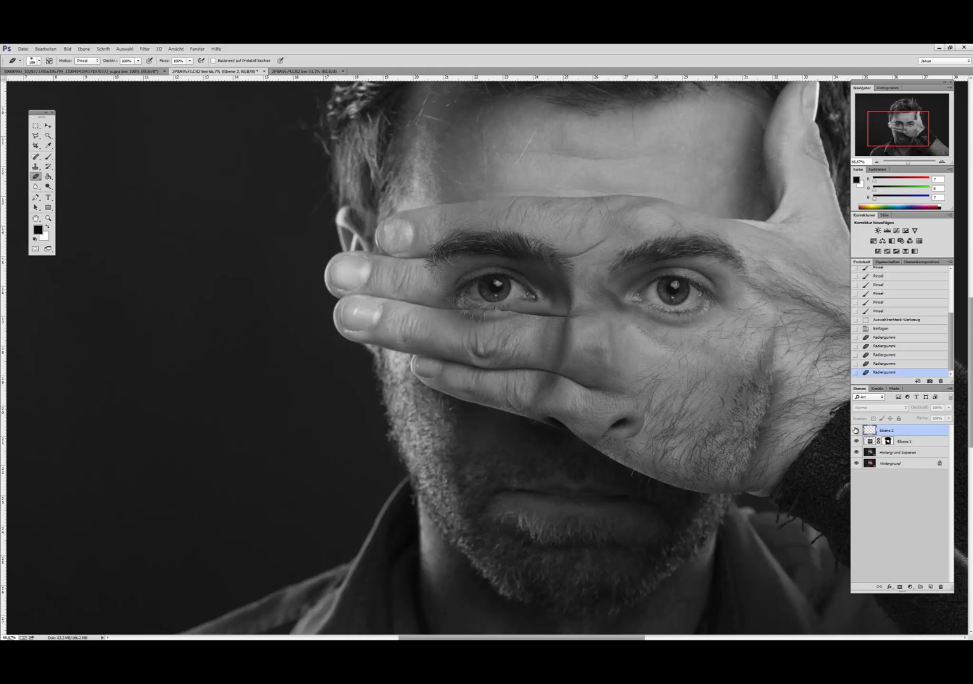
click(856, 430)
click(856, 430)
click(856, 431)
drag(516, 317, 547, 330)
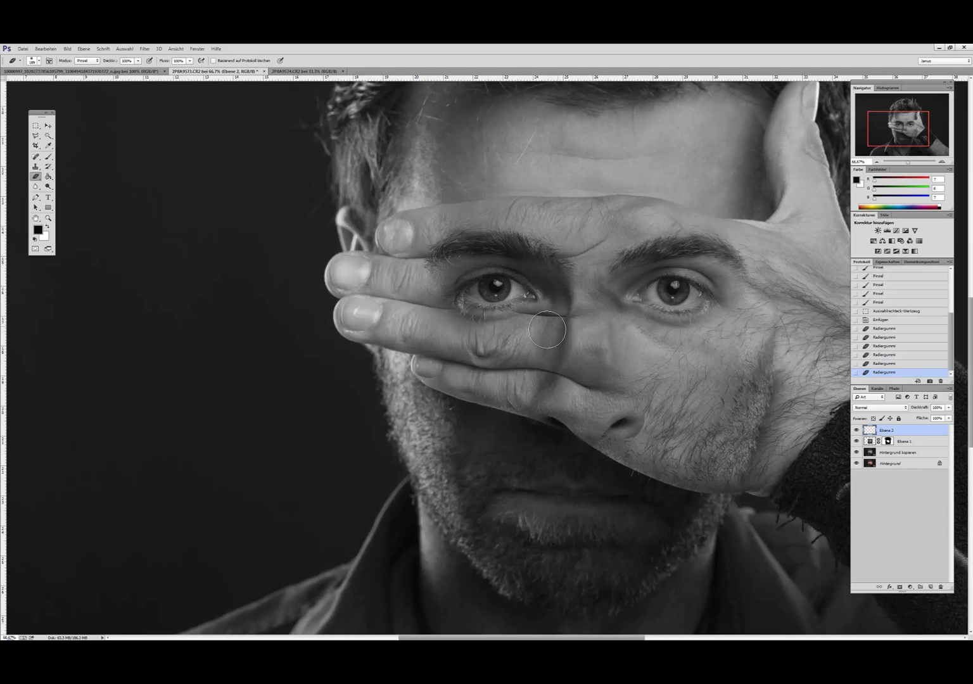
drag(421, 317, 441, 307)
click(878, 162)
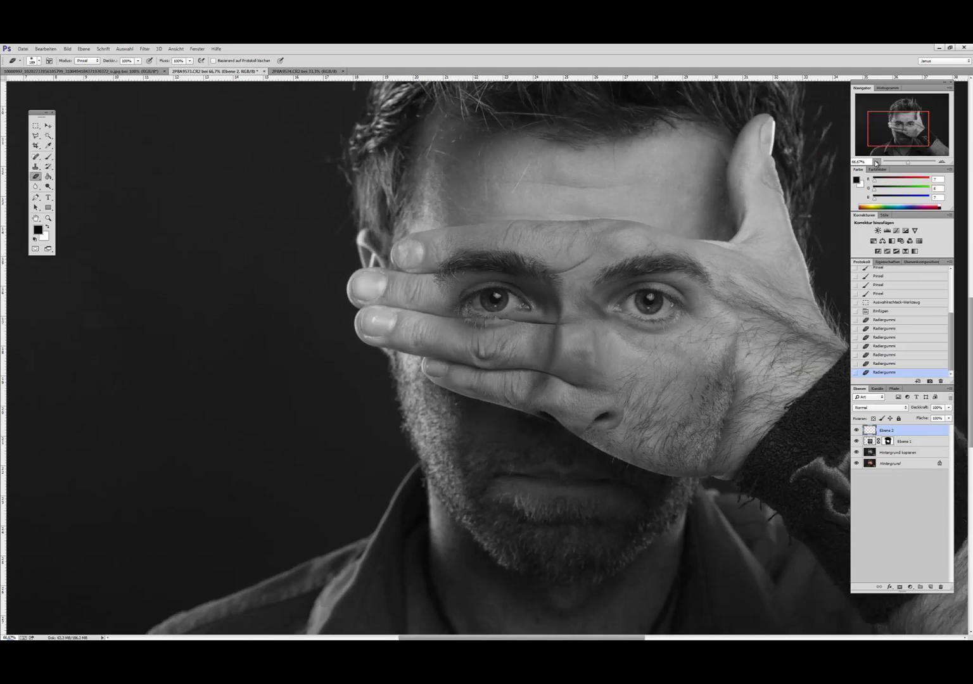
click(878, 161)
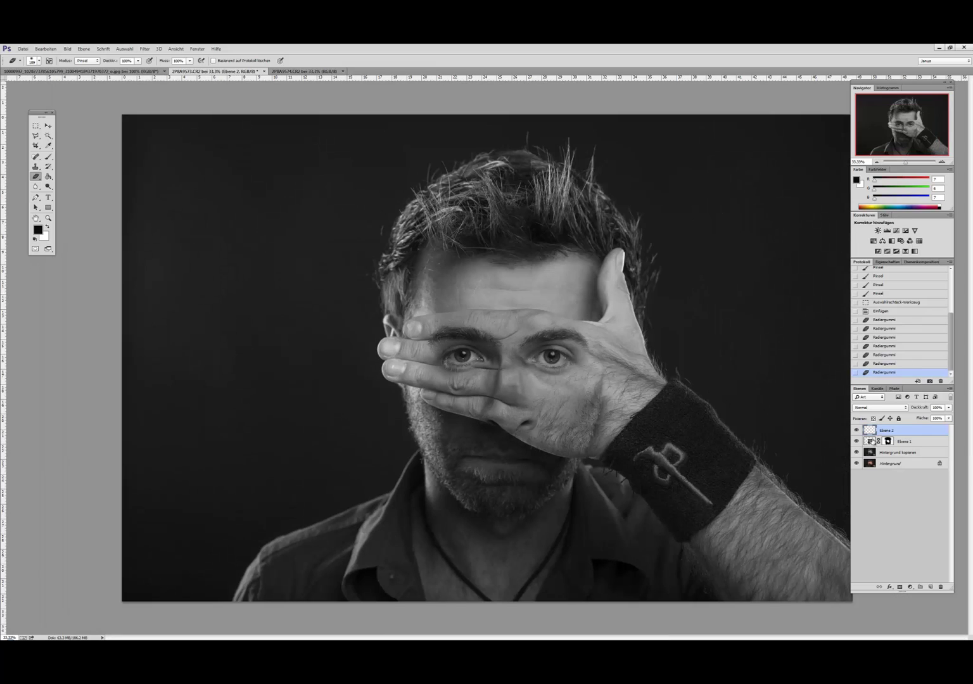
Copy a rectangle around the nose on Ebene 1 and paste it as Ebene 3.
click(904, 441)
click(36, 126)
drag(470, 328, 553, 454)
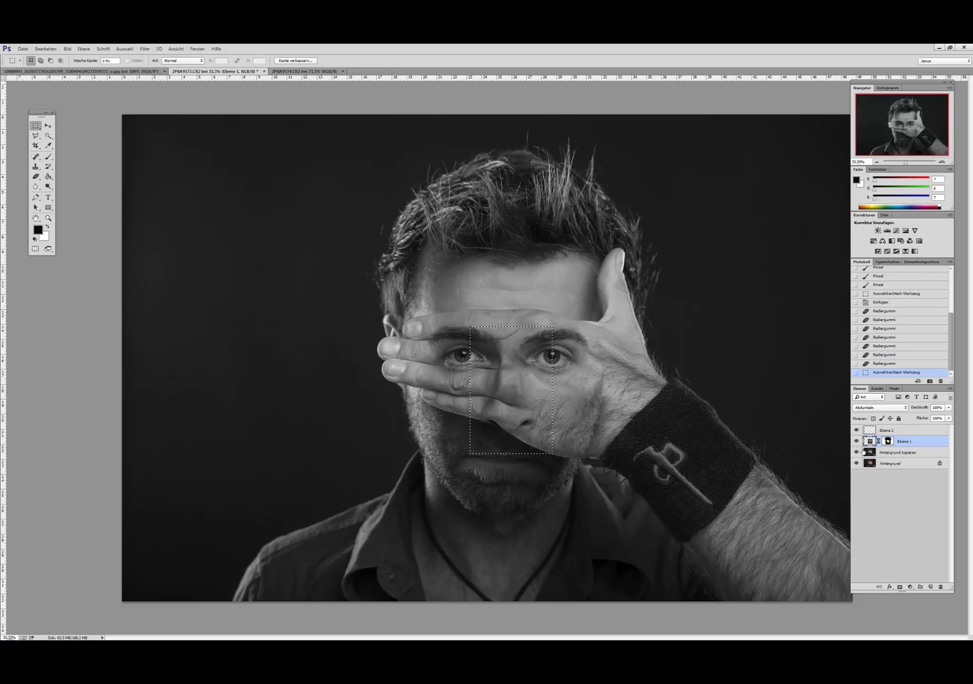
click(863, 451)
key(ctrl+c)
key(ctrl+v)
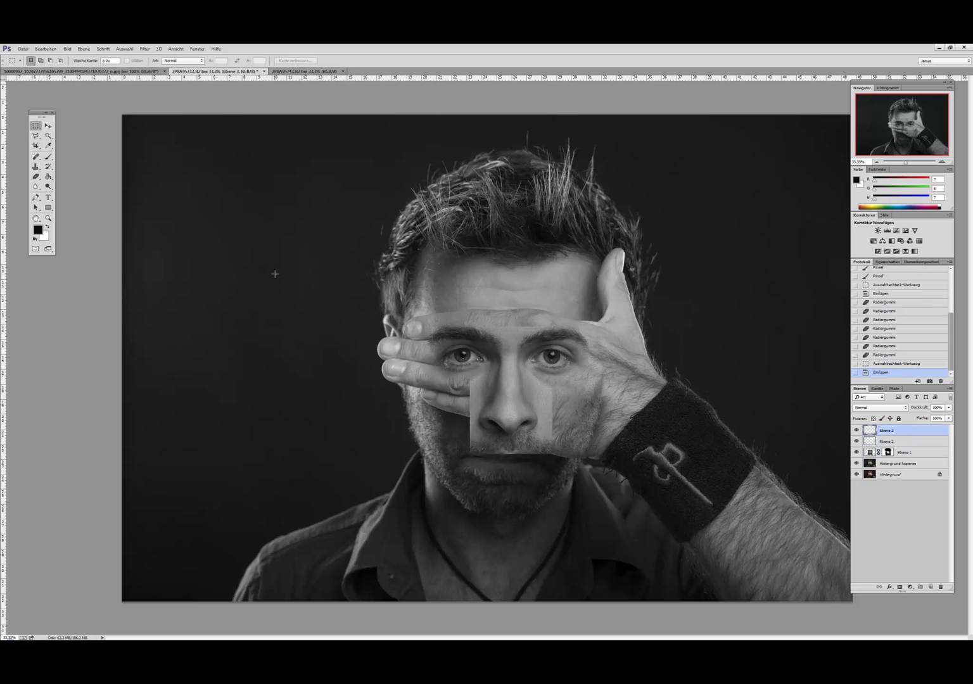
Erase the new patch's edges with a 323 px eraser and lower Ebene 3's opacity to 63%.
click(36, 176)
right_click(583, 347)
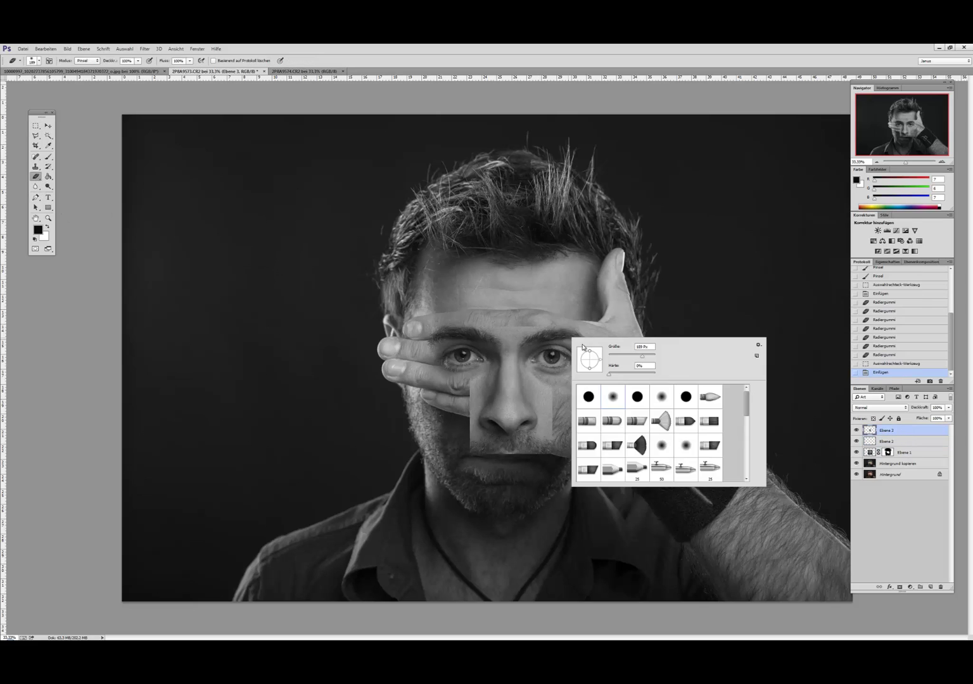
drag(645, 359, 650, 356)
key(Return)
mouse_move(552, 324)
mouse_down()
mouse_move(485, 363)
mouse_move(451, 441)
mouse_move(491, 472)
mouse_move(524, 472)
mouse_move(473, 430)
mouse_move(561, 462)
mouse_move(549, 380)
mouse_up()
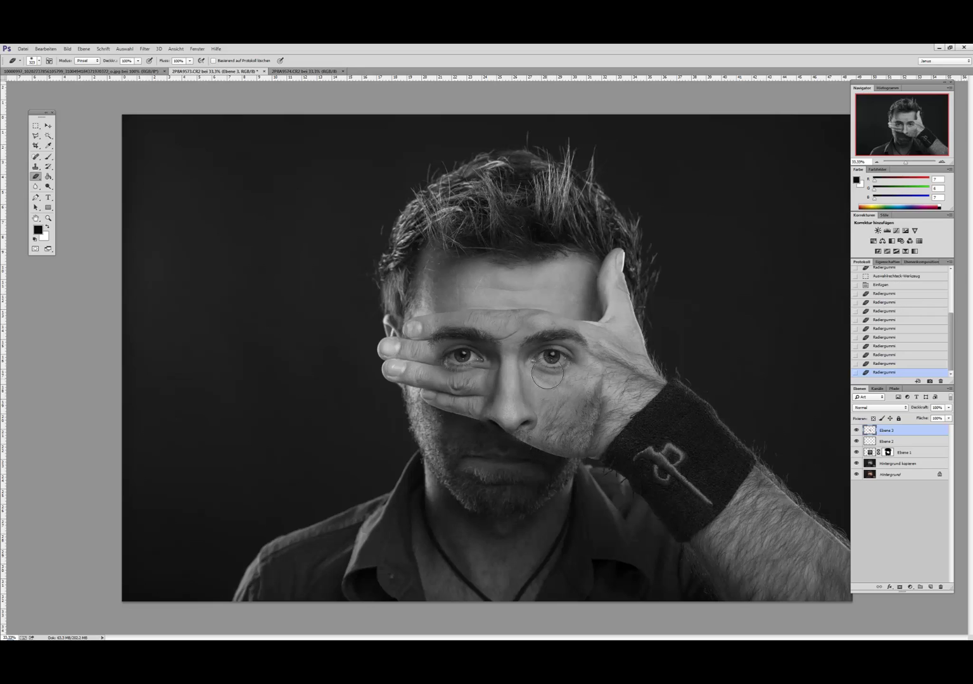
click(948, 409)
drag(935, 418, 934, 418)
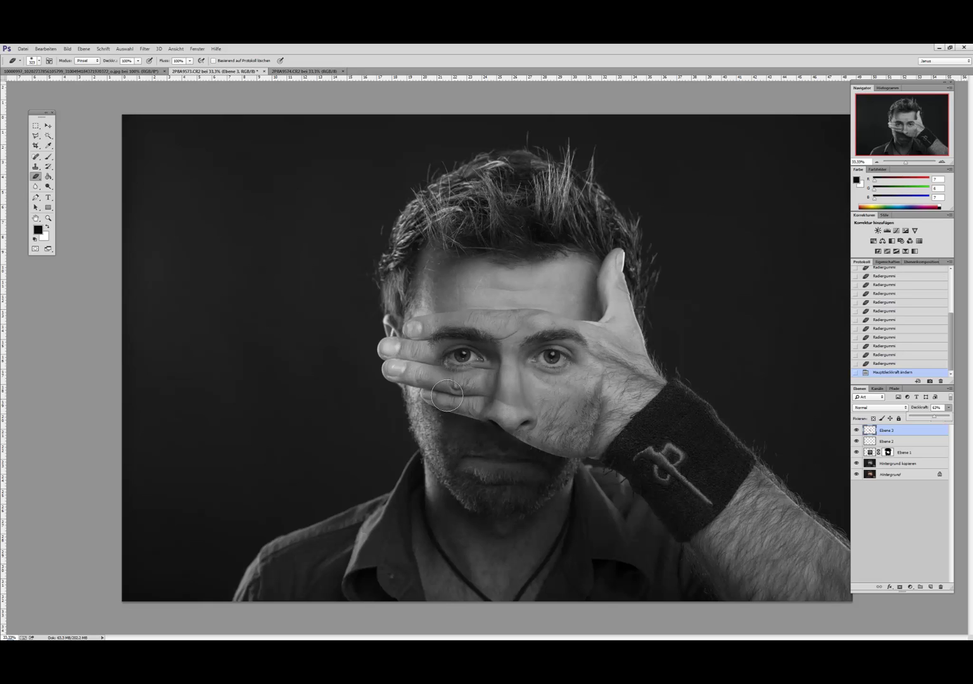
At 50% zoom, erase patch edges over the nose bridge, right cheek and below the nose.
click(138, 60)
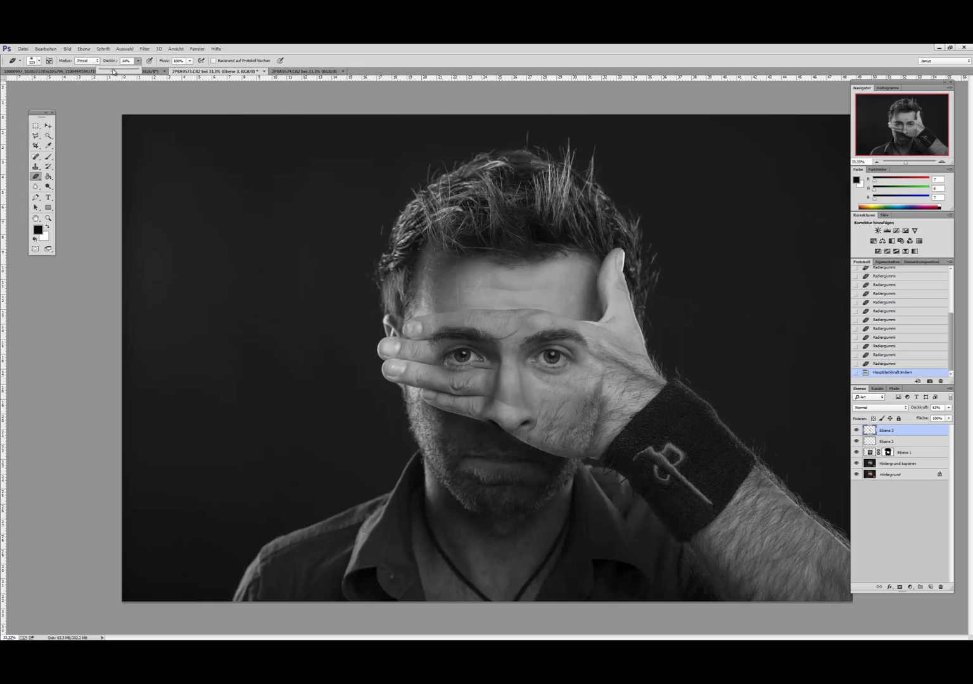
click(943, 163)
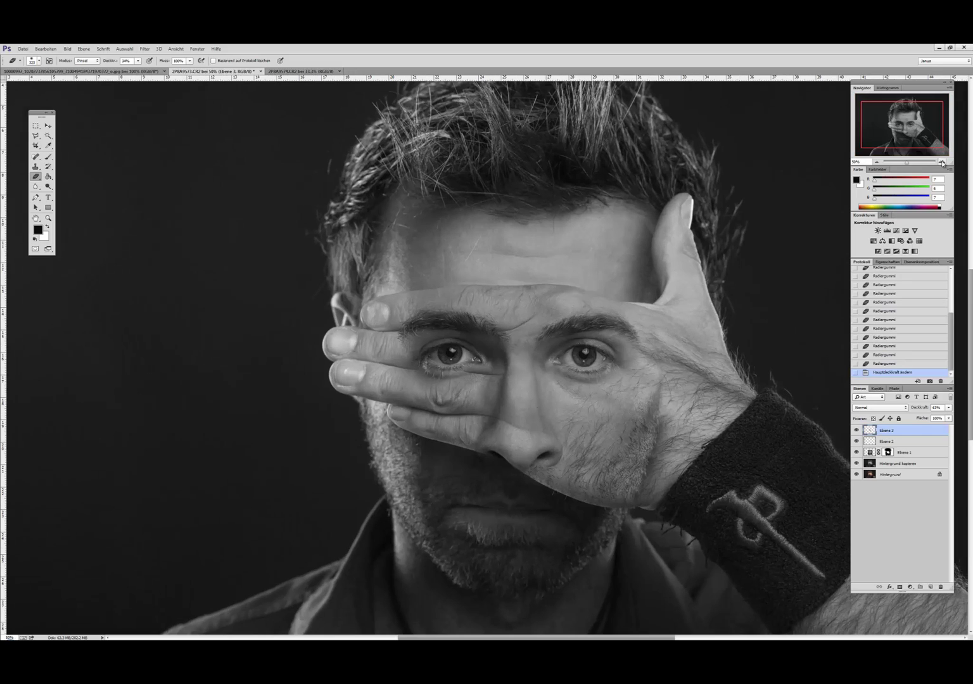
click(138, 61)
click(507, 419)
click(495, 417)
click(495, 416)
click(481, 427)
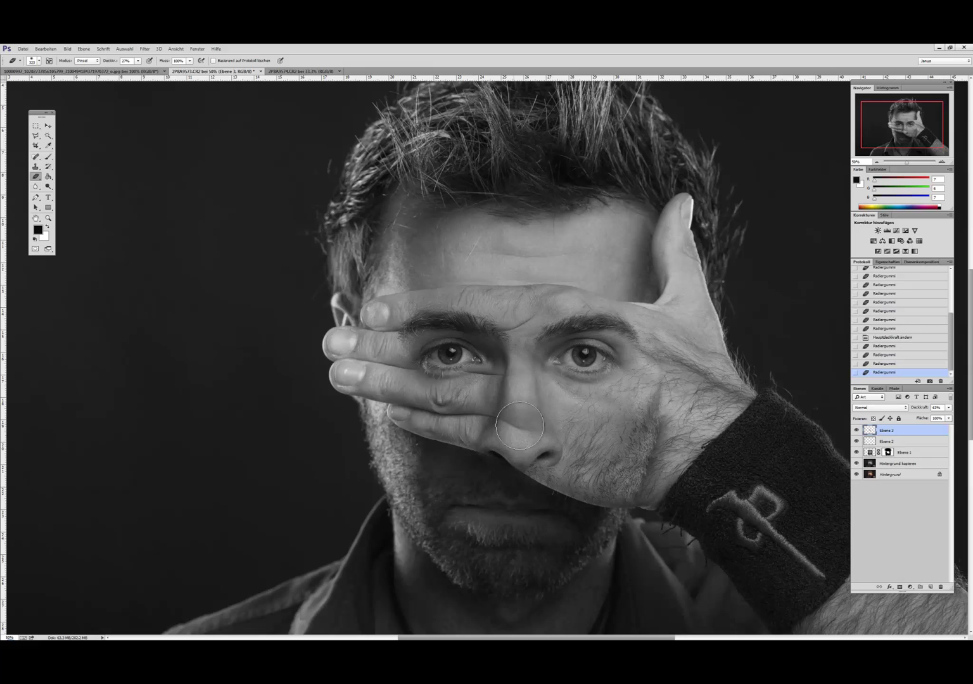
click(587, 426)
click(564, 402)
click(450, 486)
click(478, 445)
click(713, 461)
Switch the nose patch off and on to compare, ending with it visible.
click(856, 430)
click(856, 430)
click(857, 430)
click(856, 430)
click(856, 430)
click(856, 431)
click(521, 501)
Compare with Ebene 3, Ebene 1 and Ebene 2 each hidden in turn, leave all visible, zoom to 25%.
click(856, 431)
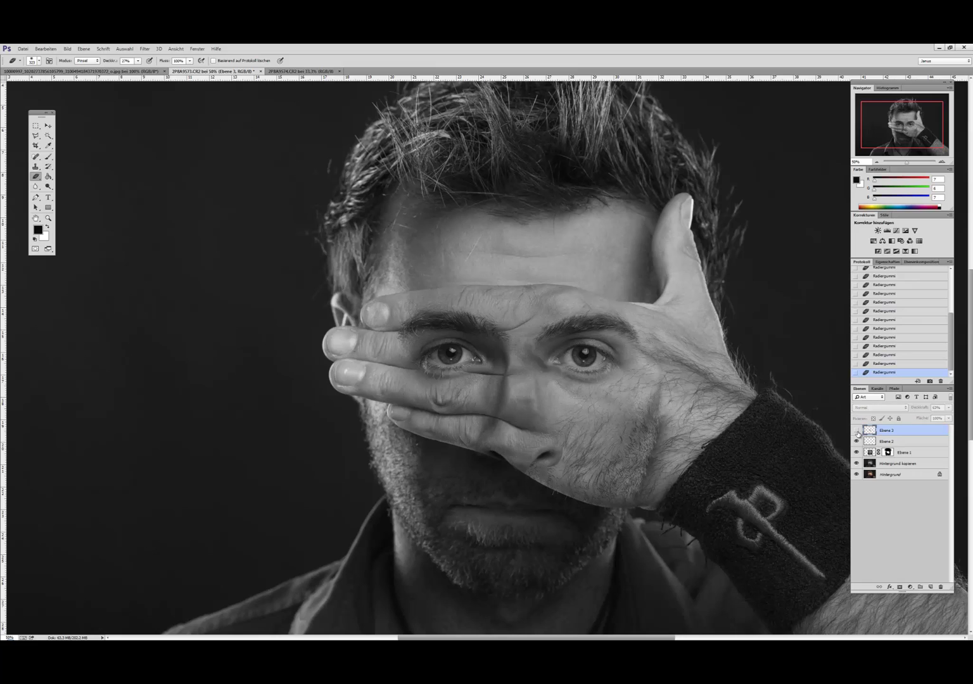
click(857, 431)
click(857, 431)
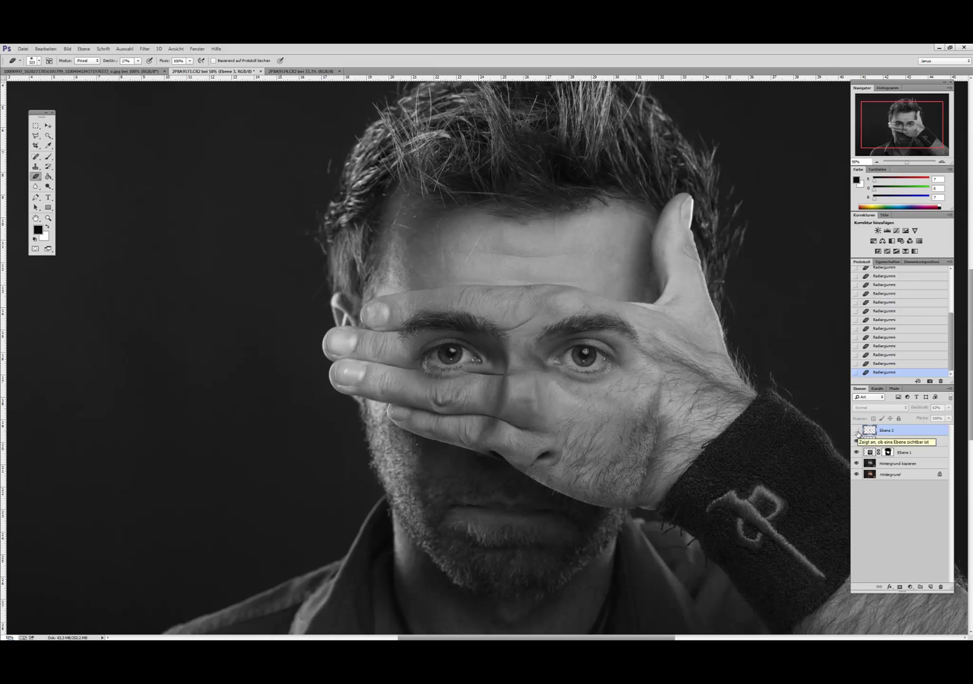
click(856, 431)
click(857, 452)
click(857, 452)
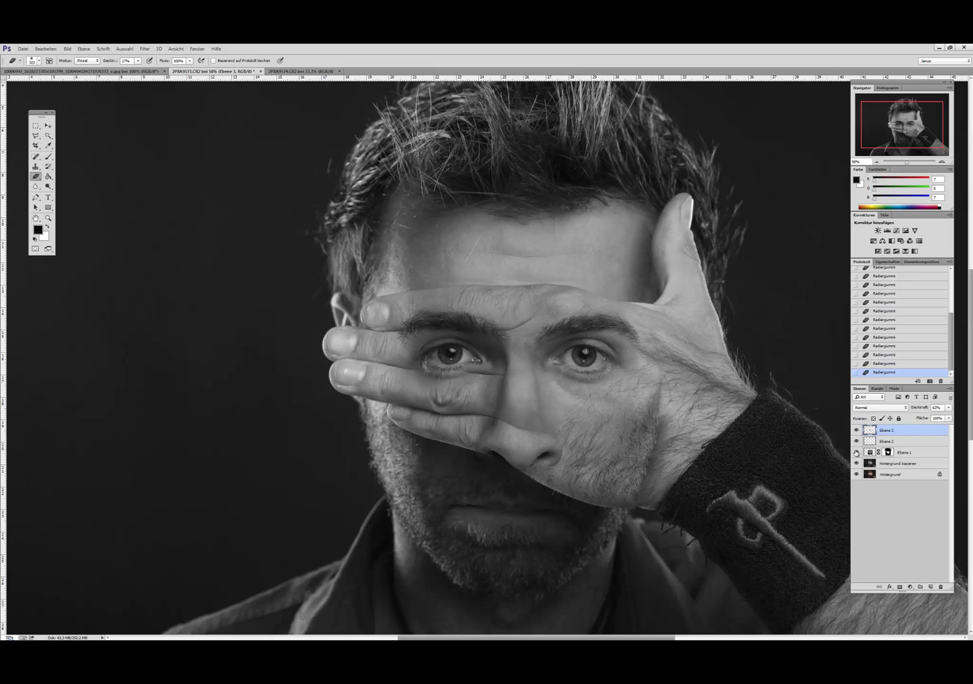
click(856, 453)
click(857, 452)
click(857, 441)
click(857, 441)
click(878, 163)
click(879, 163)
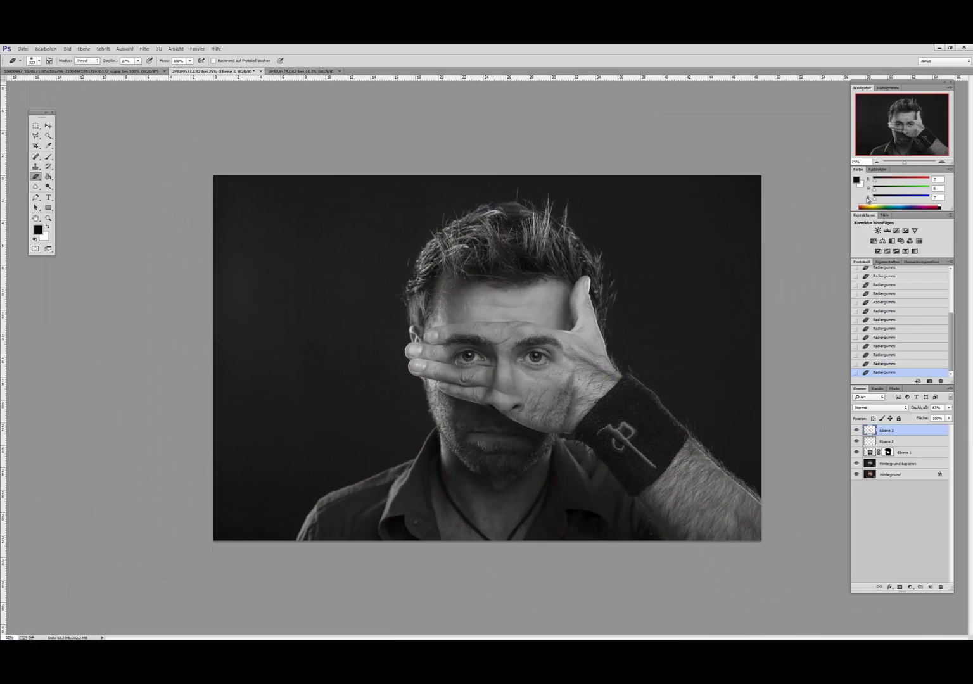
Merge the top four layers, copy the whole canvas, undo the merge in History, paste as Ebene 4.
shift+click(906, 467)
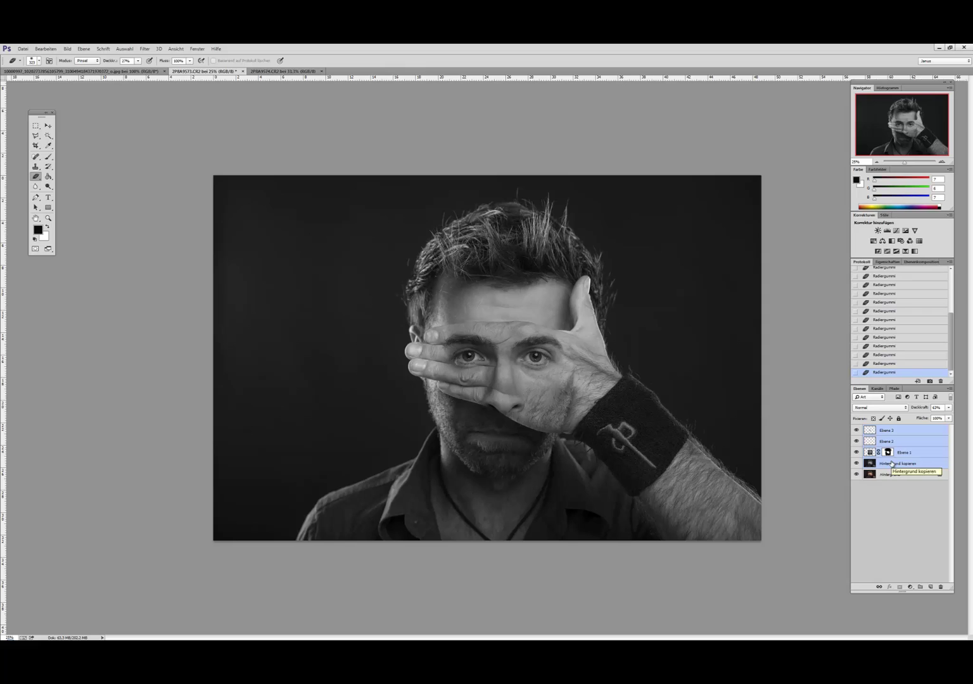
key(ctrl+e)
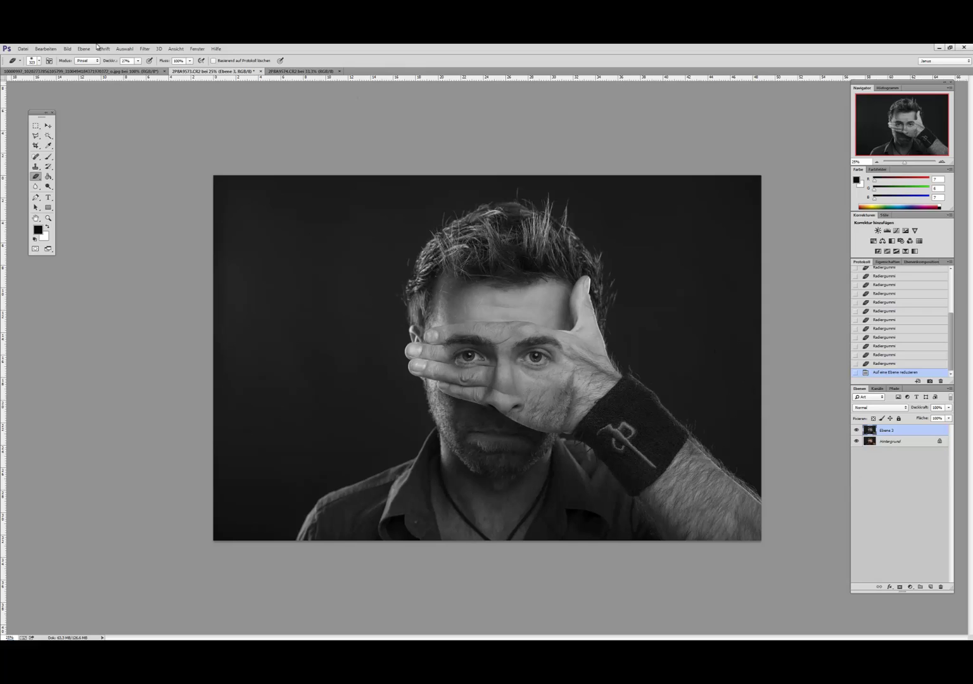
click(49, 126)
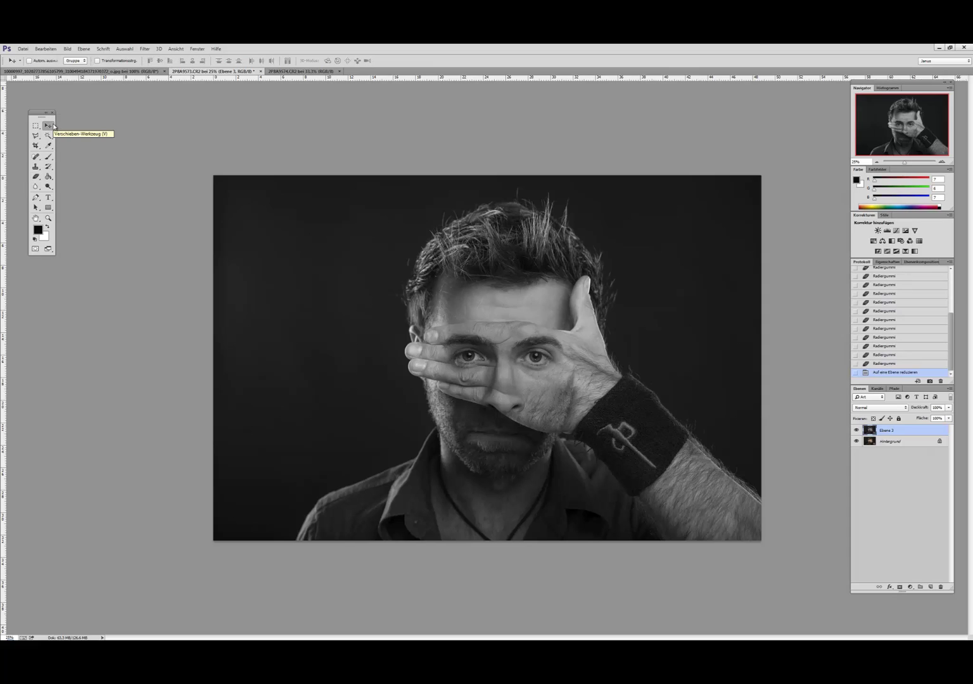
key(ctrl+a)
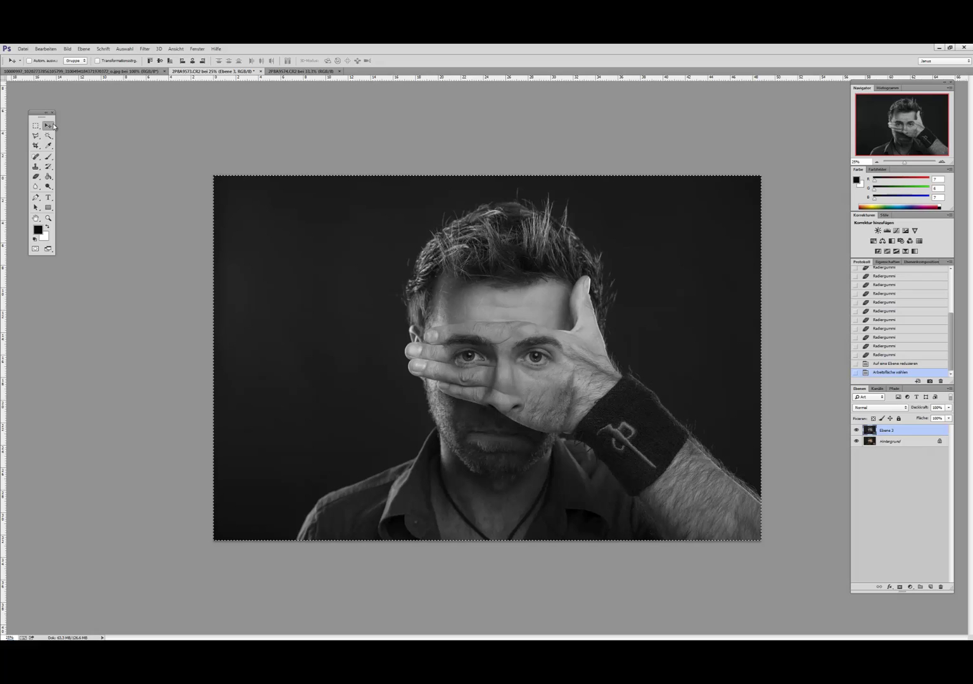
click(893, 355)
click(893, 356)
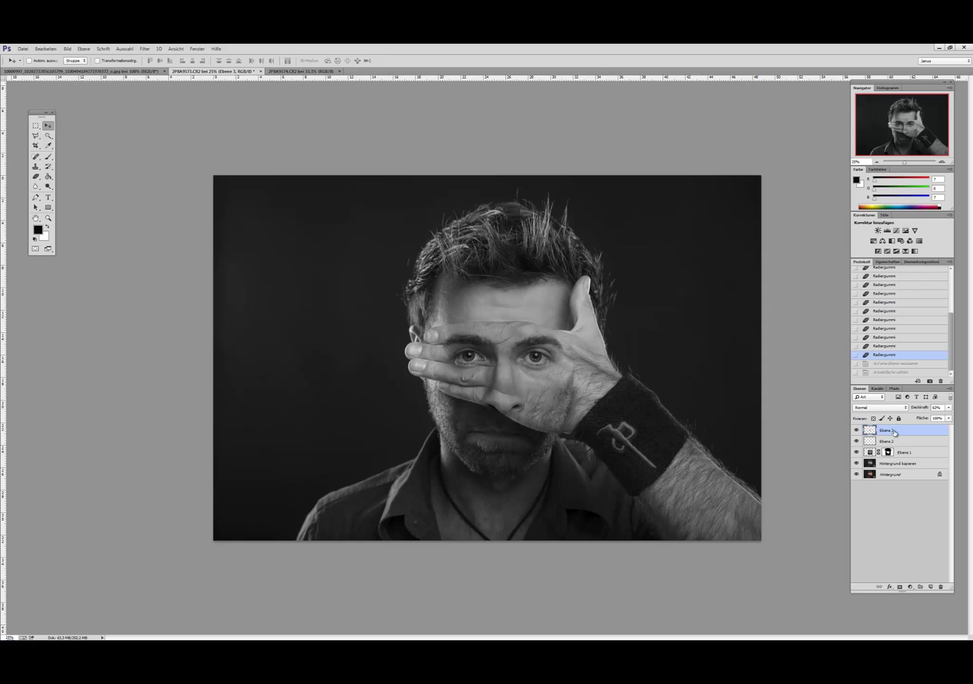
key(ctrl+v)
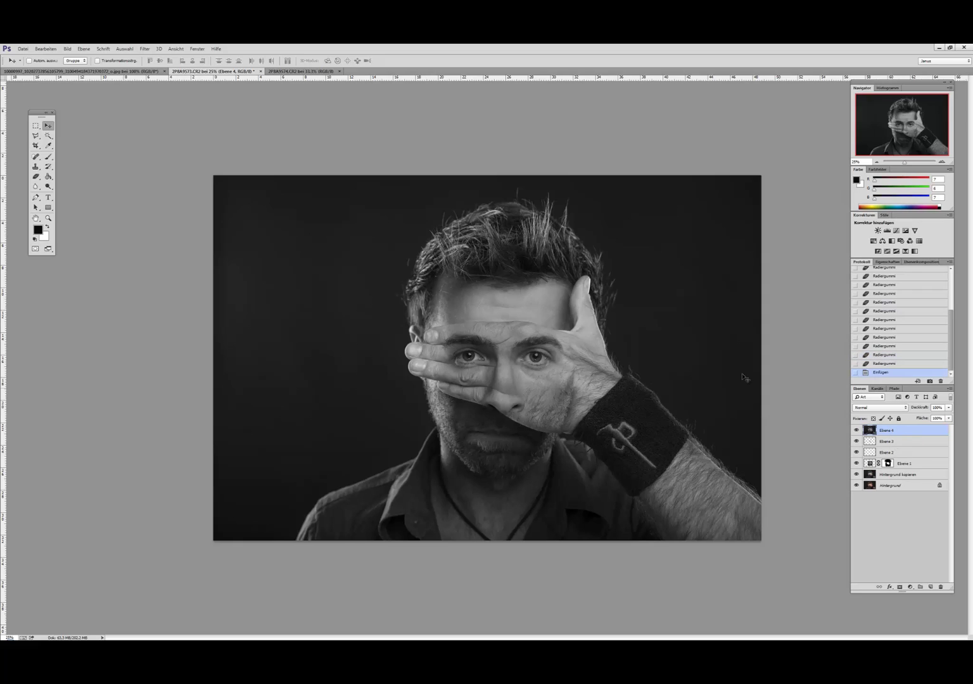
click(942, 163)
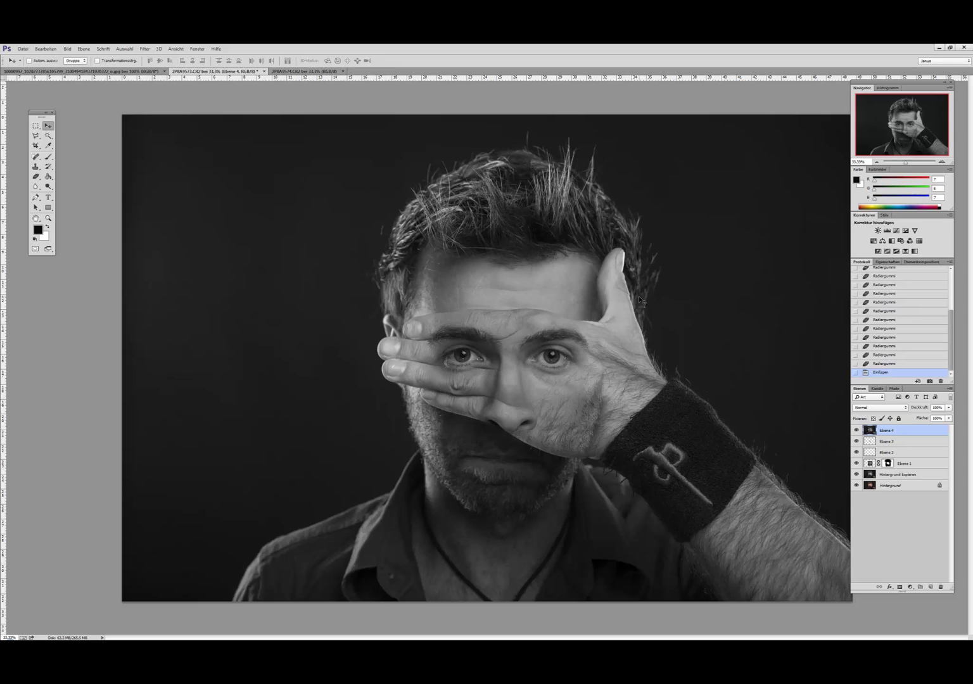
Apply a Gradationskurven curve to Ebene 4 that raises the highlights and lowers the shadows.
click(67, 49)
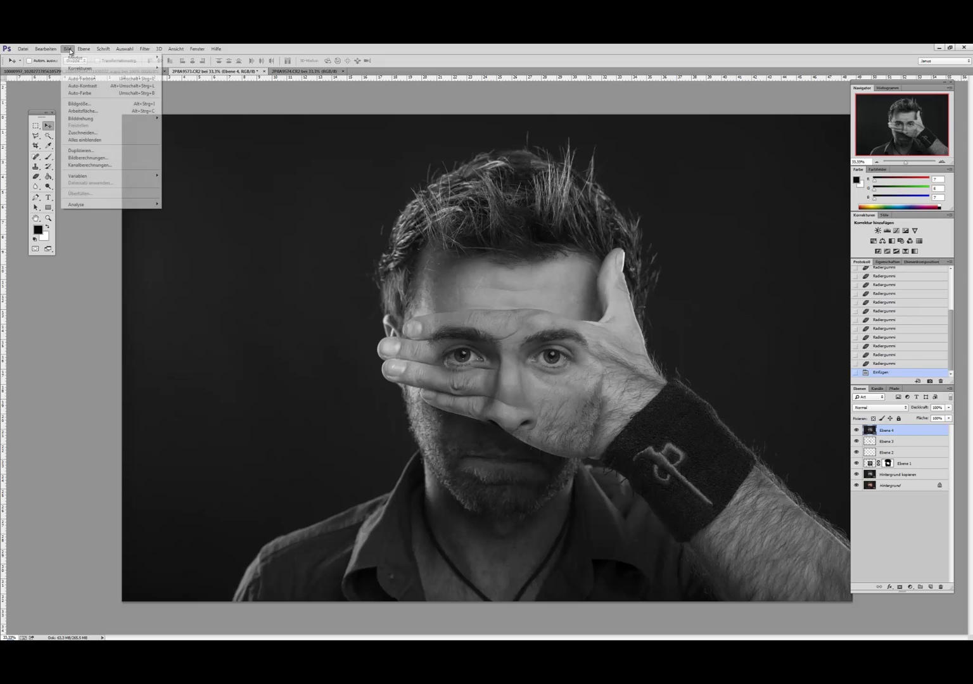
mouse_move(80, 67)
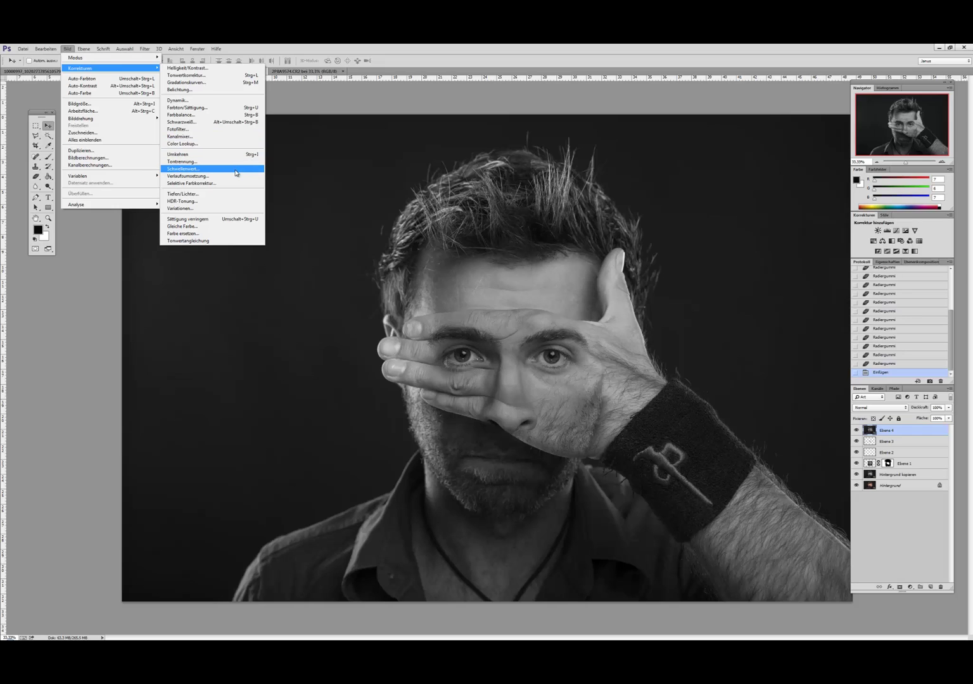
click(217, 83)
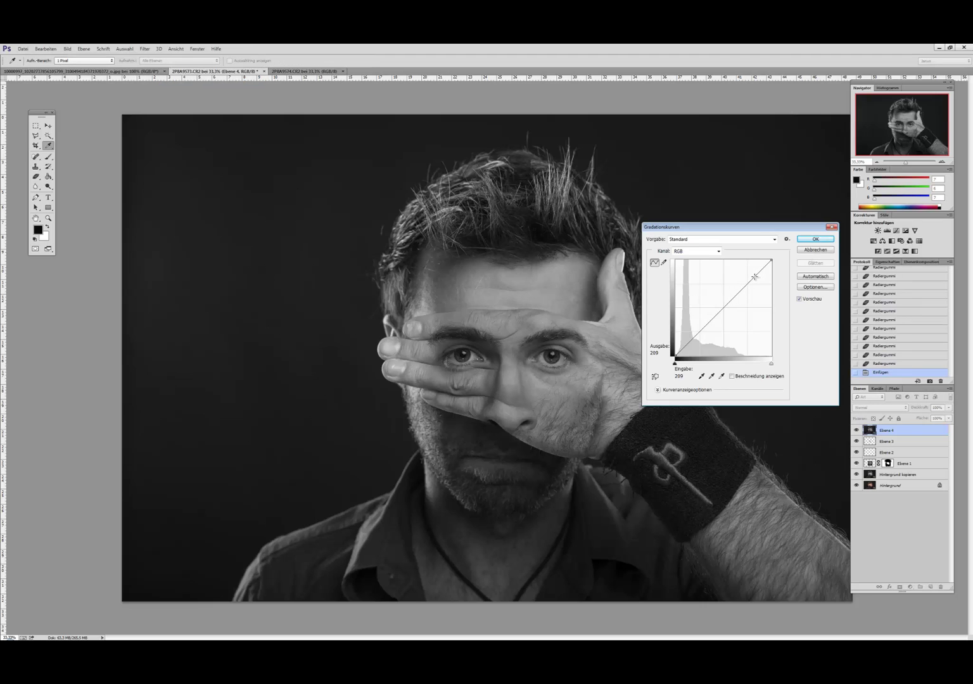
drag(755, 277, 748, 274)
click(694, 336)
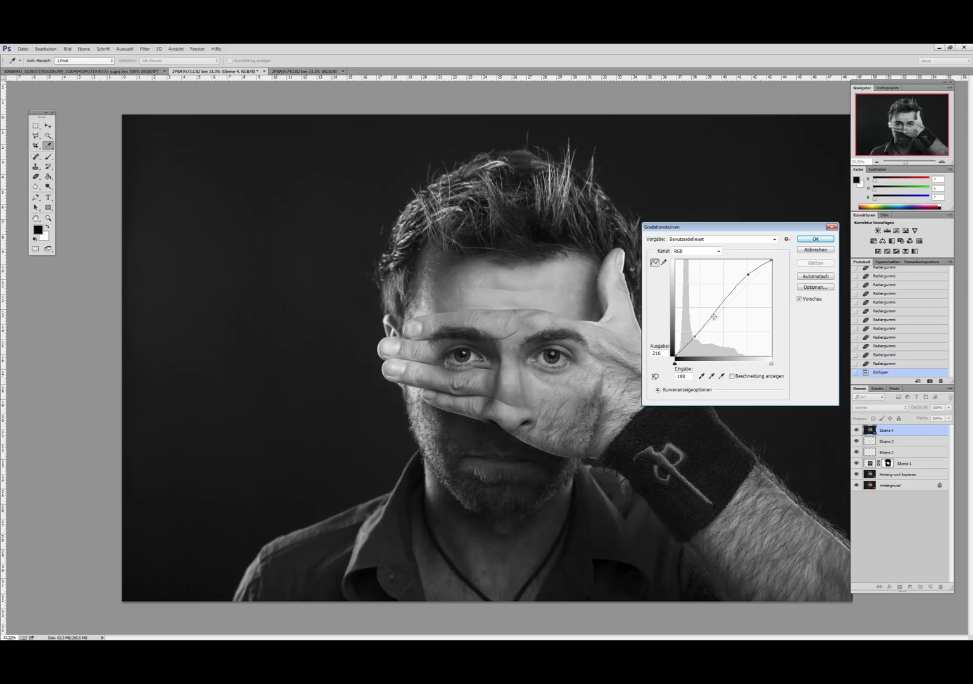
drag(694, 336, 696, 335)
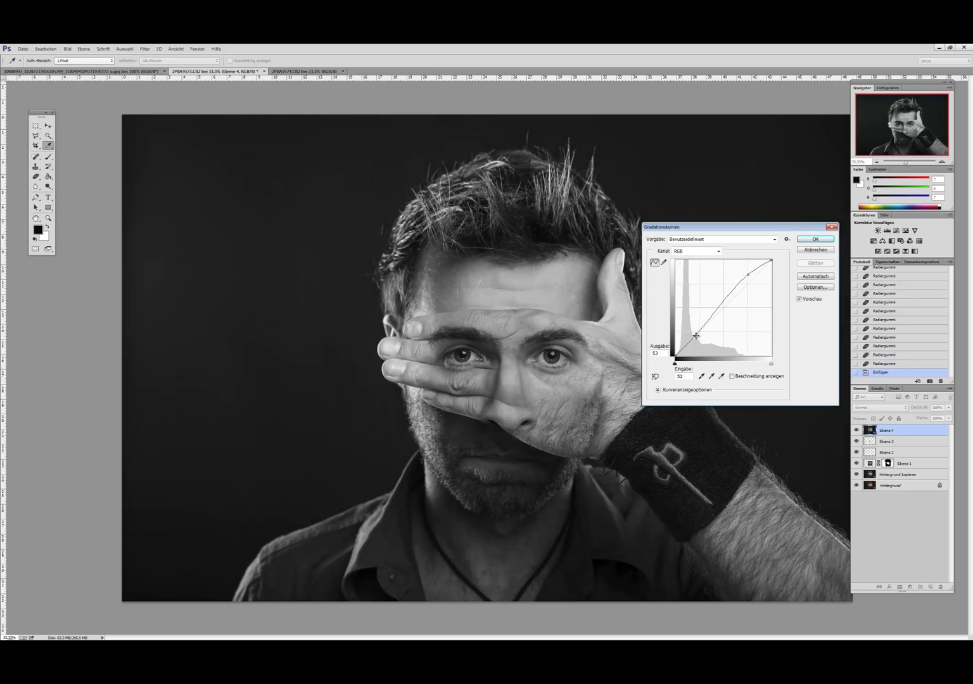
click(815, 239)
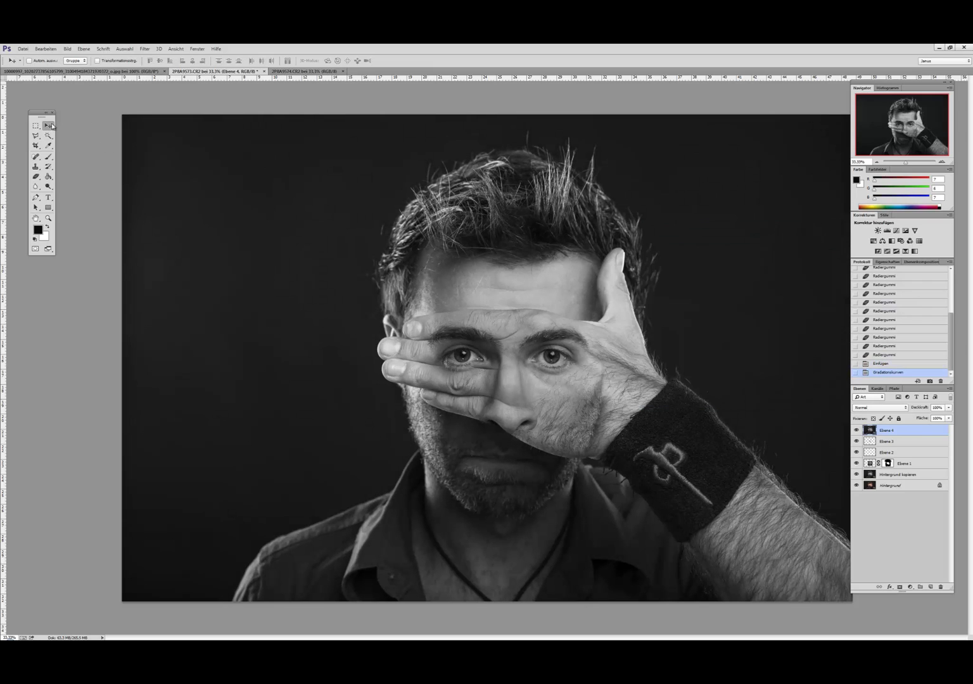
click(144, 49)
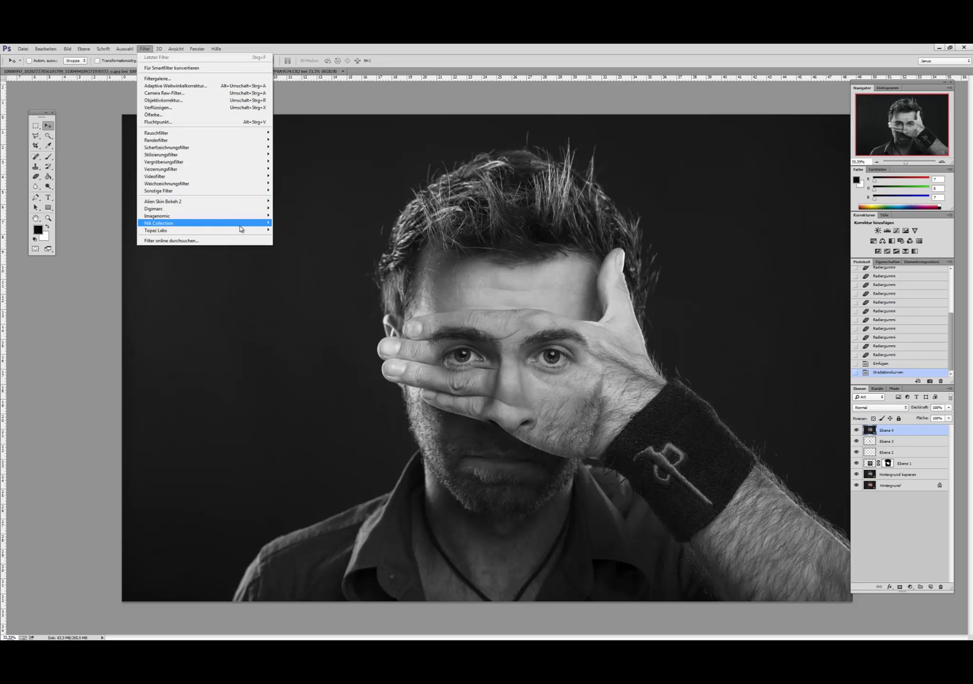
Run Viveza 2 from the Nik Collection with Helligkeit raised slightly and Kontrast at 0%.
mouse_move(241, 230)
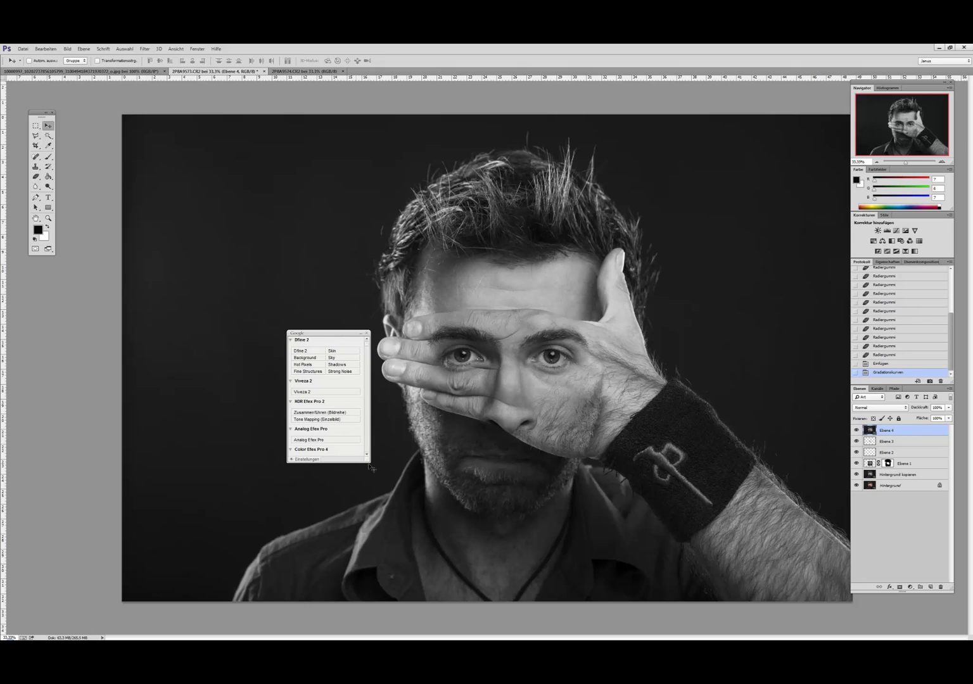
drag(374, 485, 380, 507)
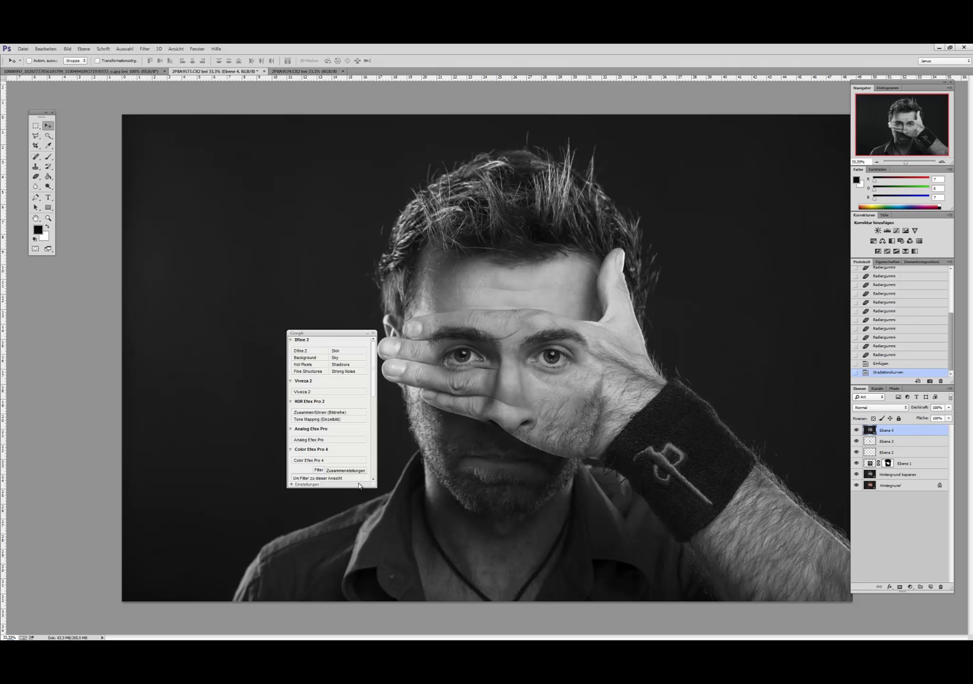
click(317, 396)
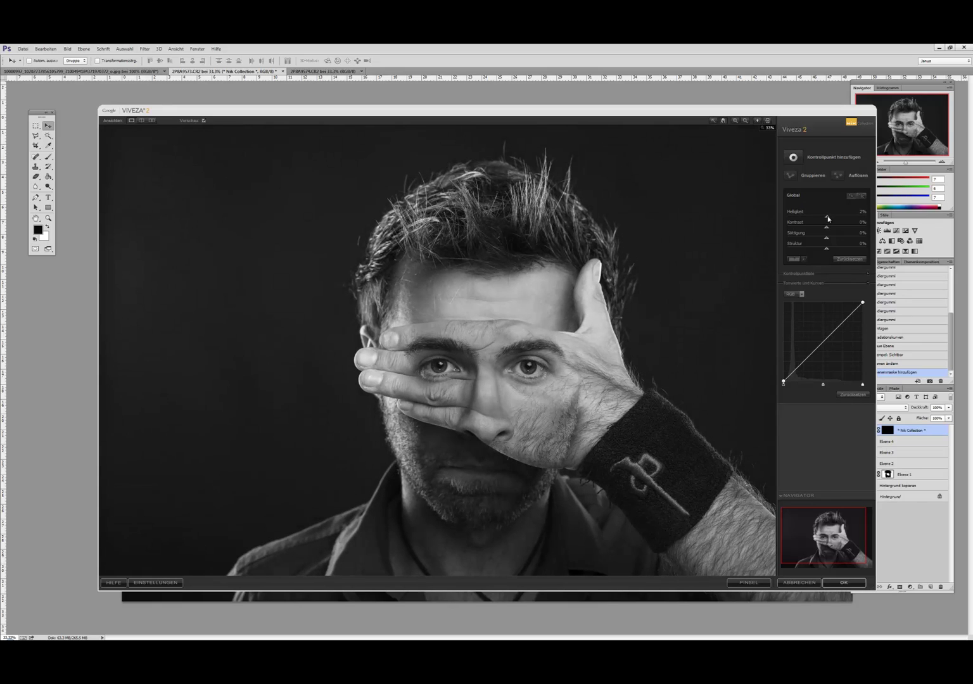
mouse_move(828, 218)
mouse_down()
mouse_move(831, 230)
mouse_move(828, 219)
mouse_up()
drag(830, 230, 827, 229)
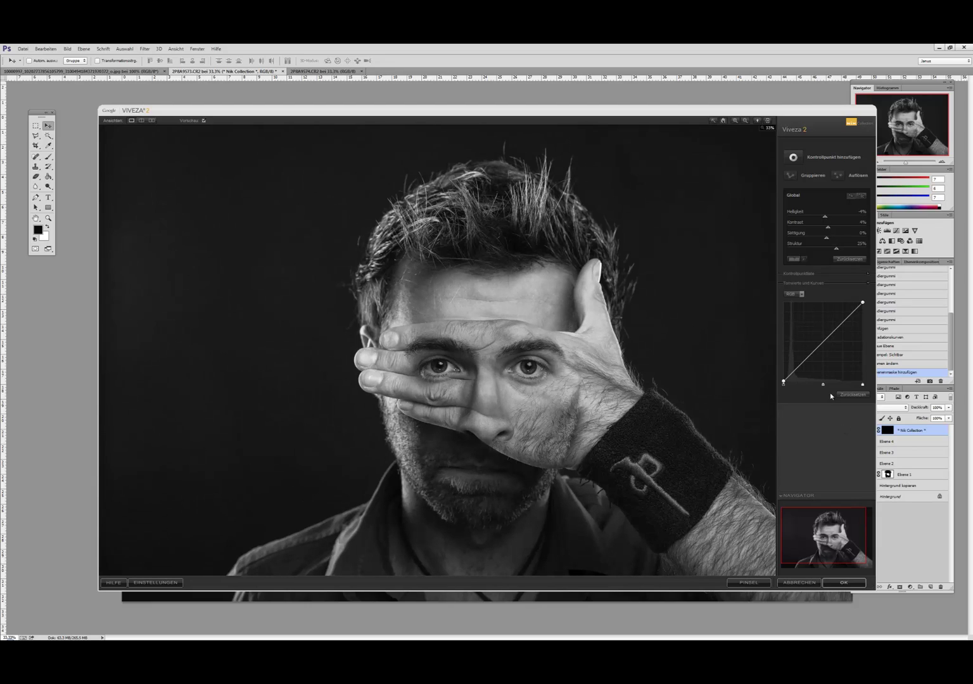
click(844, 583)
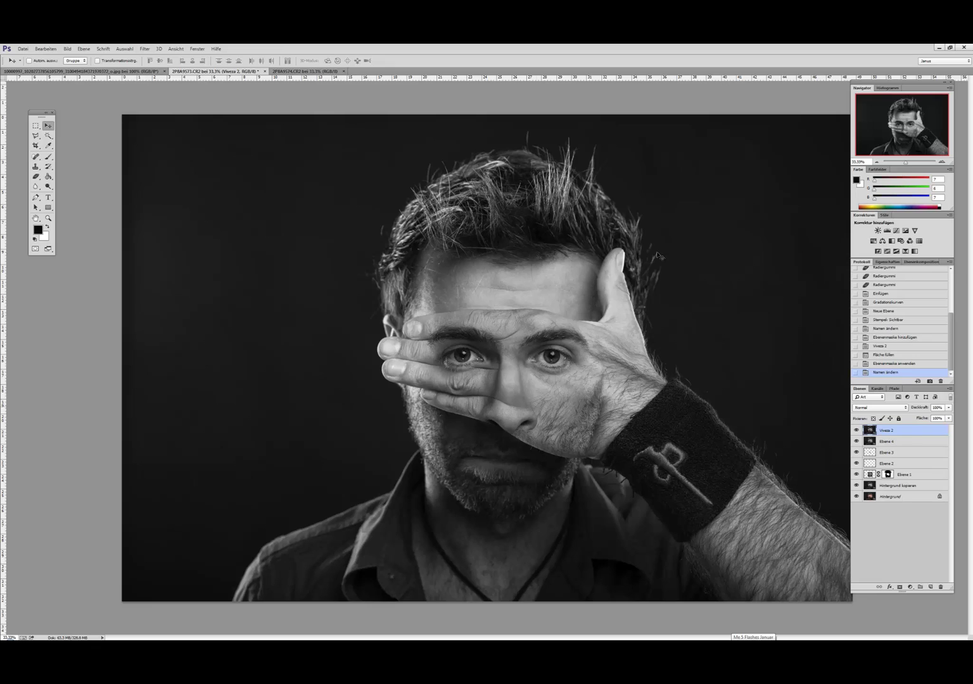
Apply Unscharf maskieren with Stärke 208% and Radius 0,4 Pixel.
click(145, 49)
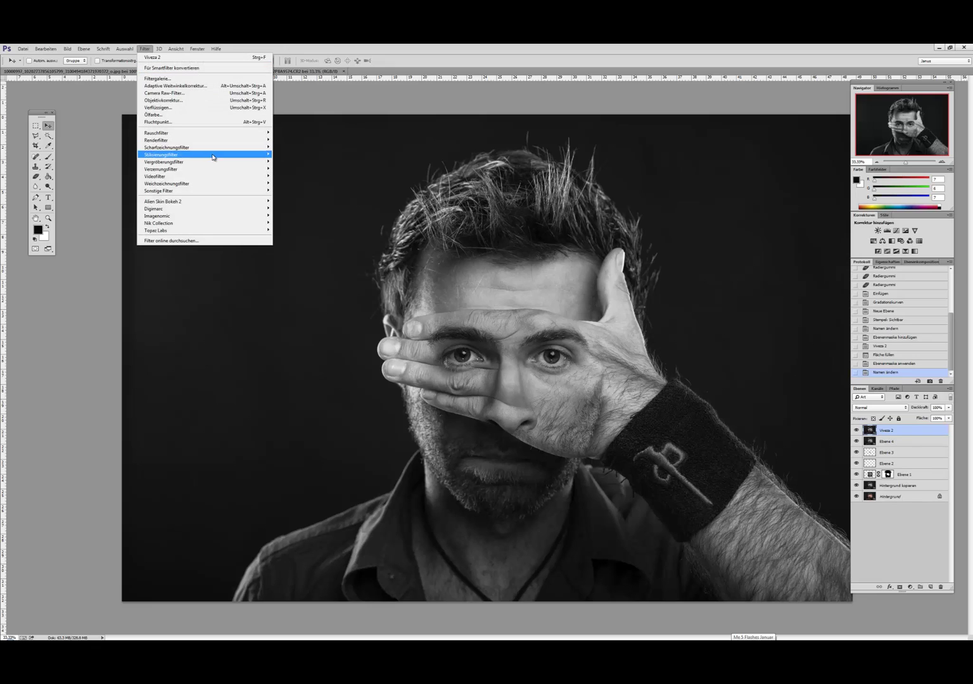
mouse_move(228, 150)
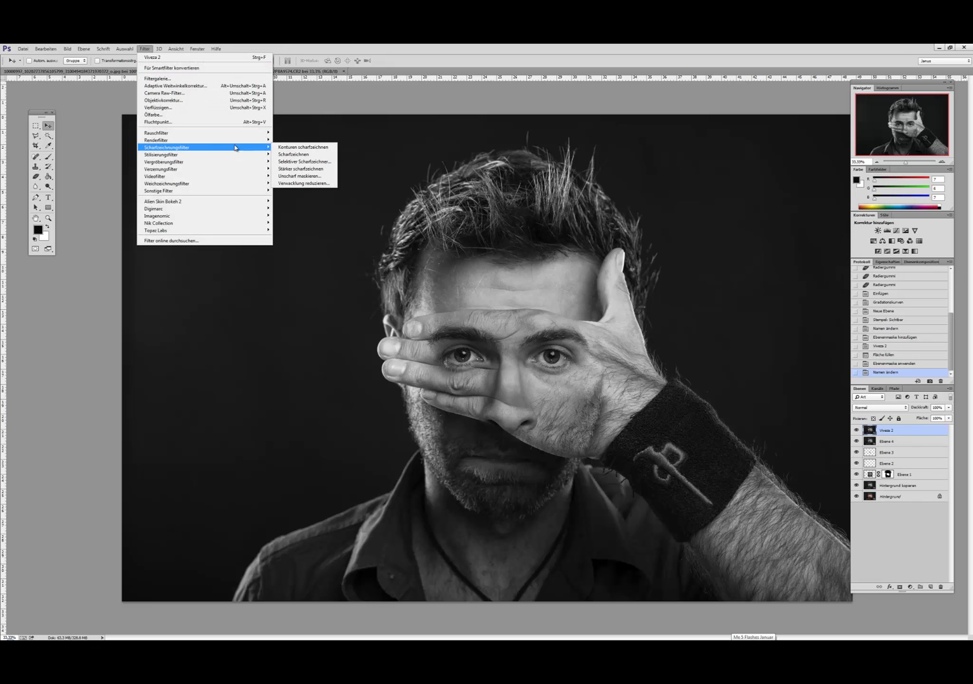
click(331, 177)
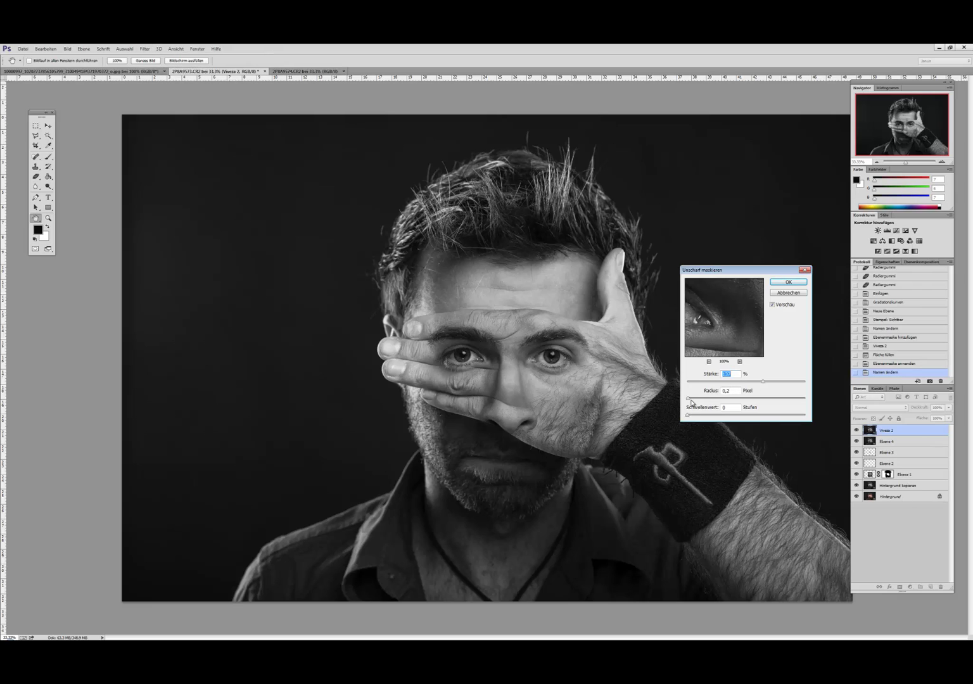
click(691, 398)
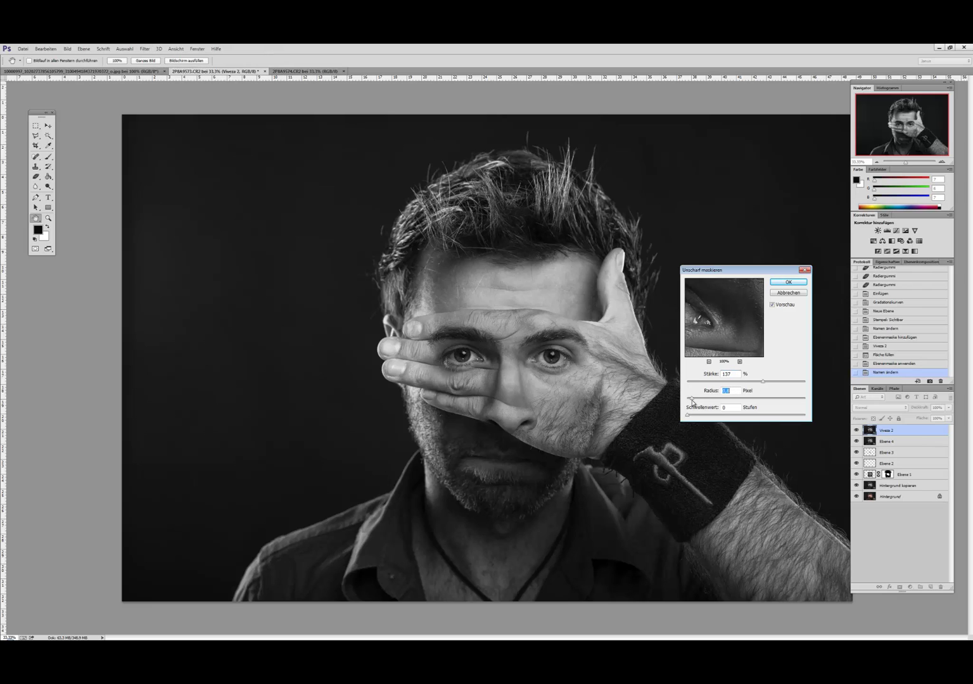
click(784, 382)
click(692, 399)
drag(691, 399, 689, 399)
click(788, 282)
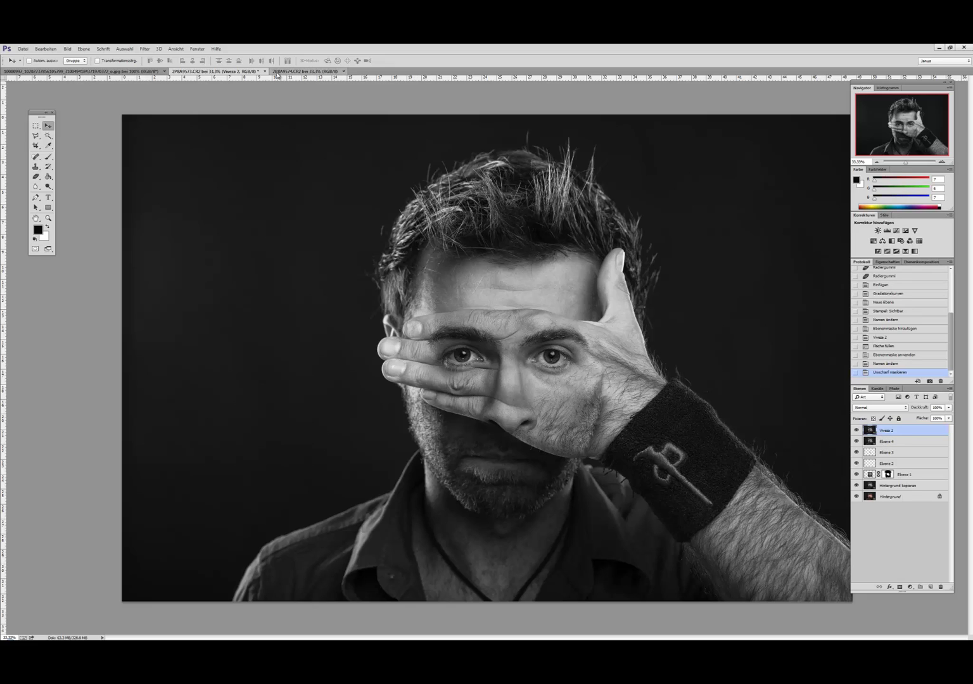
Check the banner's Bildgröße in pixels, then close the dialog without changes.
click(97, 74)
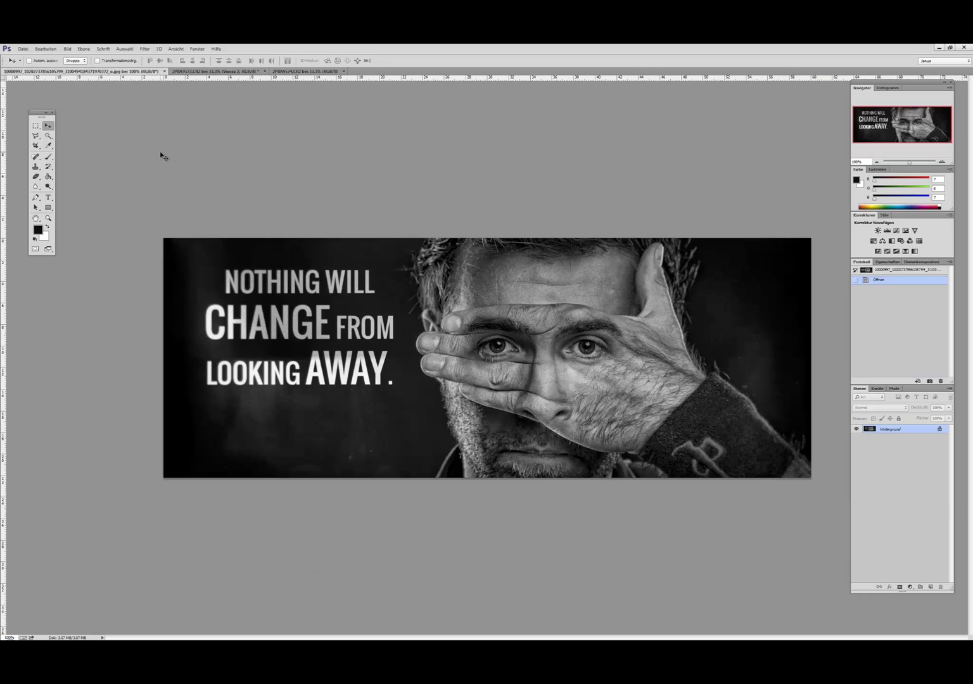
click(67, 48)
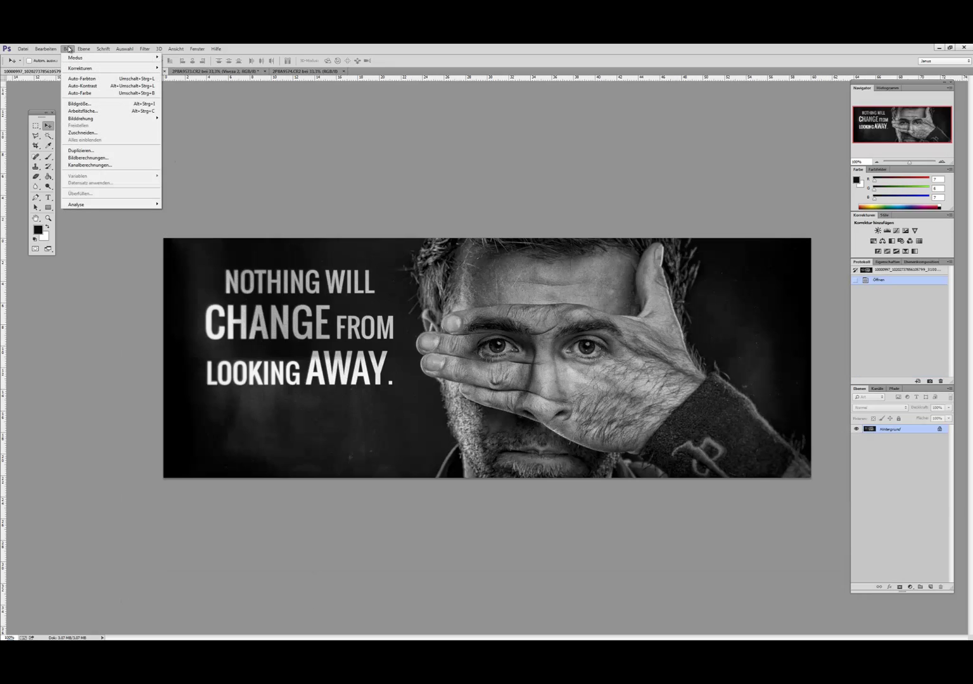
click(79, 103)
click(580, 250)
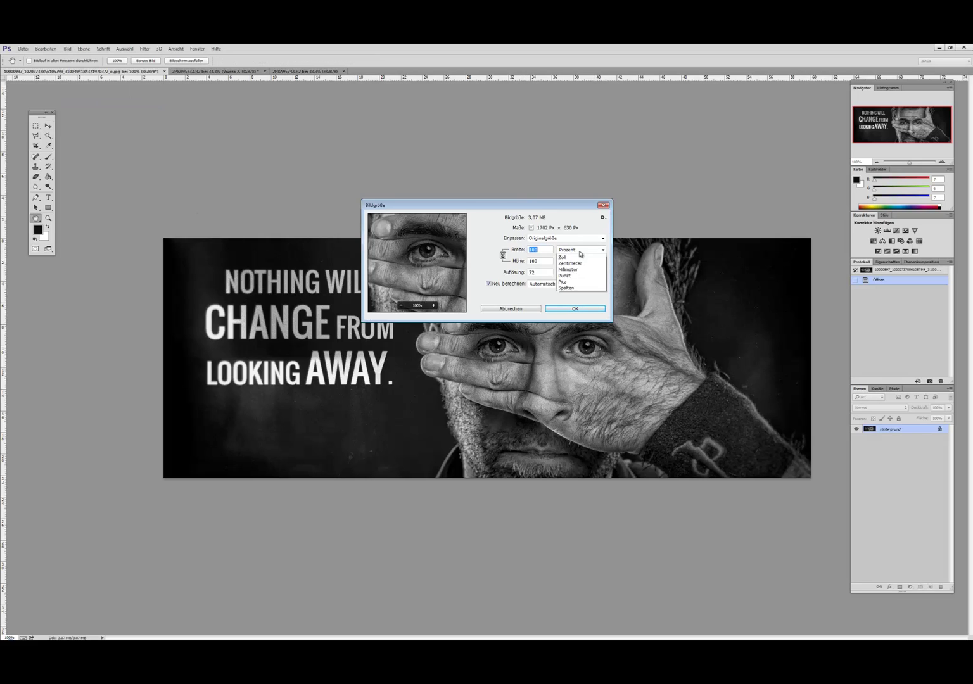
click(578, 264)
drag(568, 208, 541, 200)
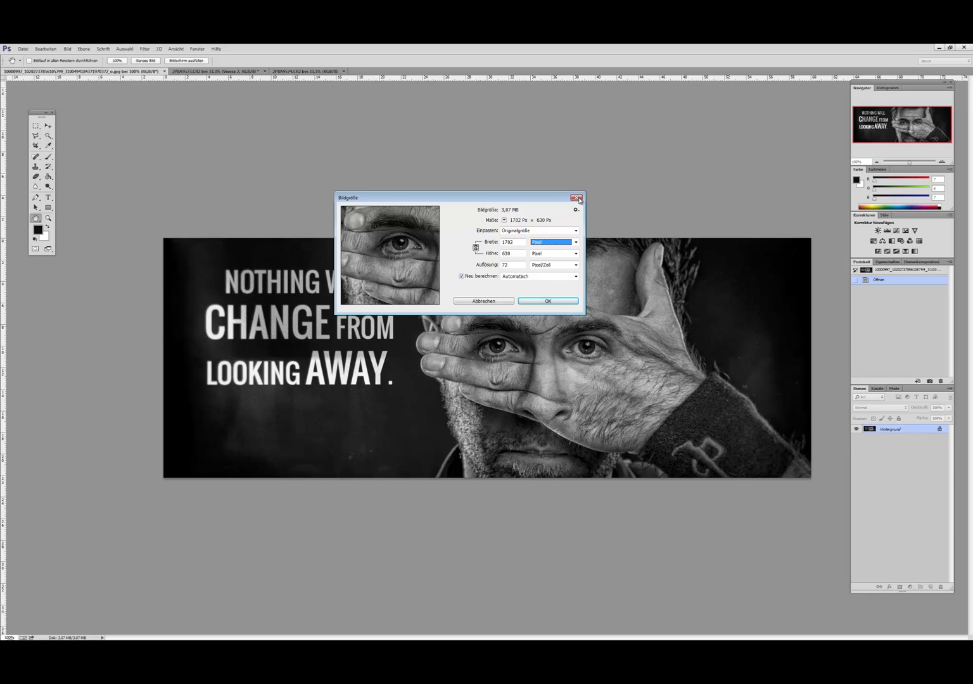
click(576, 199)
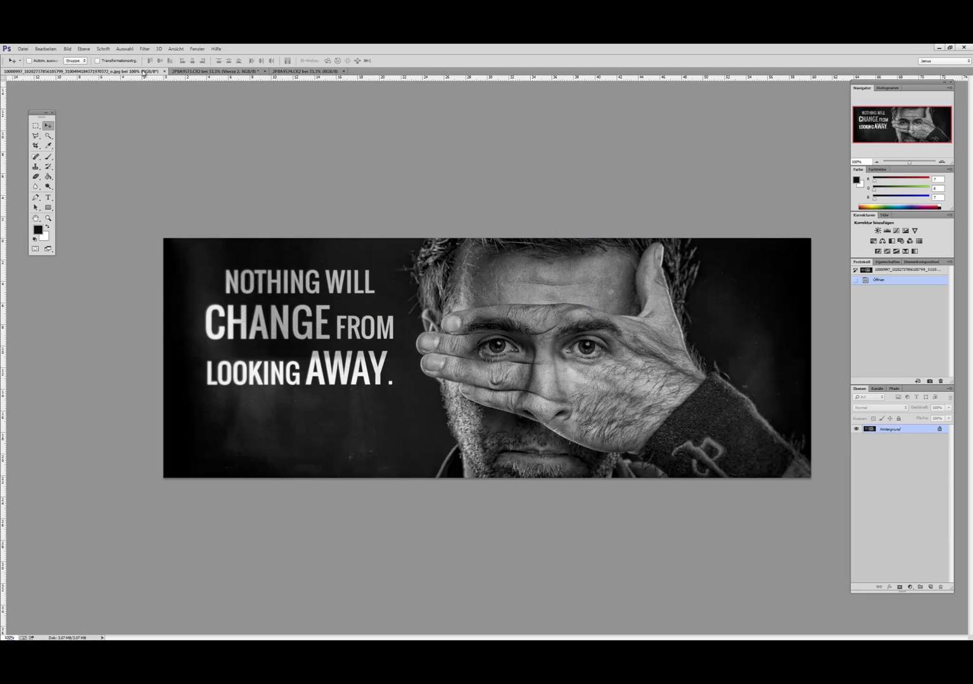
Paste the edited portrait into the banner as a new layer and move it into place.
click(216, 71)
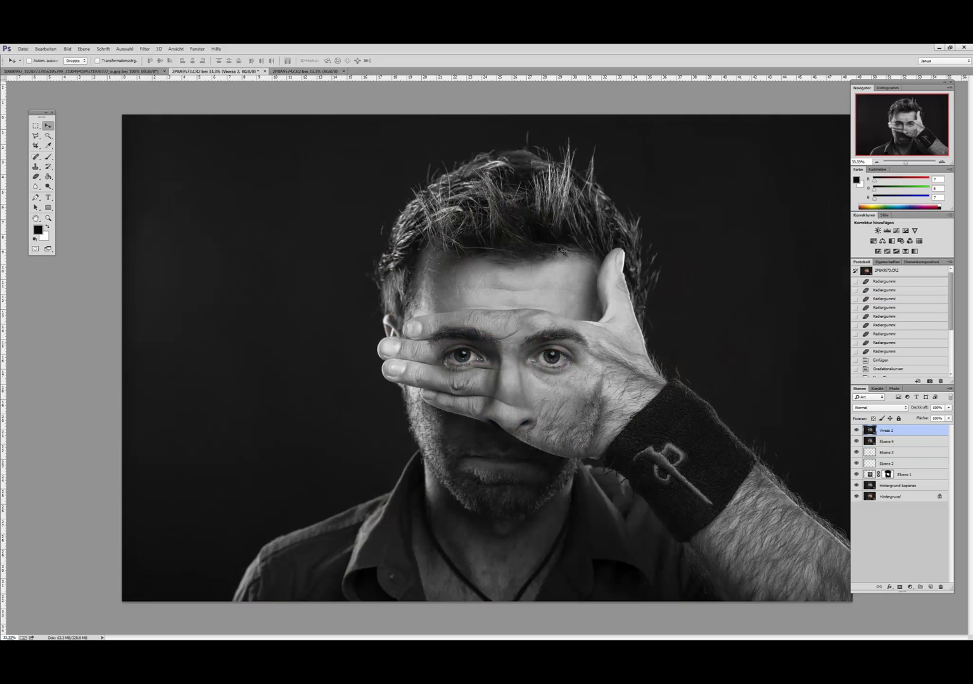
click(76, 72)
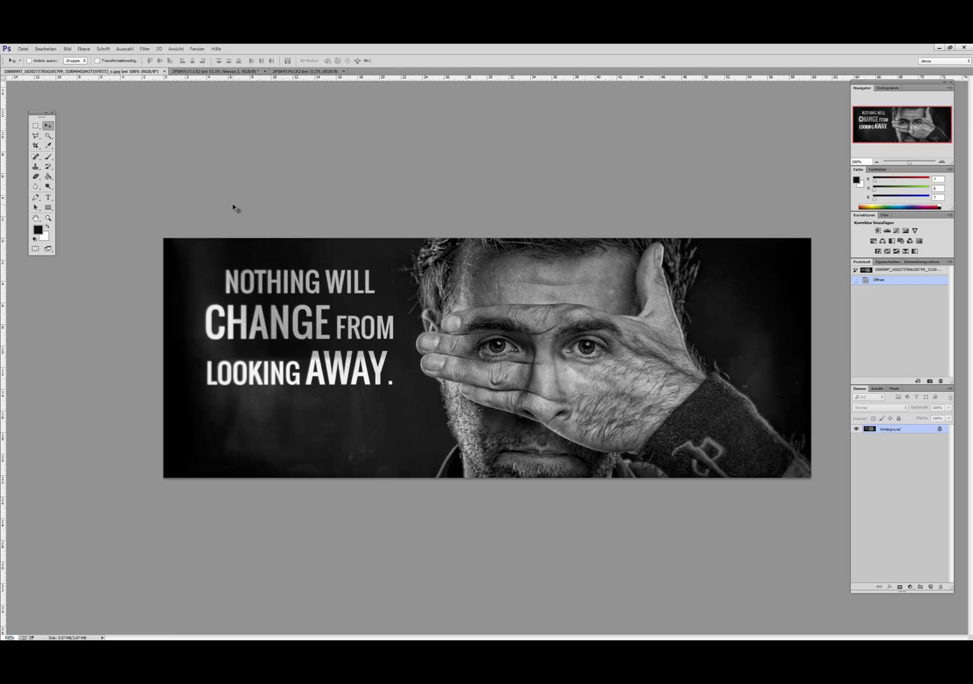
key(ctrl+v)
drag(233, 206, 641, 337)
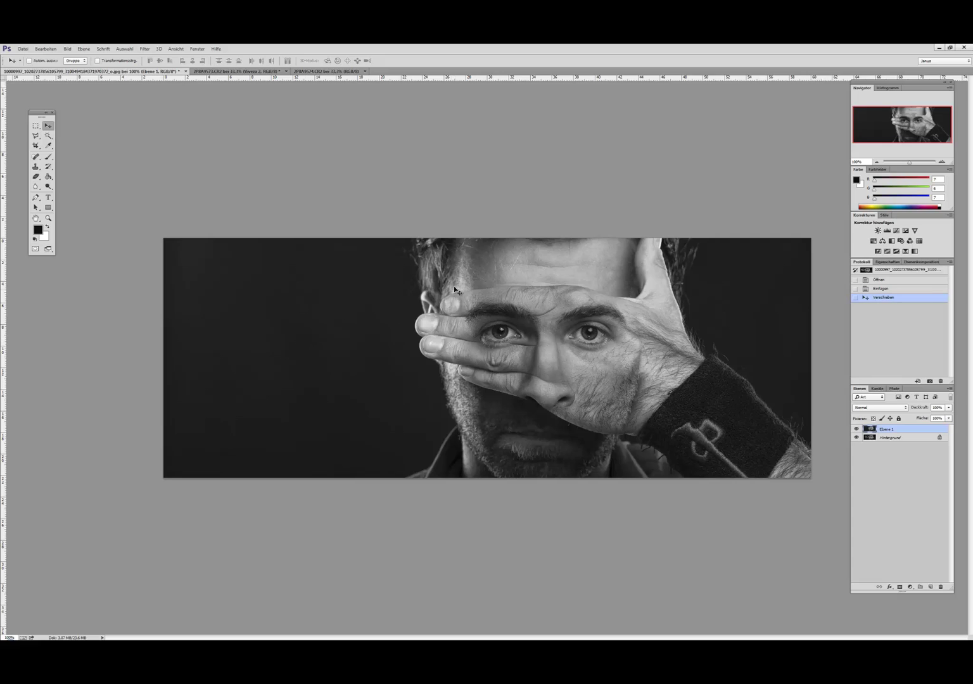
Nudge Ebene 1 into place, trying and then clearing a Magic Wand selection of the dark background.
drag(469, 291, 473, 292)
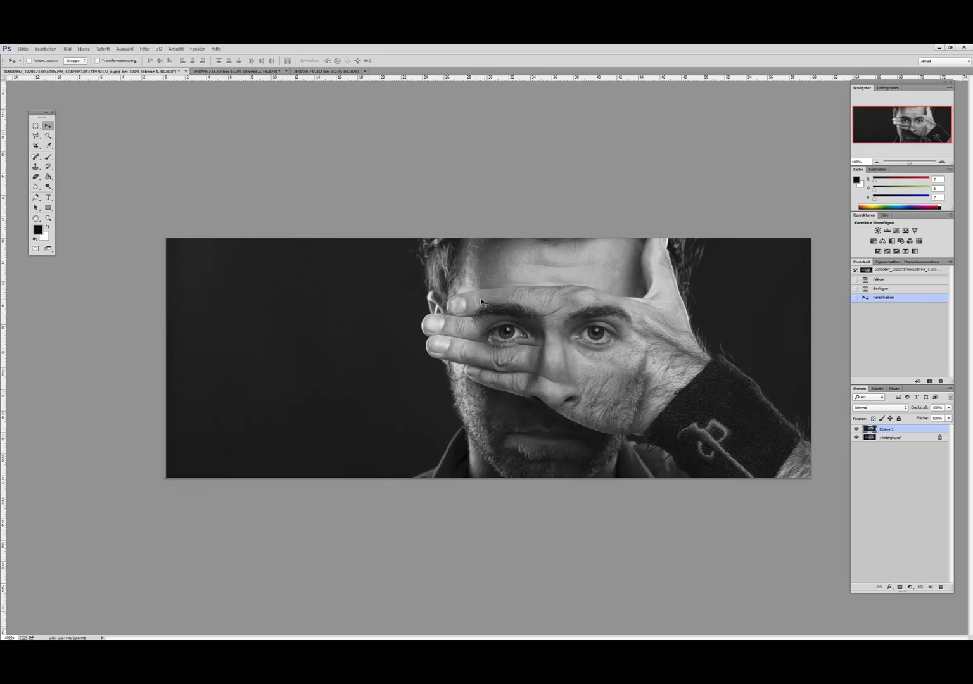
click(47, 136)
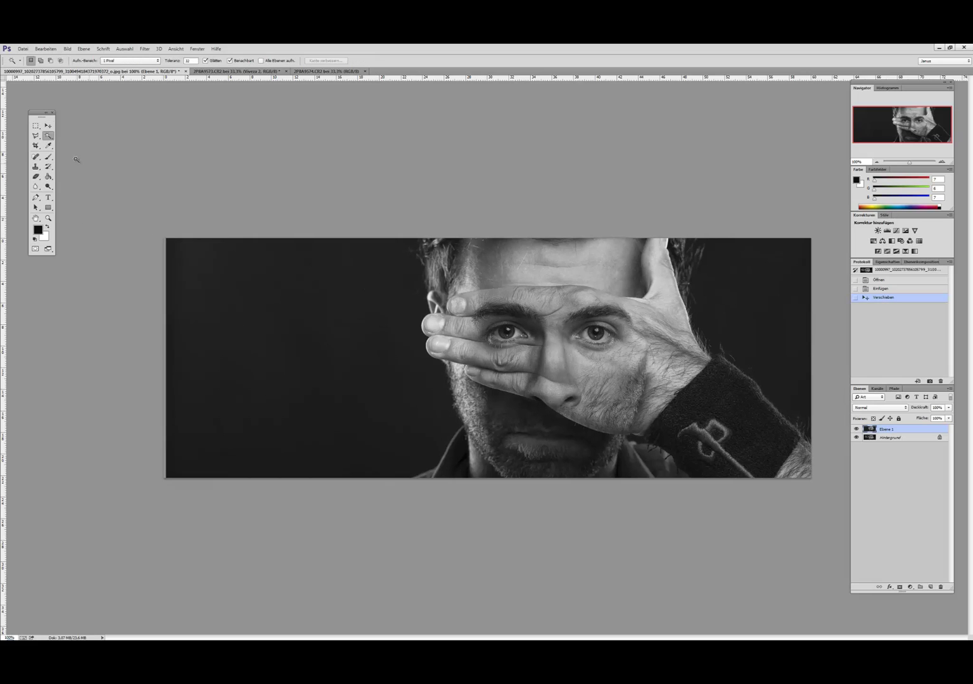
click(292, 305)
shift+click(756, 321)
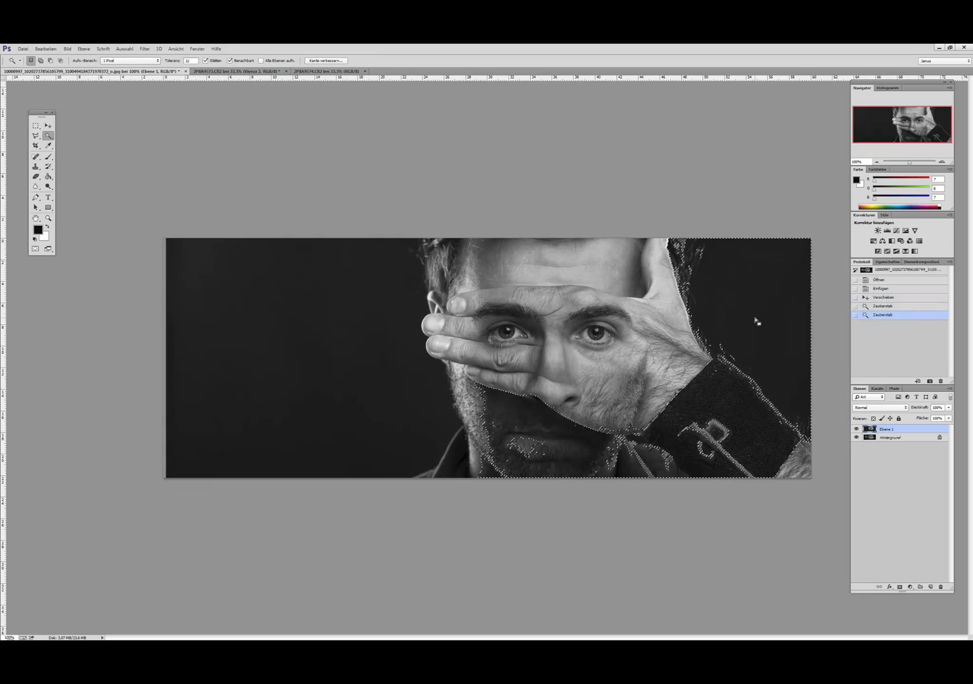
shift+click(356, 294)
key(m)
key(ctrl+d)
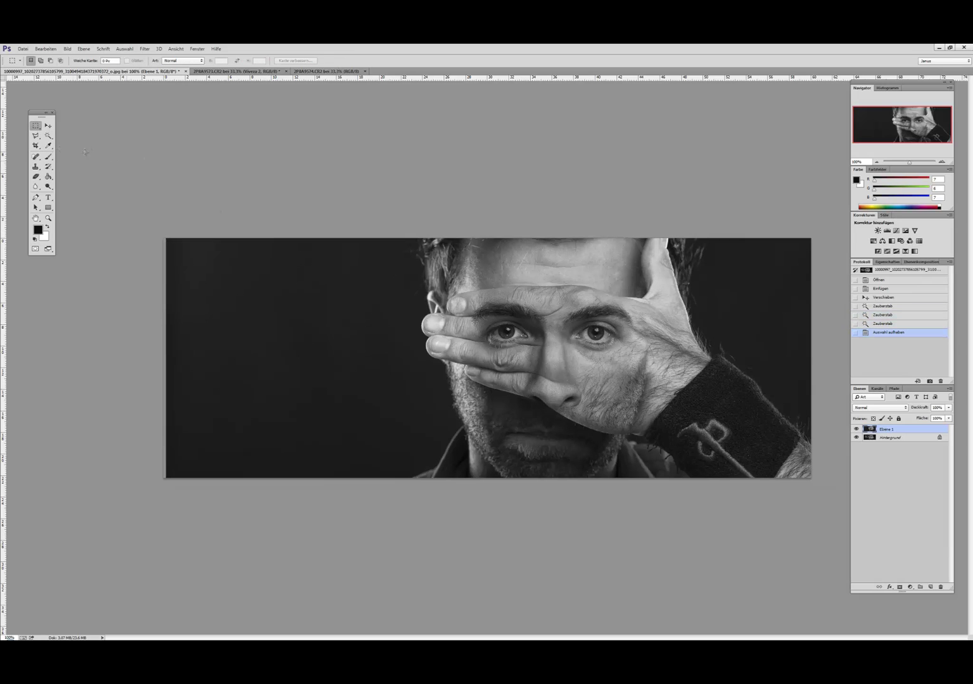
click(48, 129)
drag(399, 264, 394, 265)
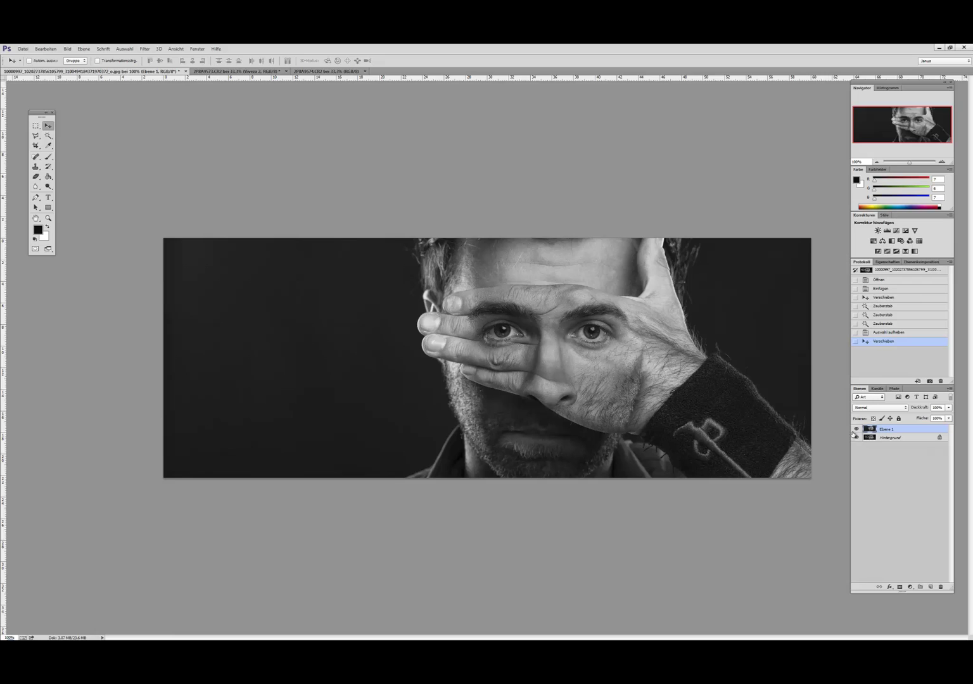
Lighten the skin around both eyes with several Dodge tool passes.
click(48, 186)
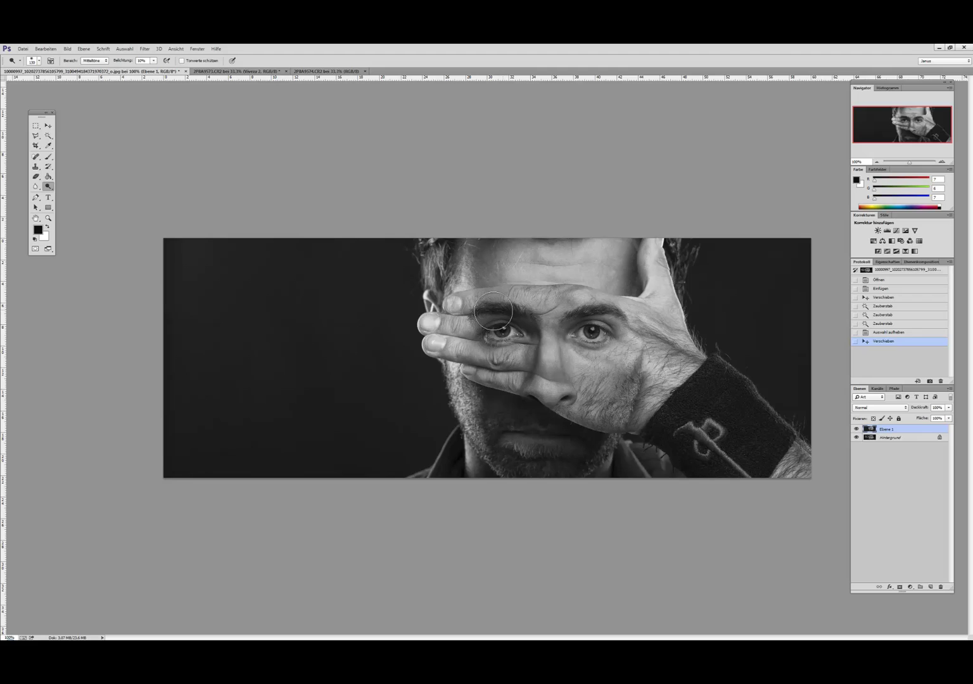
drag(496, 314, 485, 324)
drag(489, 317, 501, 323)
drag(491, 316, 493, 318)
drag(490, 317, 494, 320)
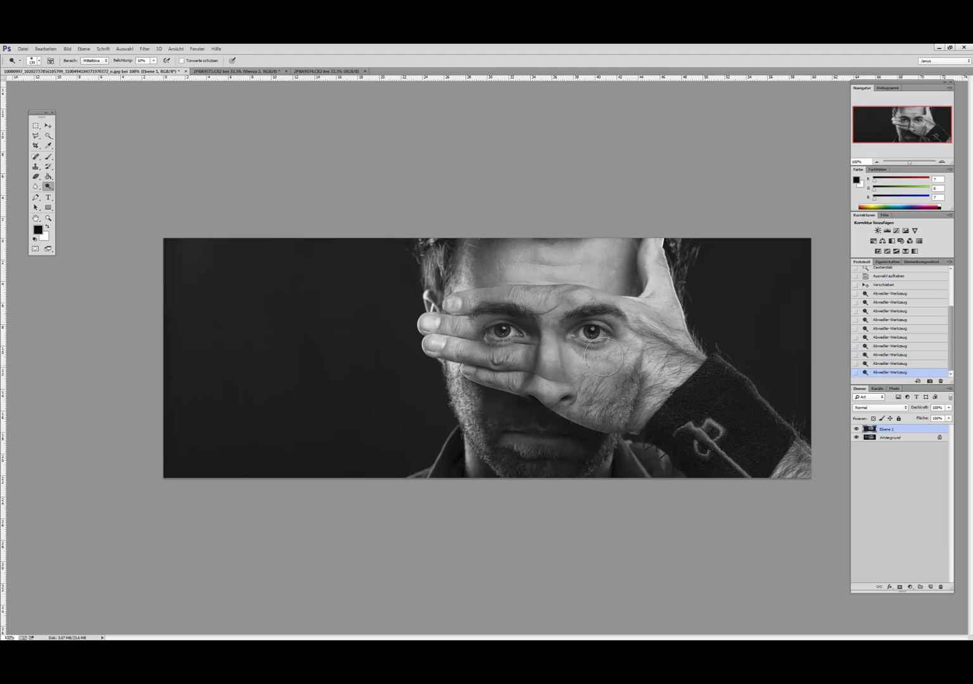
drag(589, 326, 568, 342)
drag(486, 324, 491, 322)
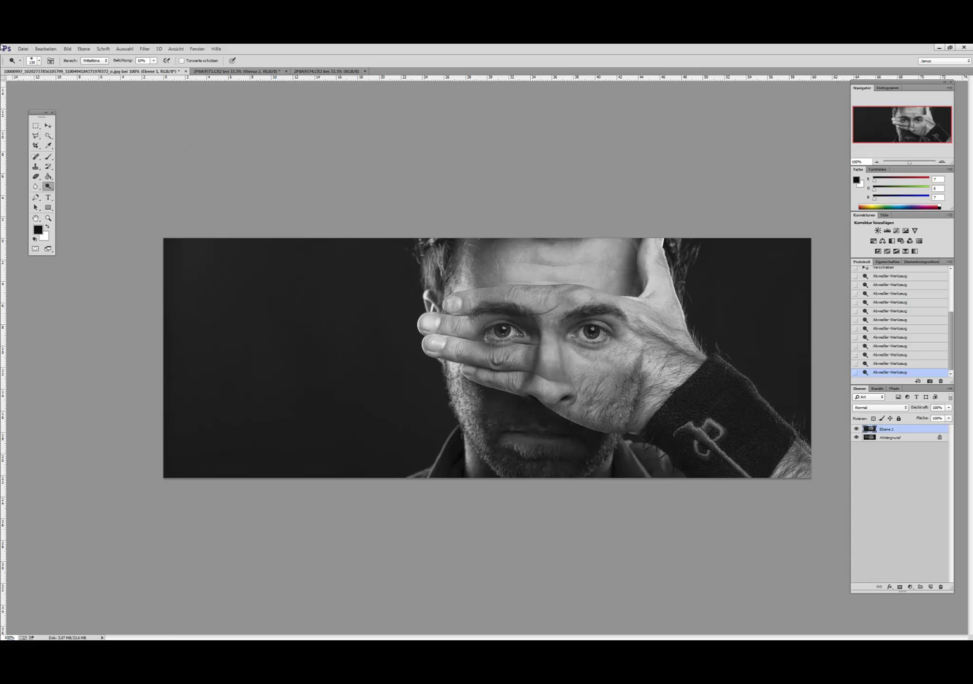
click(47, 126)
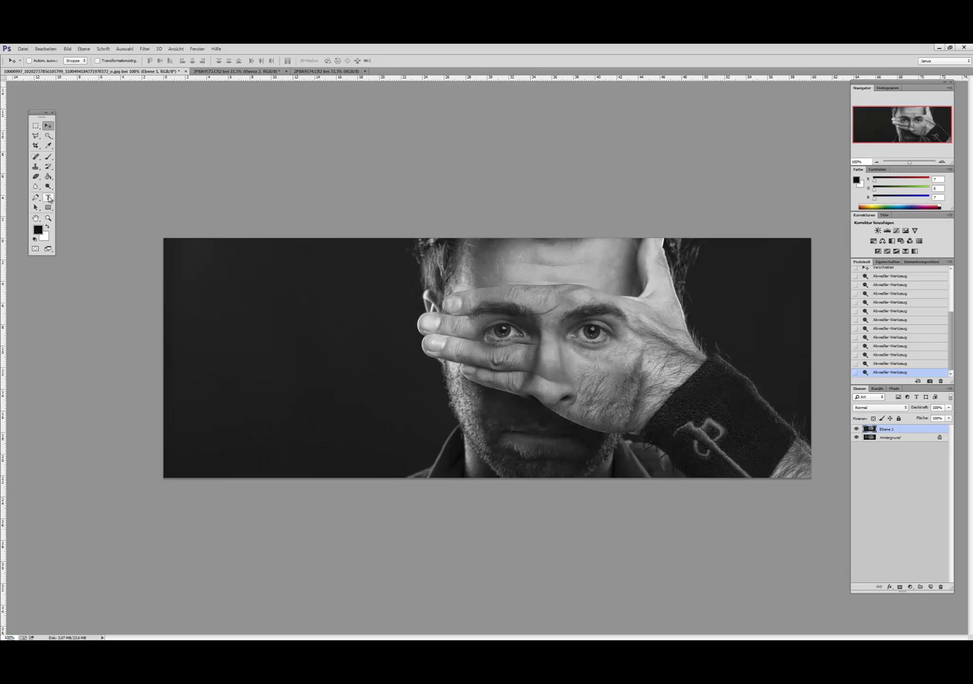
Type the white headline 'NOTHING WILL CHANGE FROM LOOKING AWAY' in the dark left area.
click(48, 197)
click(241, 296)
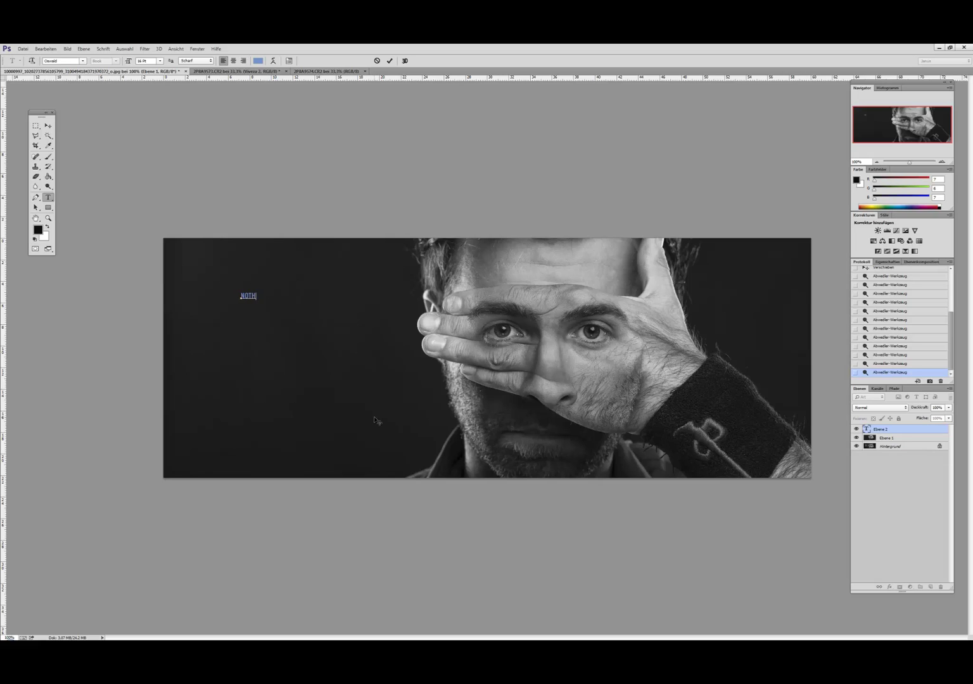
text(NOTHING WILL CHANGE FROM LOOKING AWAY)
key(ctrl+a)
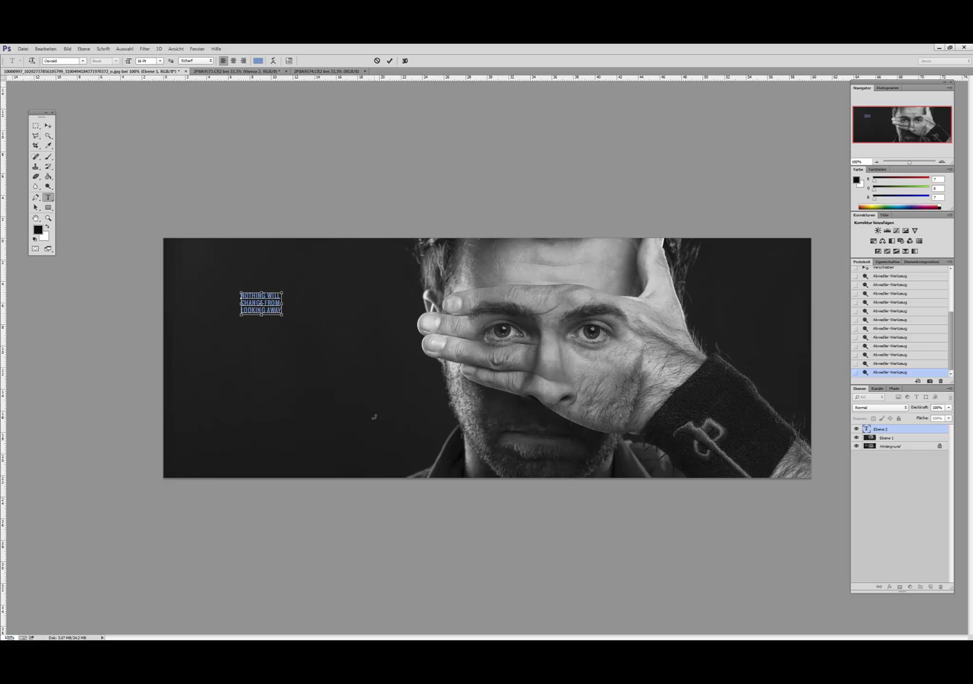
click(257, 61)
drag(704, 261, 641, 223)
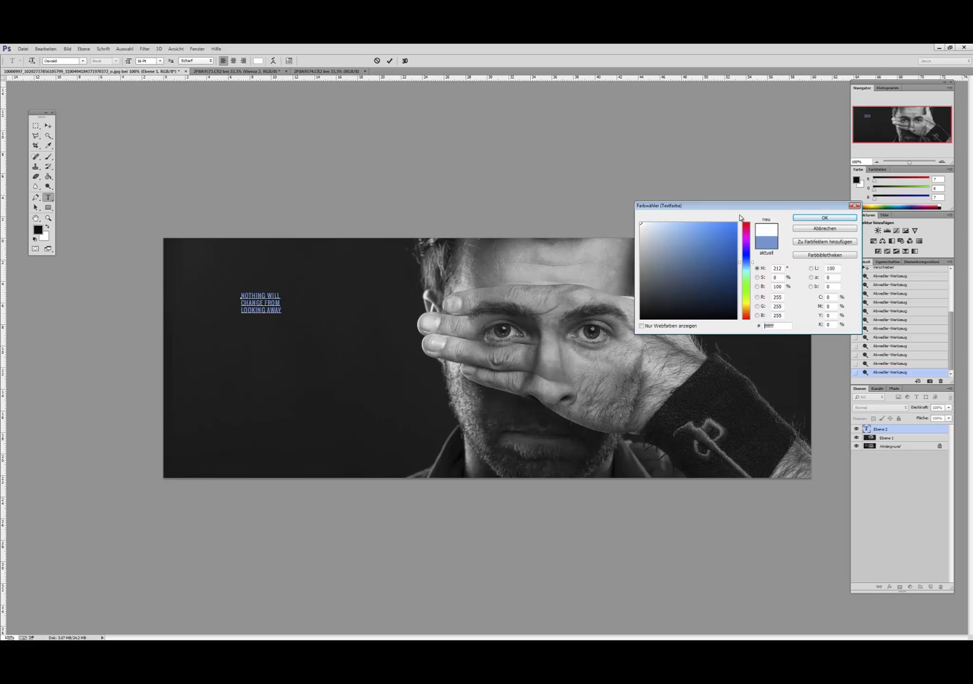
click(808, 218)
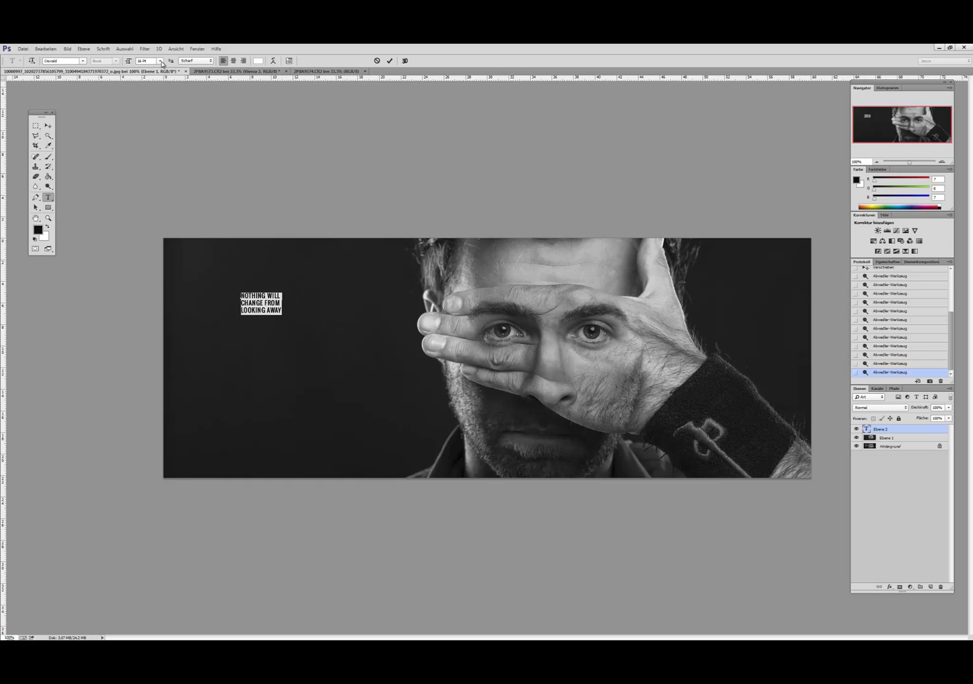
Set the headline to 72 pt and move it left and down.
click(161, 61)
click(170, 177)
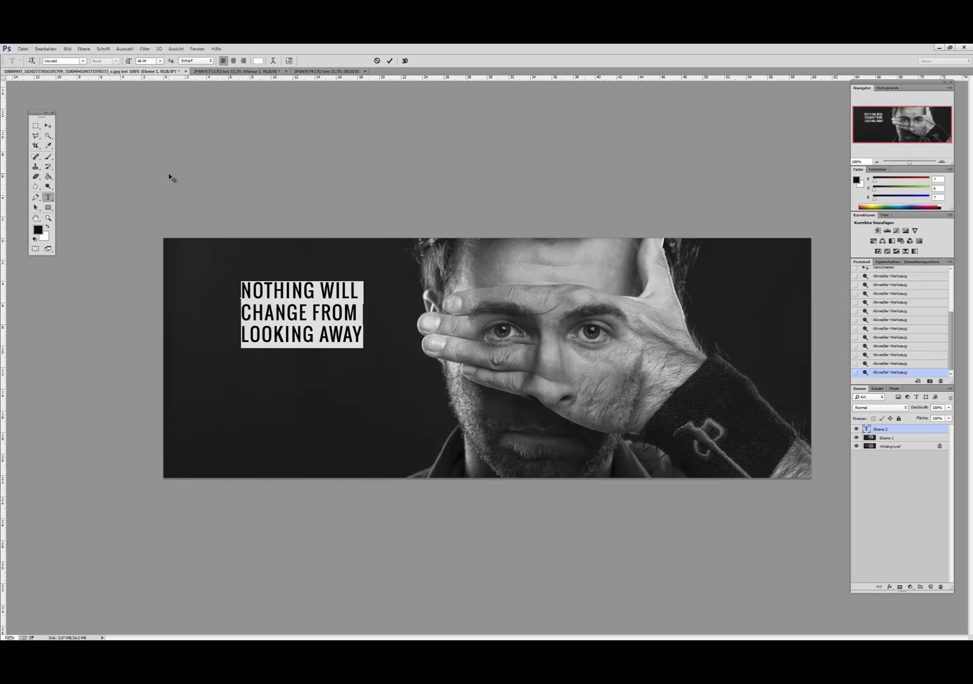
click(160, 61)
click(155, 190)
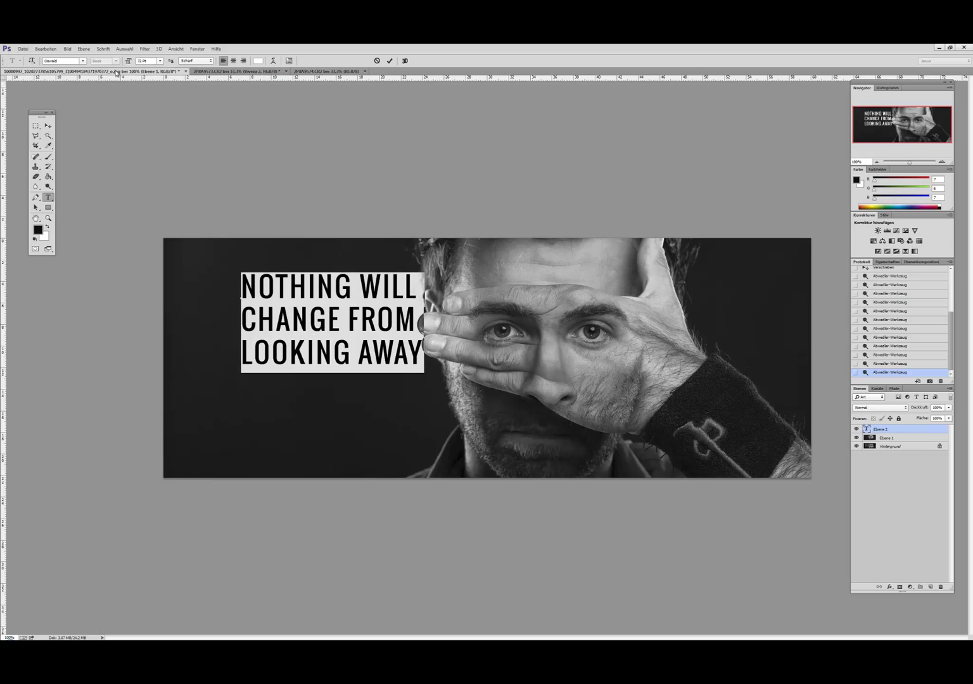
click(48, 126)
drag(372, 213, 343, 227)
Enlarge CHANGE and AWAY to 100 pt, then nudge the headline up-left.
click(48, 197)
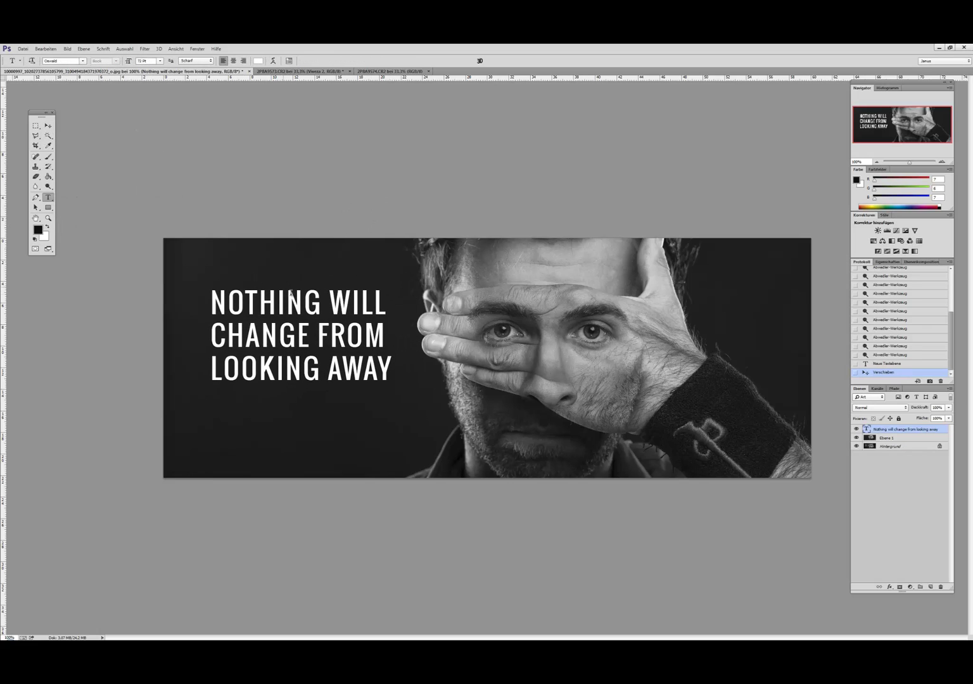
drag(309, 330, 214, 330)
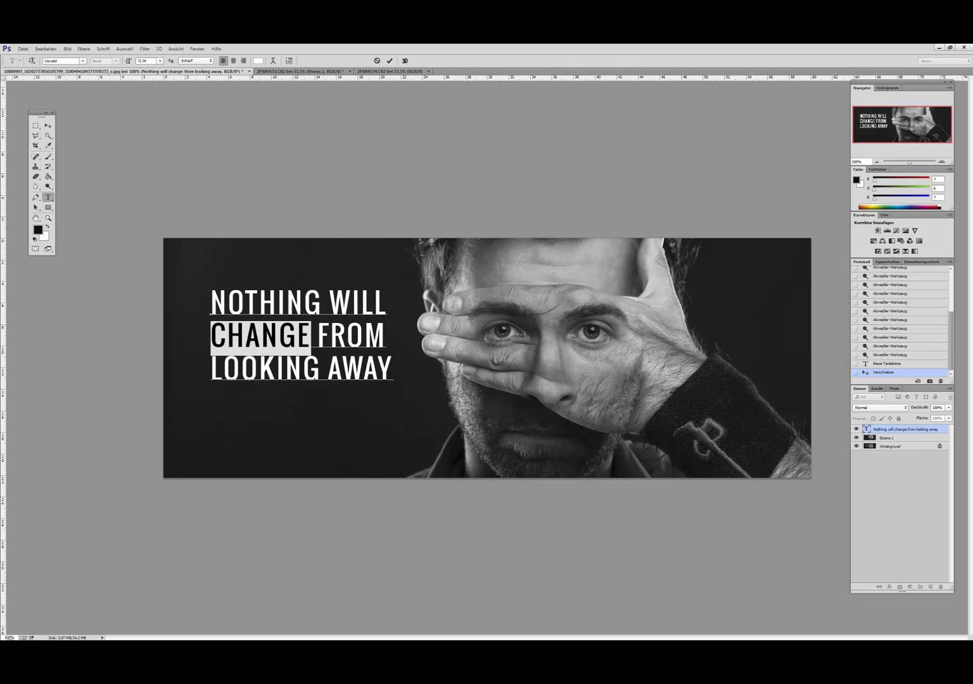
key(ctrl+t)
drag(690, 410, 669, 453)
click(656, 480)
text(100)
key(Return)
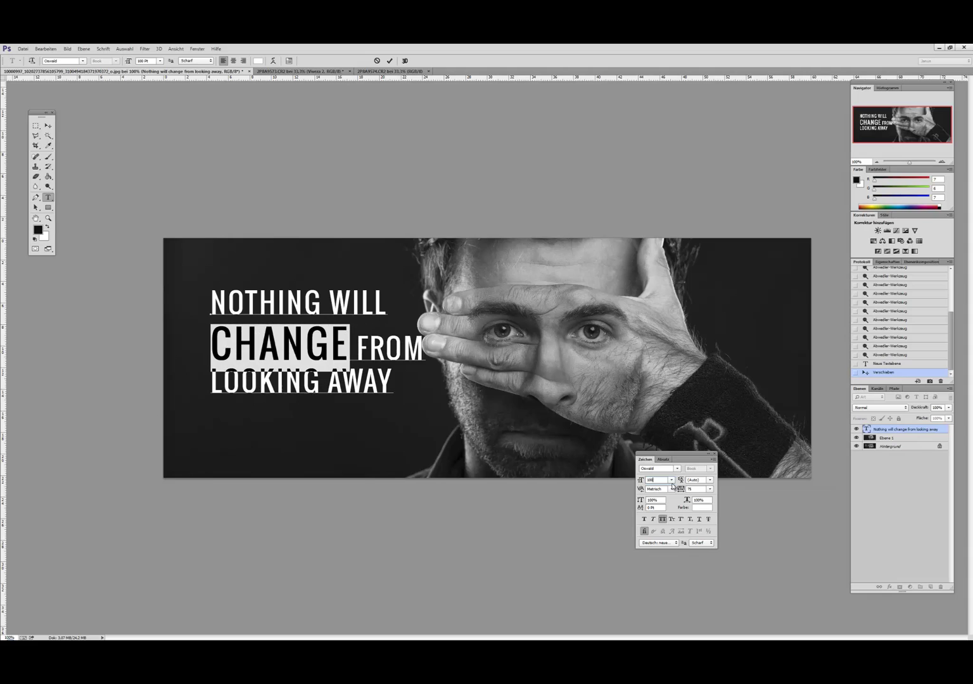
drag(331, 378, 414, 381)
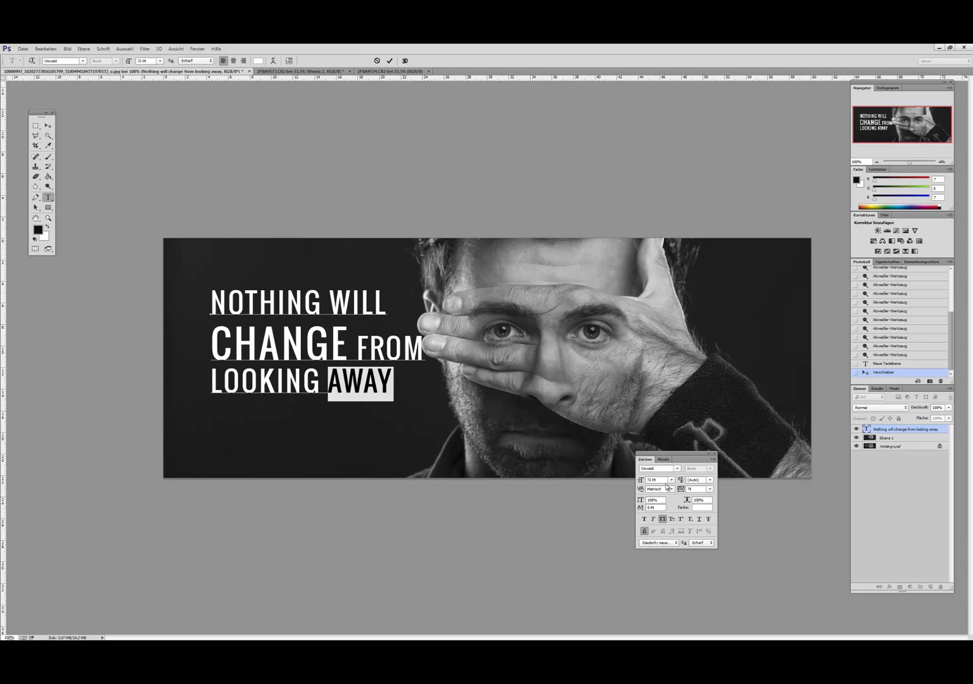
text(100)
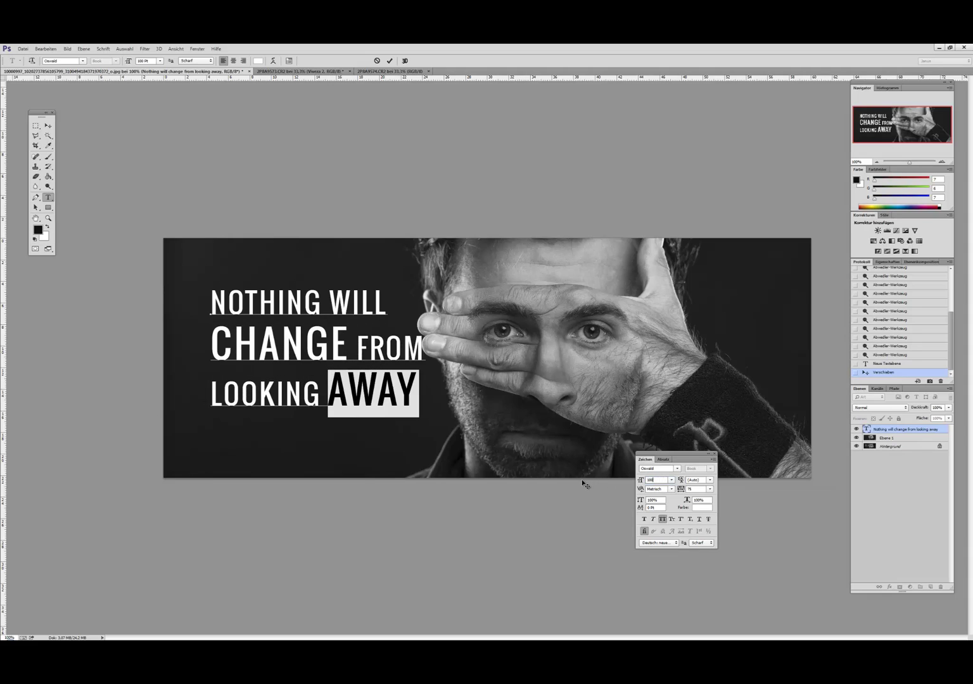
click(48, 125)
drag(347, 305, 339, 298)
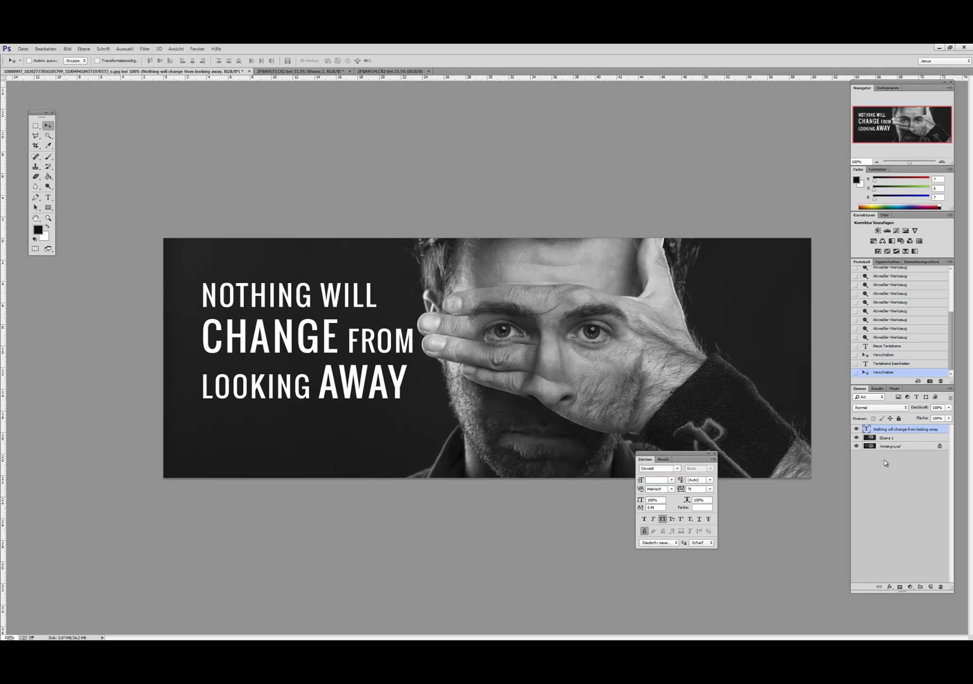
Centre-align the headline's lines and move it right into the image.
click(856, 438)
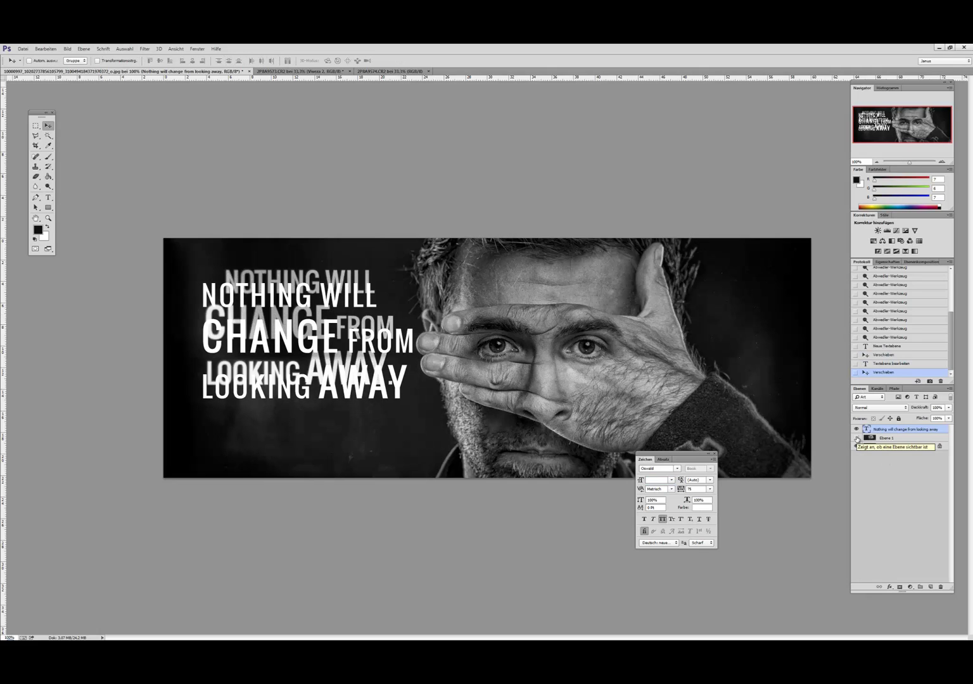
mouse_move(425, 348)
mouse_down()
mouse_move(447, 334)
mouse_move(436, 336)
mouse_up()
key(t)
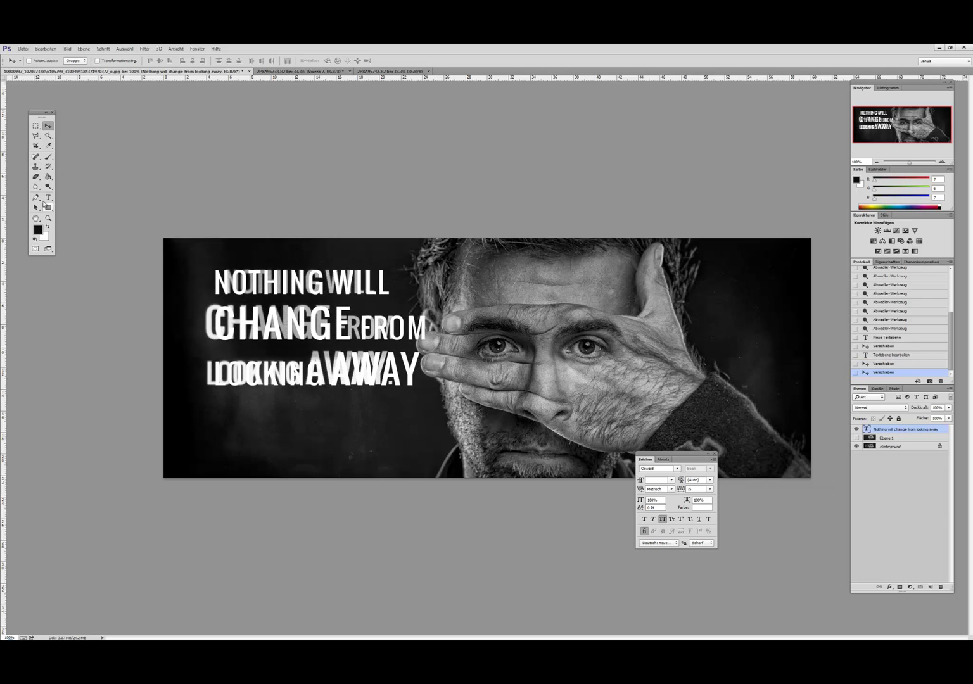
key(Return)
key(ctrl+a)
click(664, 460)
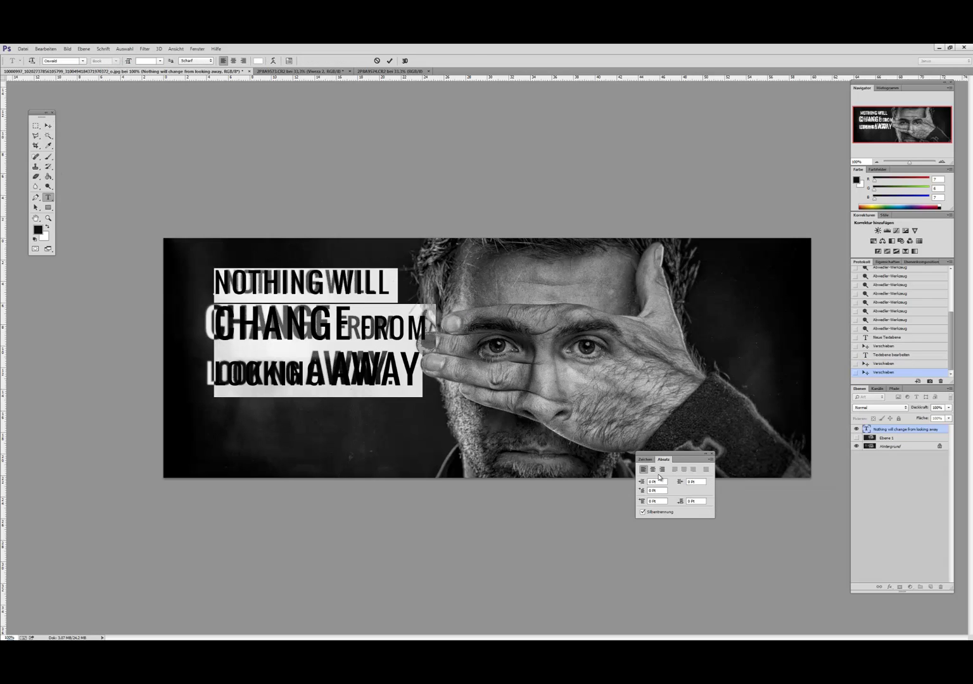
click(653, 470)
click(48, 125)
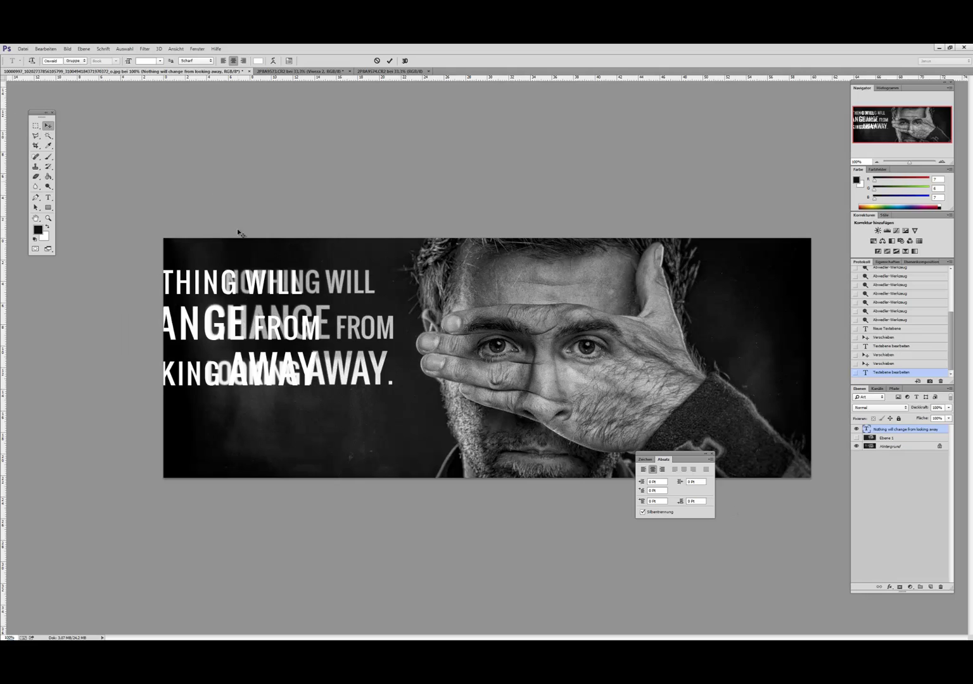
drag(237, 228, 387, 225)
Scale the headline to about 97% with Free Transform.
click(46, 48)
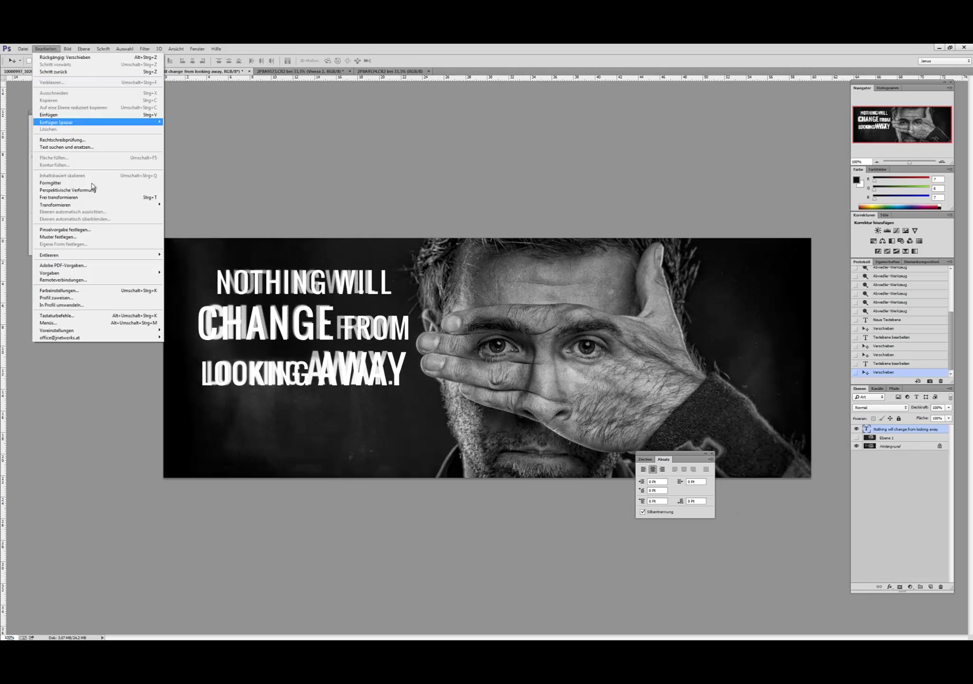
click(54, 198)
drag(411, 398, 398, 386)
drag(372, 328, 384, 342)
drag(403, 392, 386, 370)
key(Return)
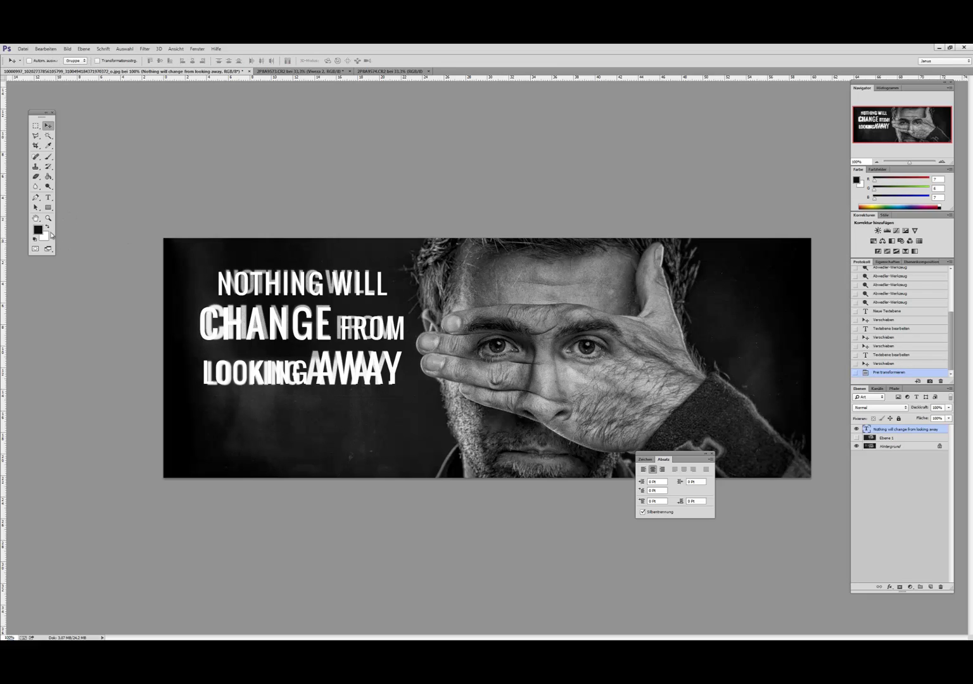
Make the whole headline faux bold.
click(47, 197)
click(349, 326)
key(ctrl+a)
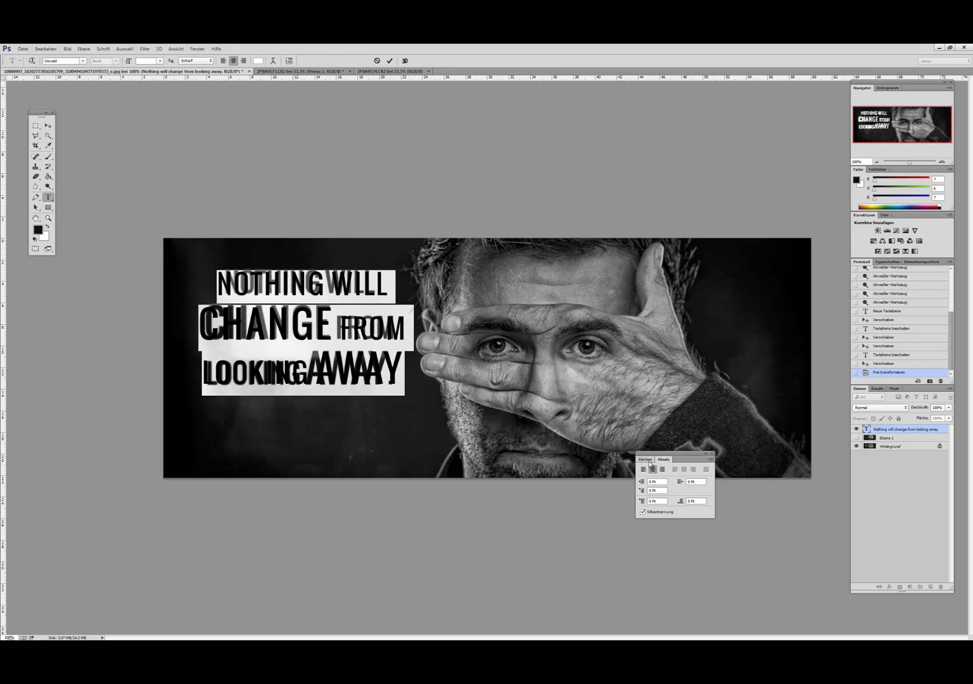
click(645, 459)
click(645, 520)
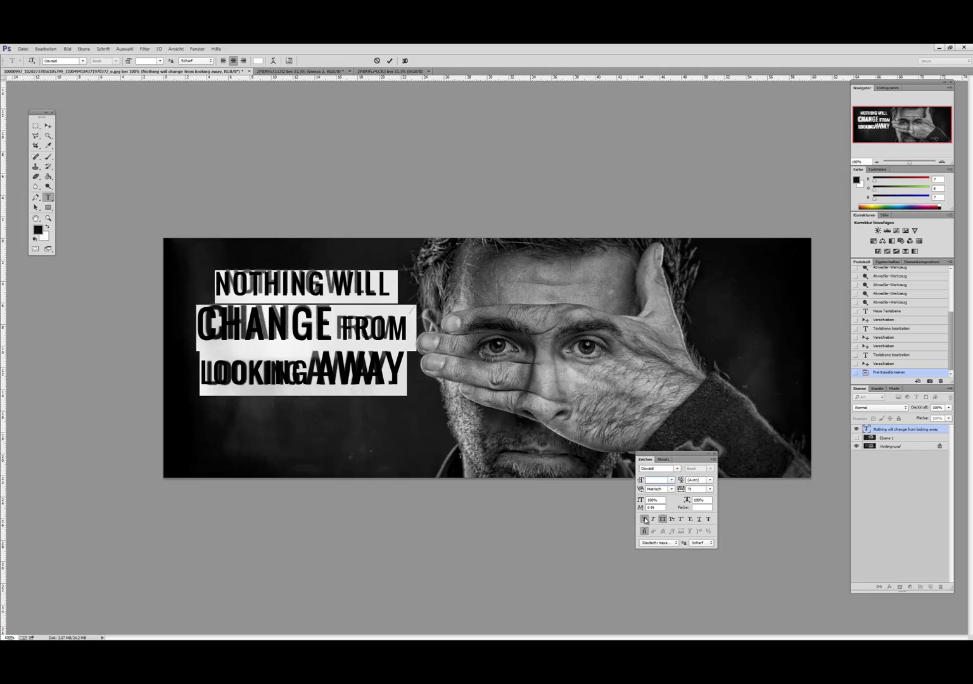
click(48, 126)
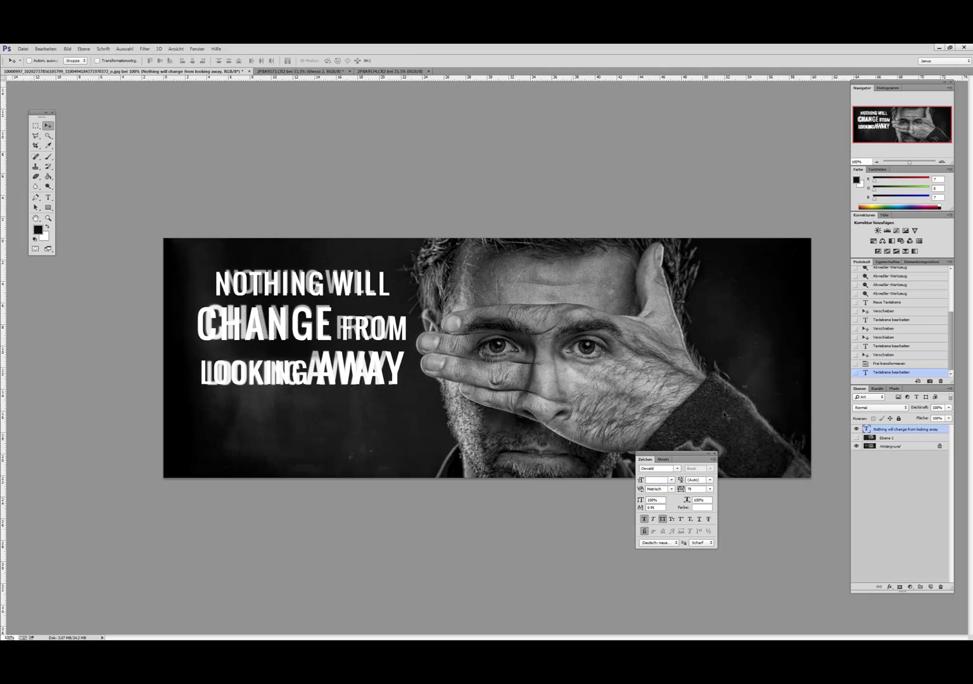
Hide Ebene 1 and shift the headline about 3 px left.
click(856, 438)
drag(379, 336, 374, 338)
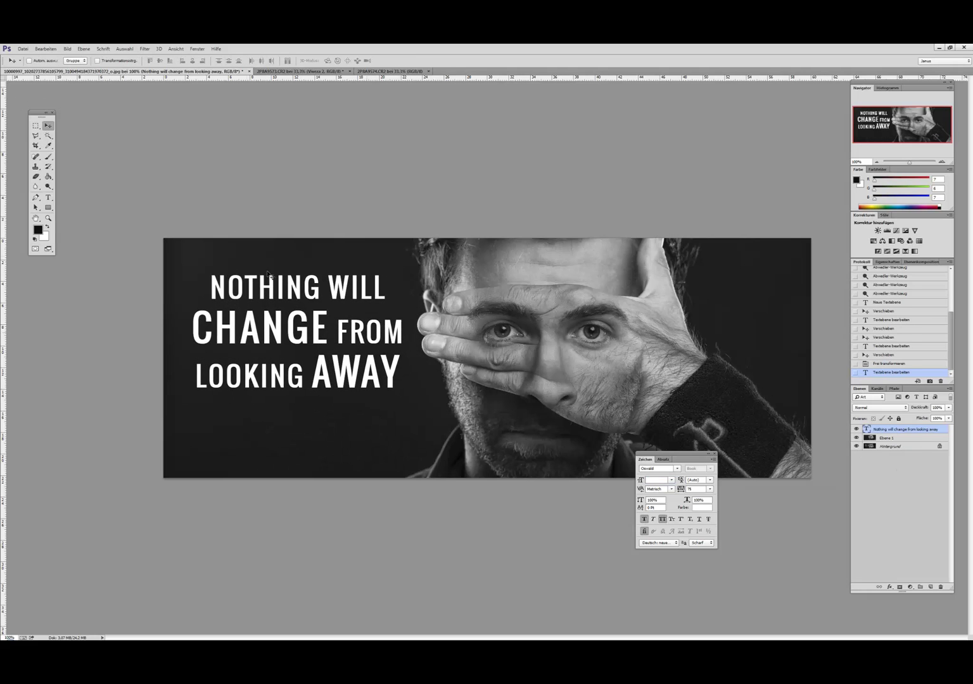
click(48, 197)
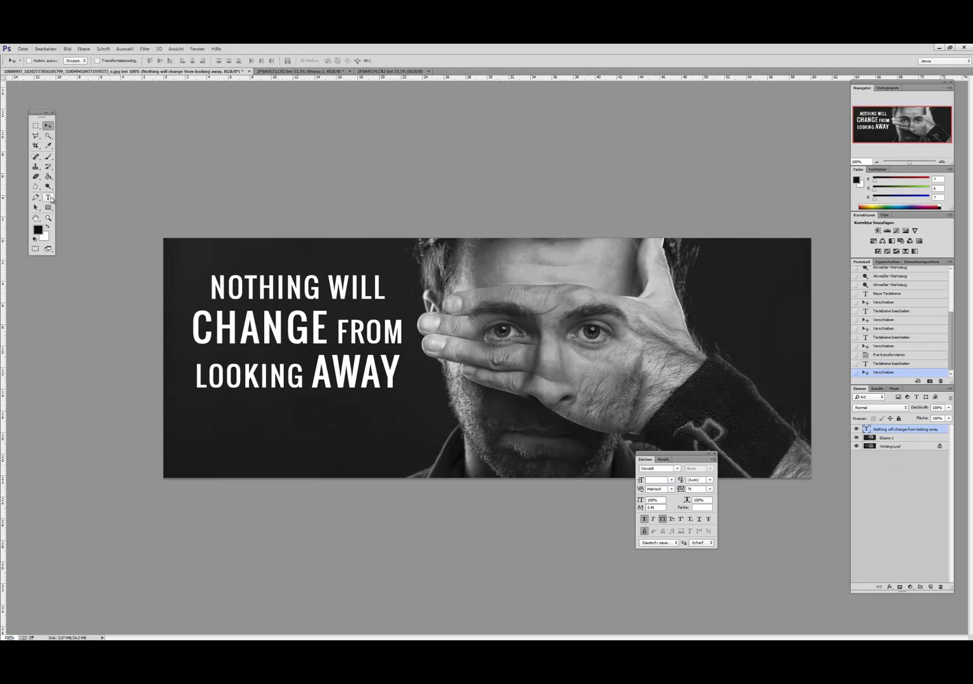
click(48, 126)
drag(349, 308, 347, 308)
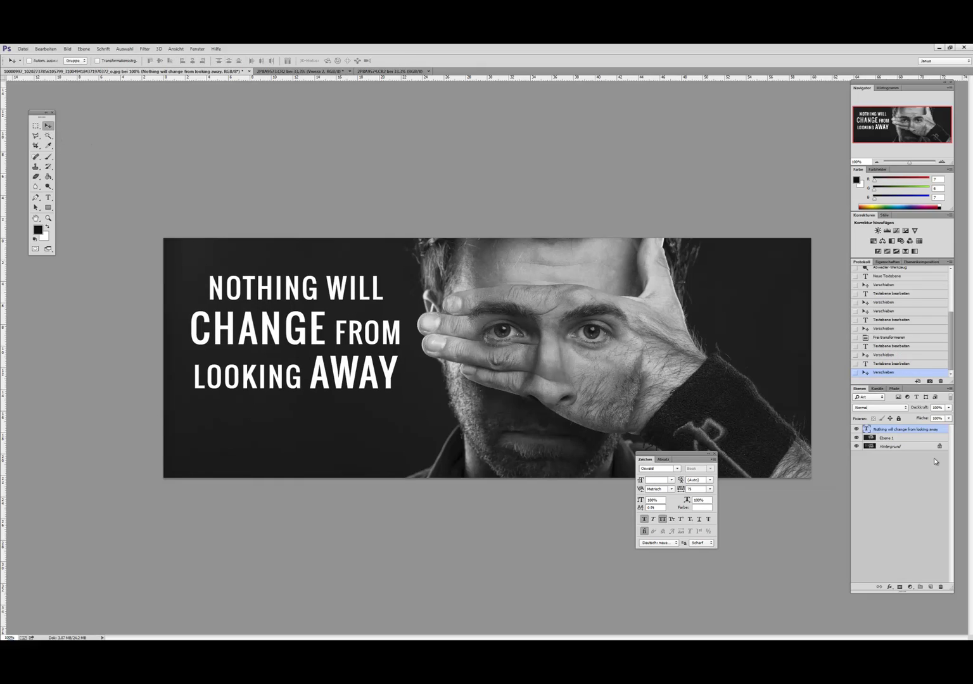
drag(682, 457, 736, 484)
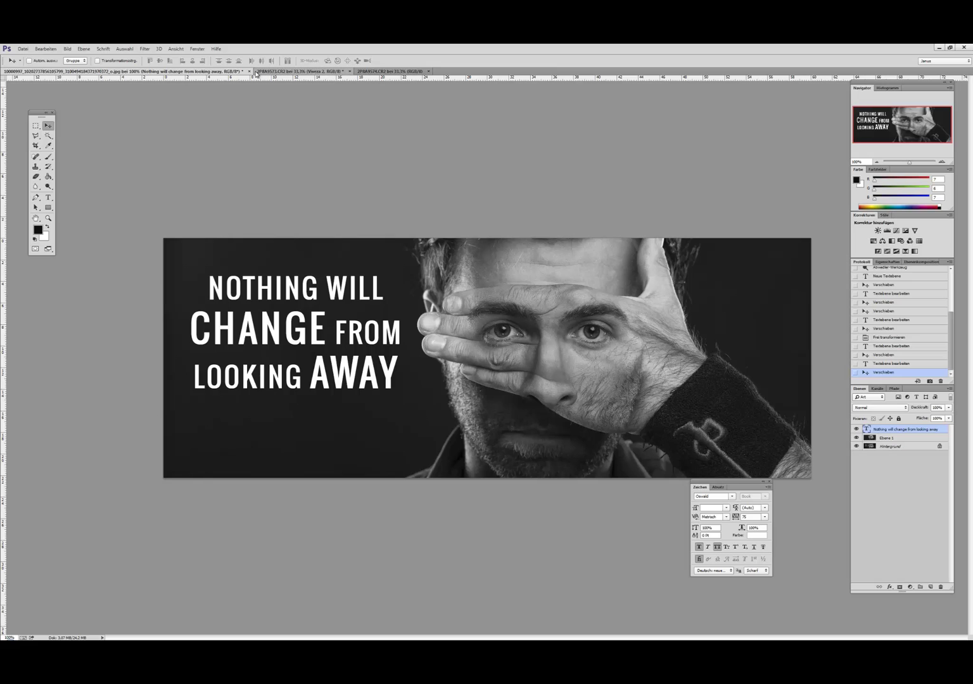
Rasterize the headline via Analog Efex Pro, cancel the plugin, and merge all three layers.
click(144, 48)
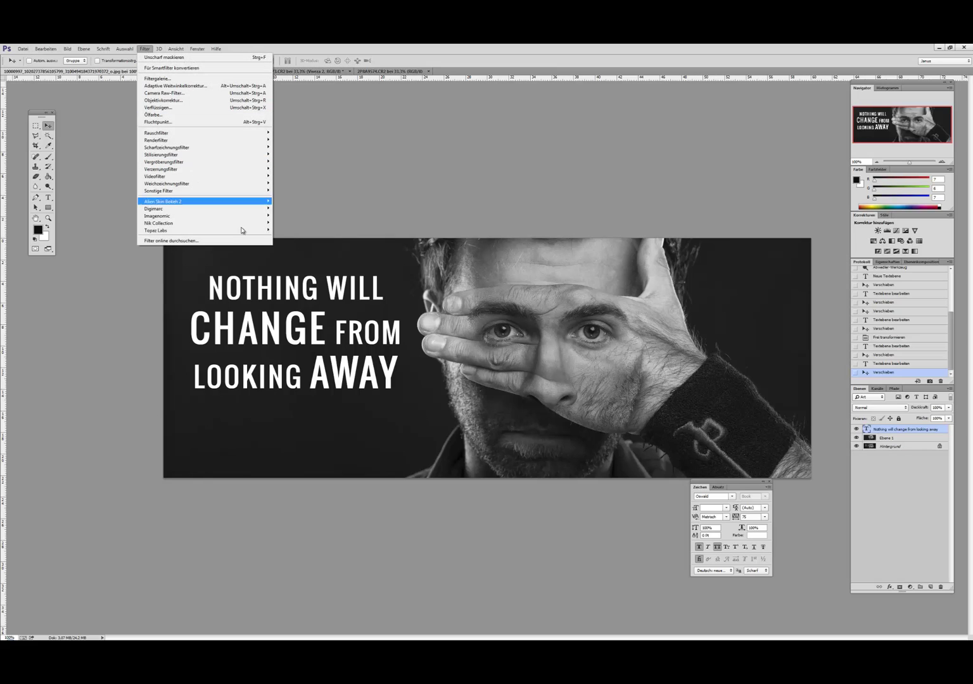
mouse_move(252, 224)
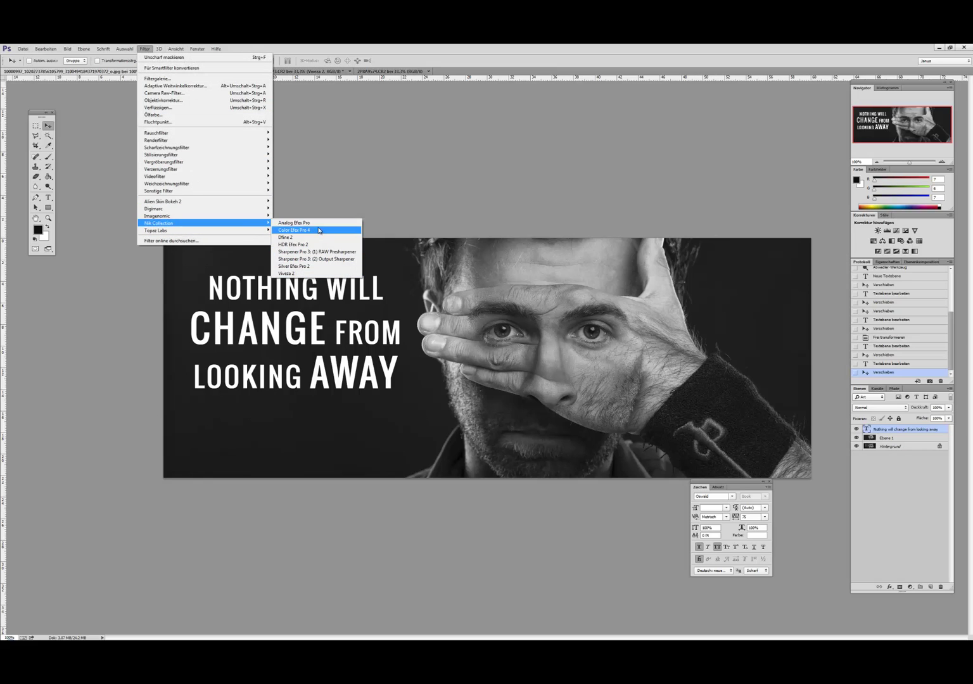
click(329, 226)
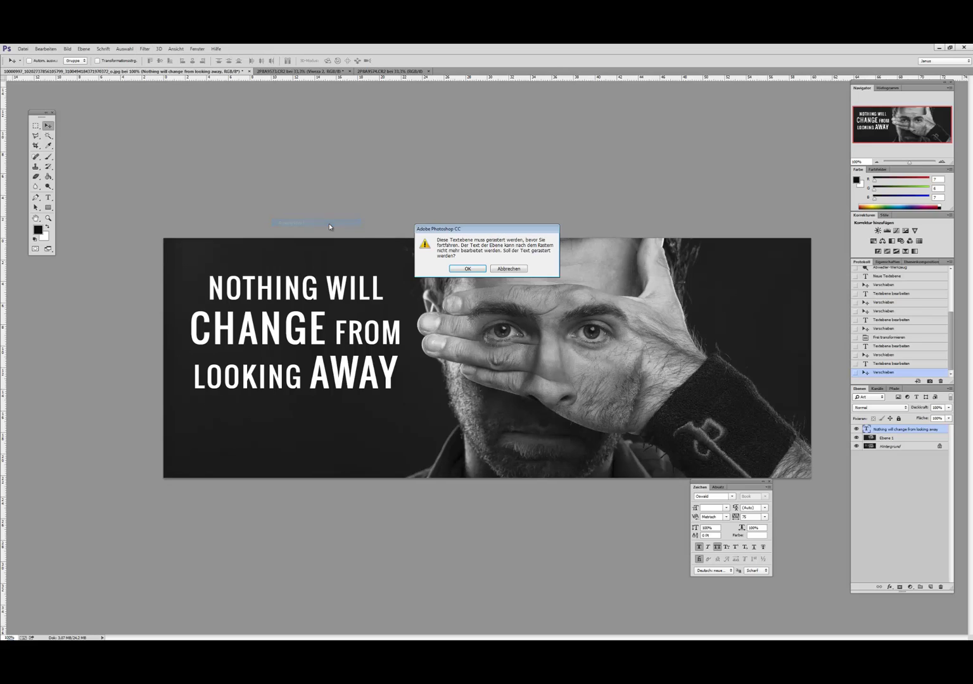
click(473, 269)
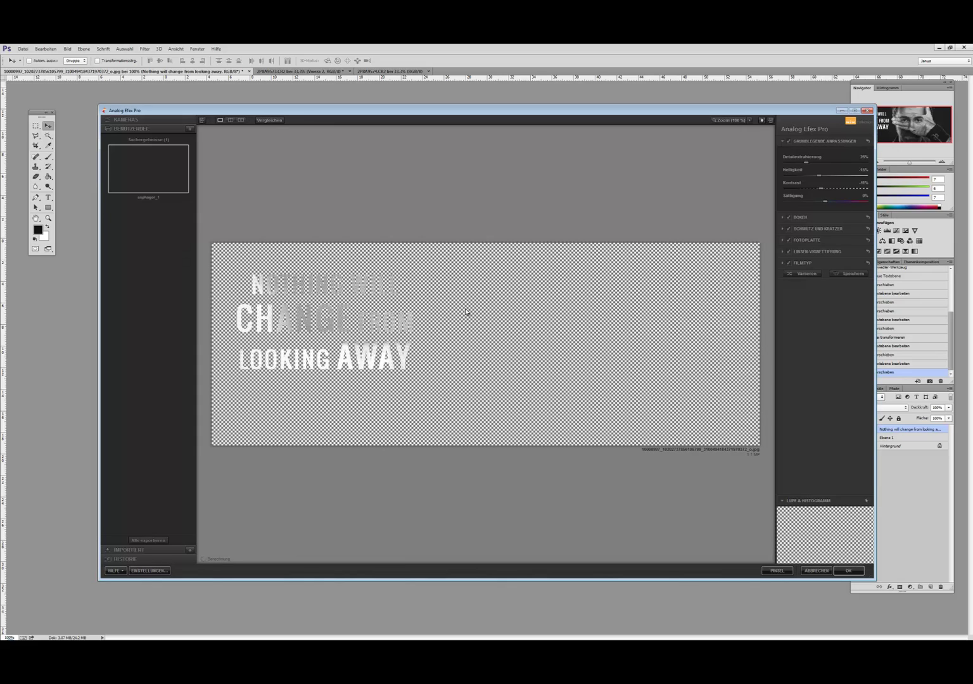
click(819, 571)
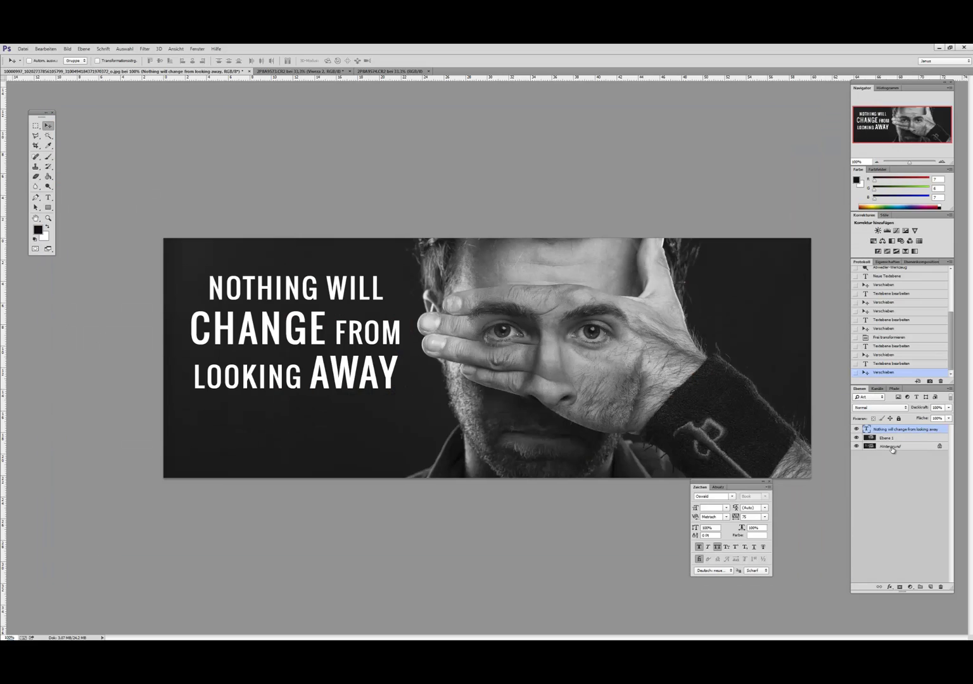
shift+click(892, 448)
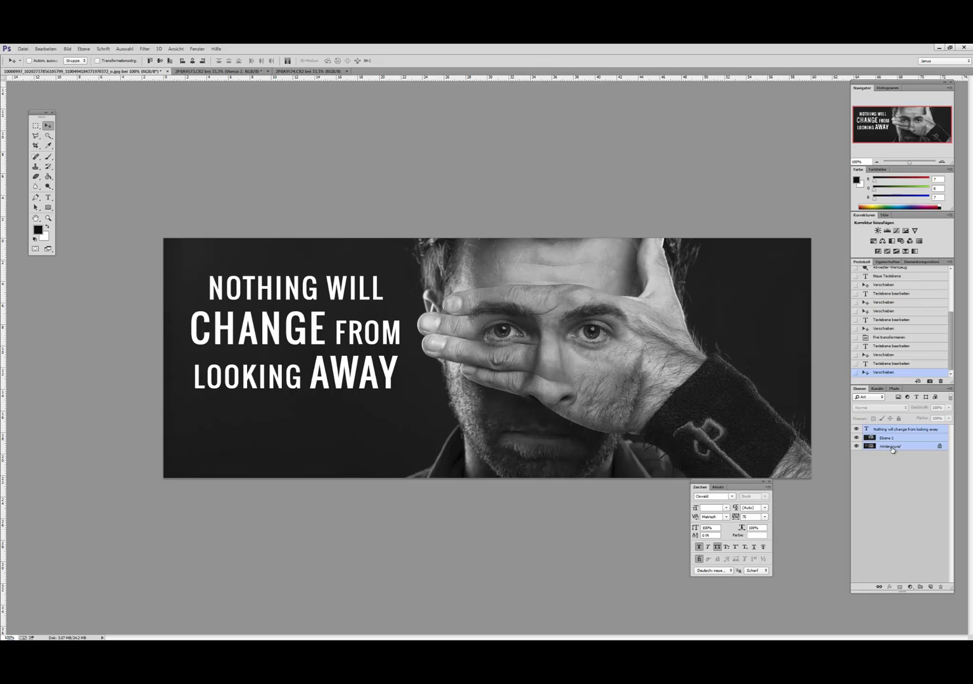
key(ctrl+e)
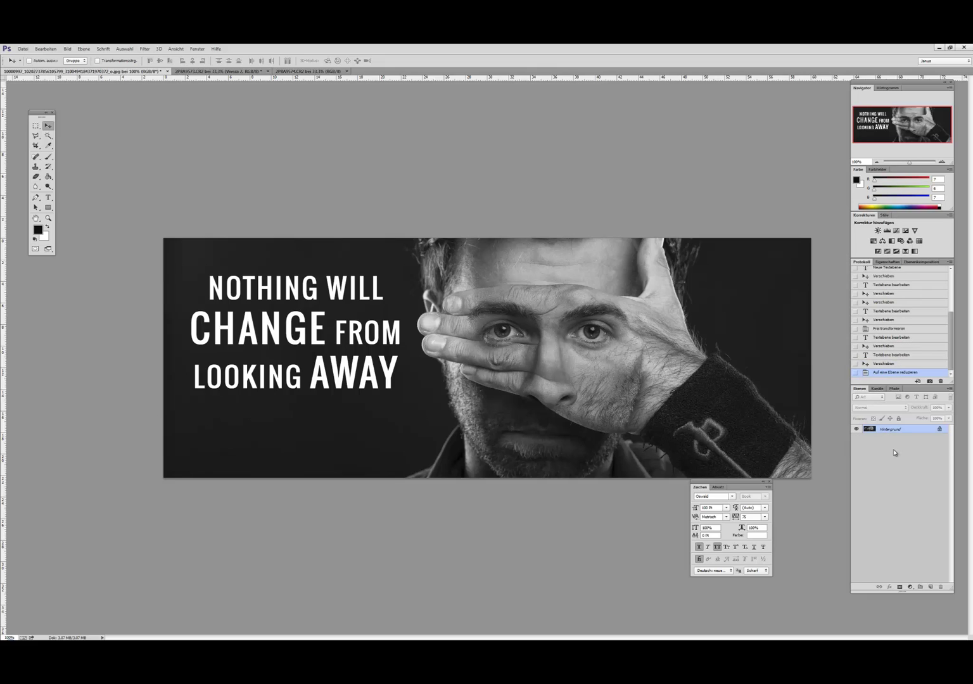
Apply Analog Efex Pro's Nassplatte wet-plate preset 3 to the flattened banner.
click(144, 49)
mouse_move(221, 204)
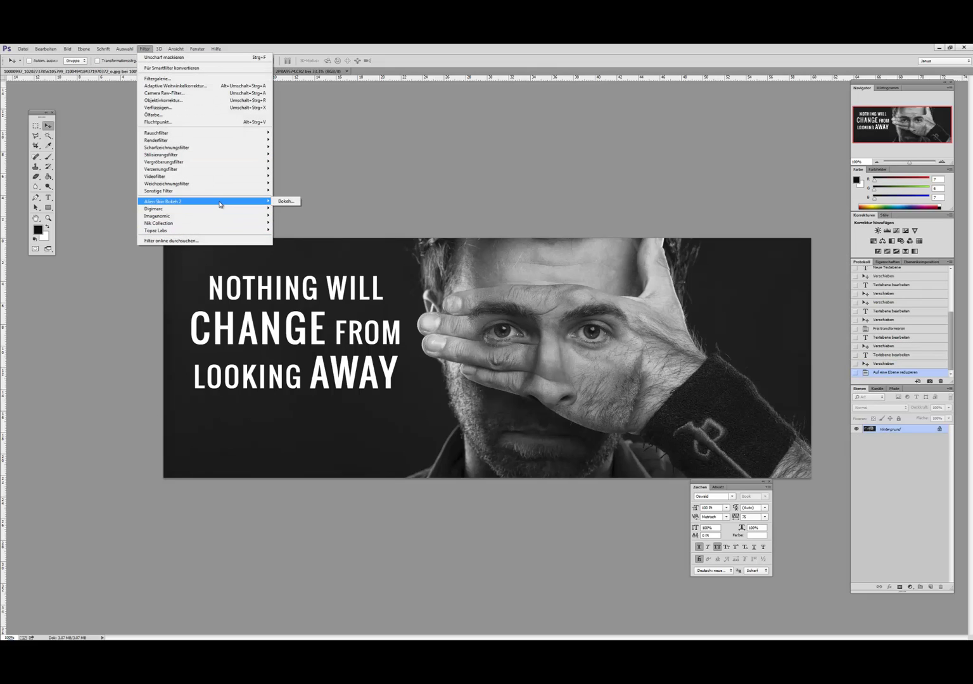
mouse_move(261, 224)
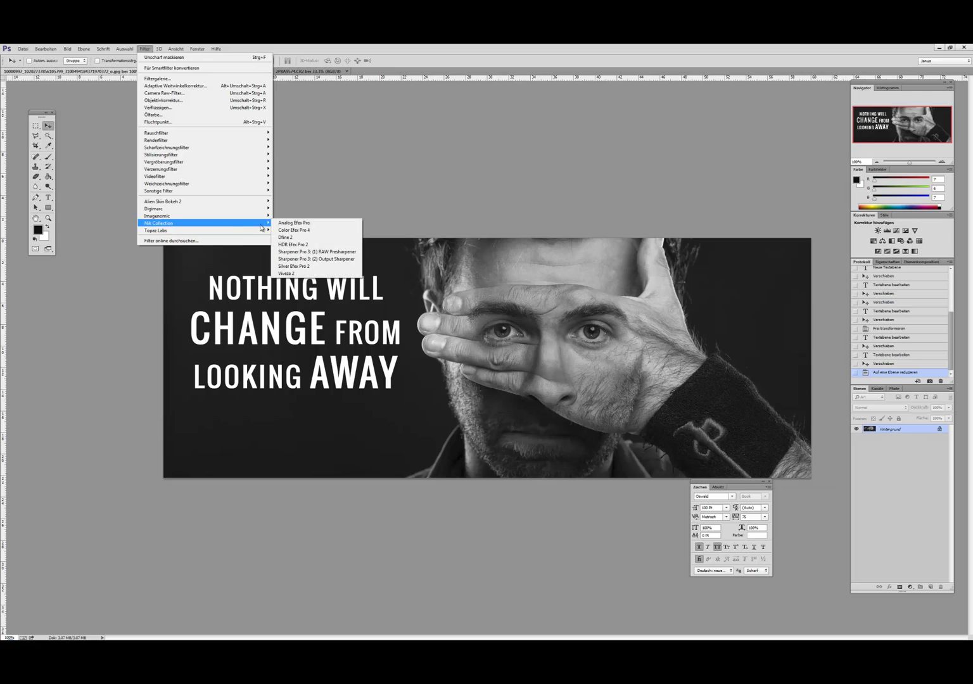
click(315, 224)
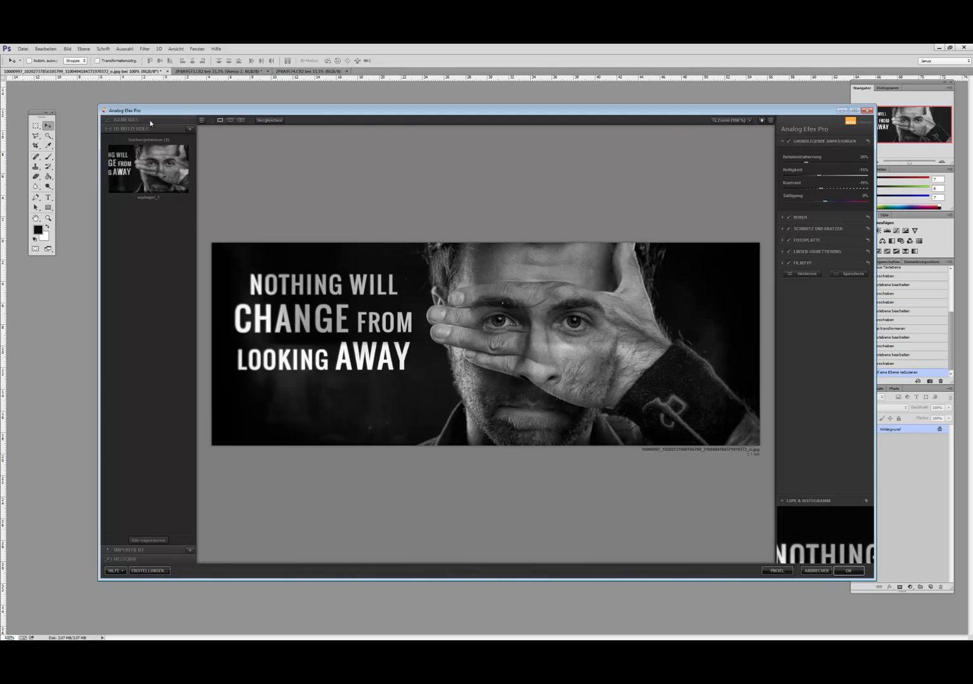
click(153, 118)
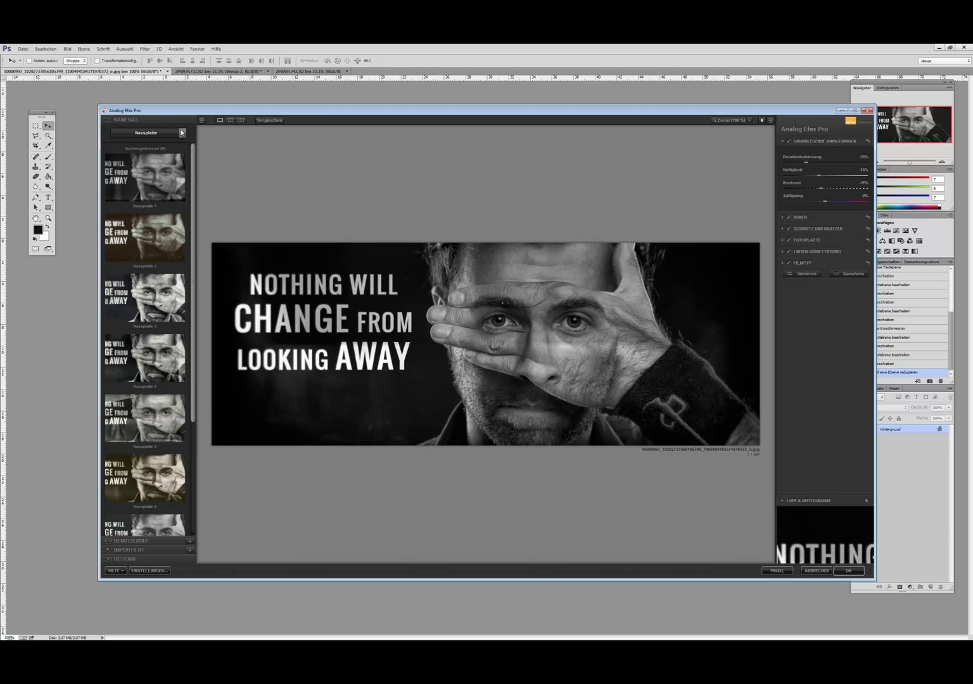
click(158, 244)
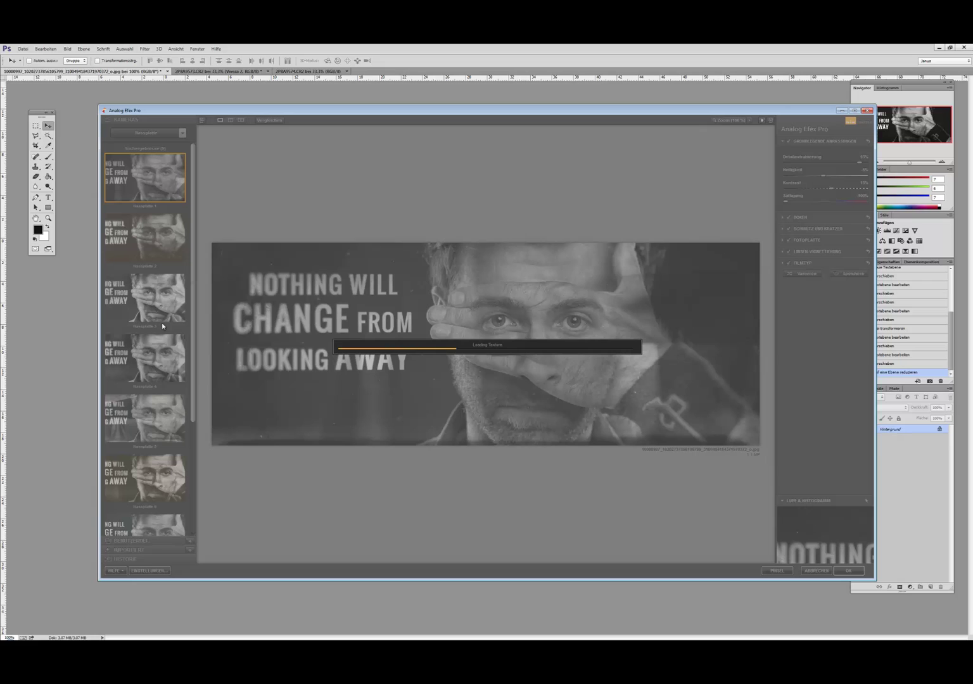
click(161, 326)
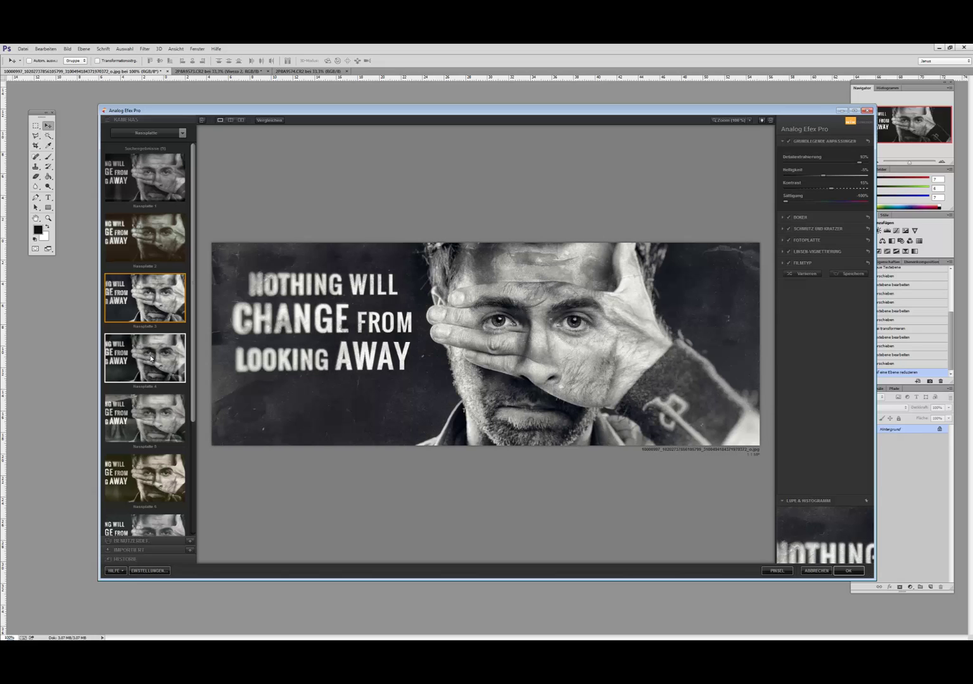
click(166, 358)
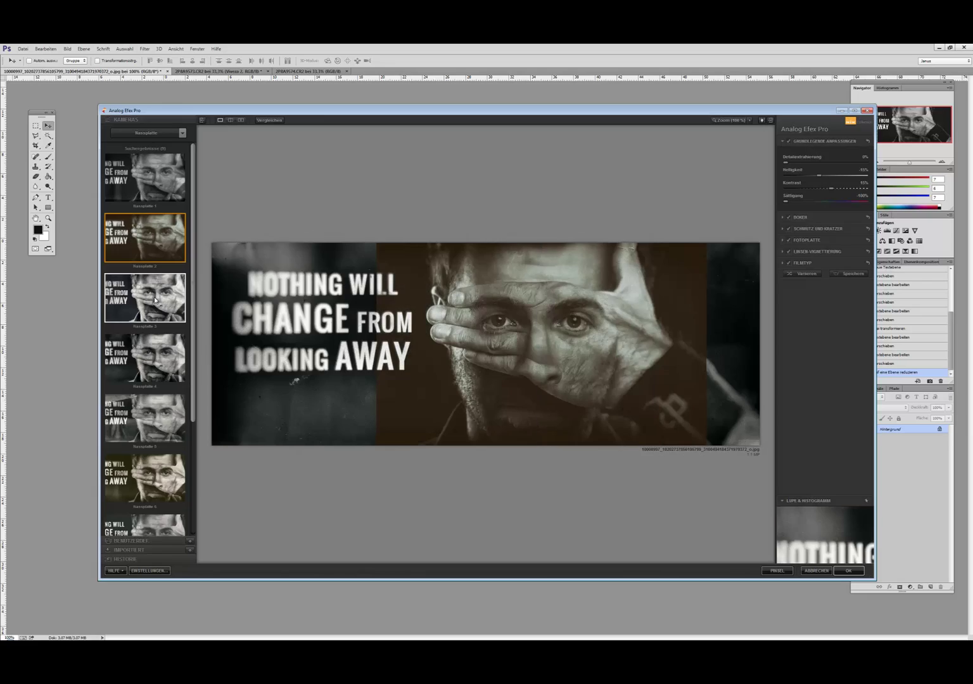
click(156, 300)
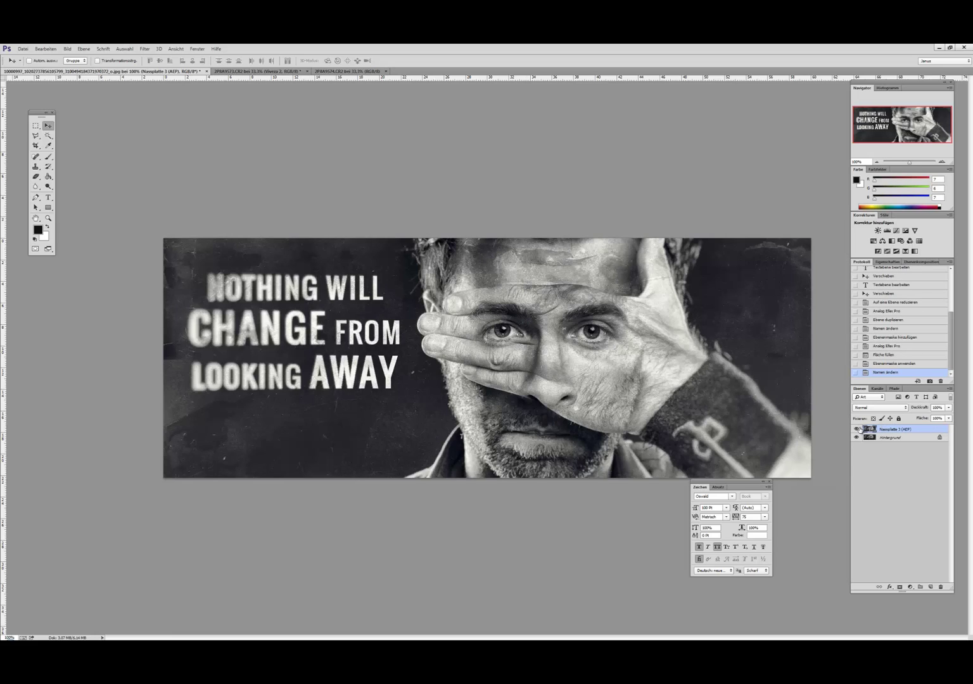
Toggle the top texture layer's visibility to compare the banner with and without it.
click(857, 429)
click(857, 429)
click(857, 429)
click(857, 429)
Lower Sättigung in Farbton/Sättigung to strip the texture layer's colour tint.
click(67, 49)
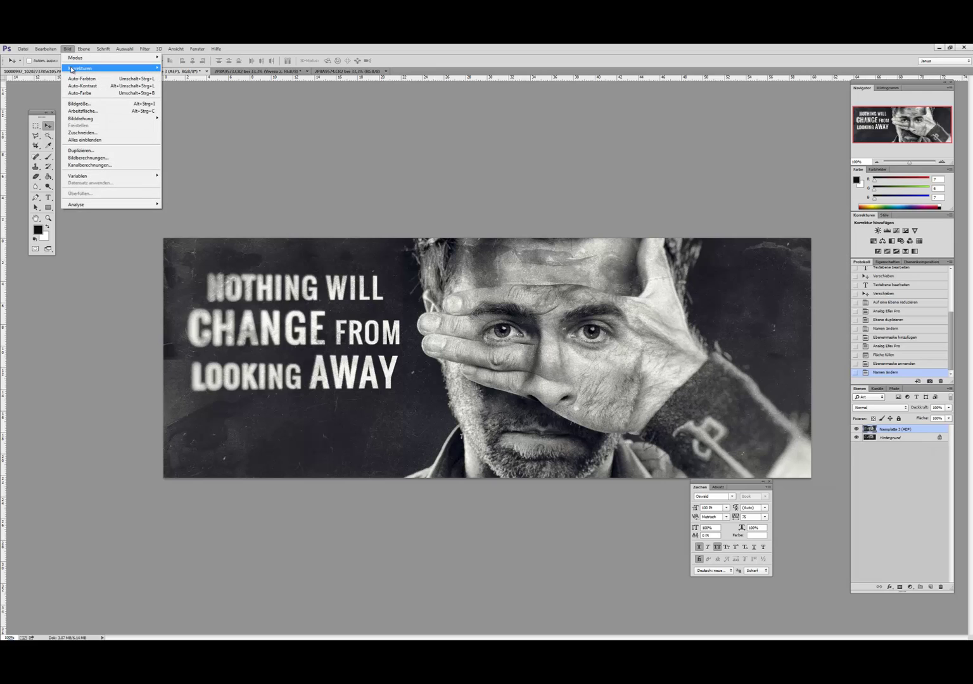
mouse_move(80, 69)
click(190, 108)
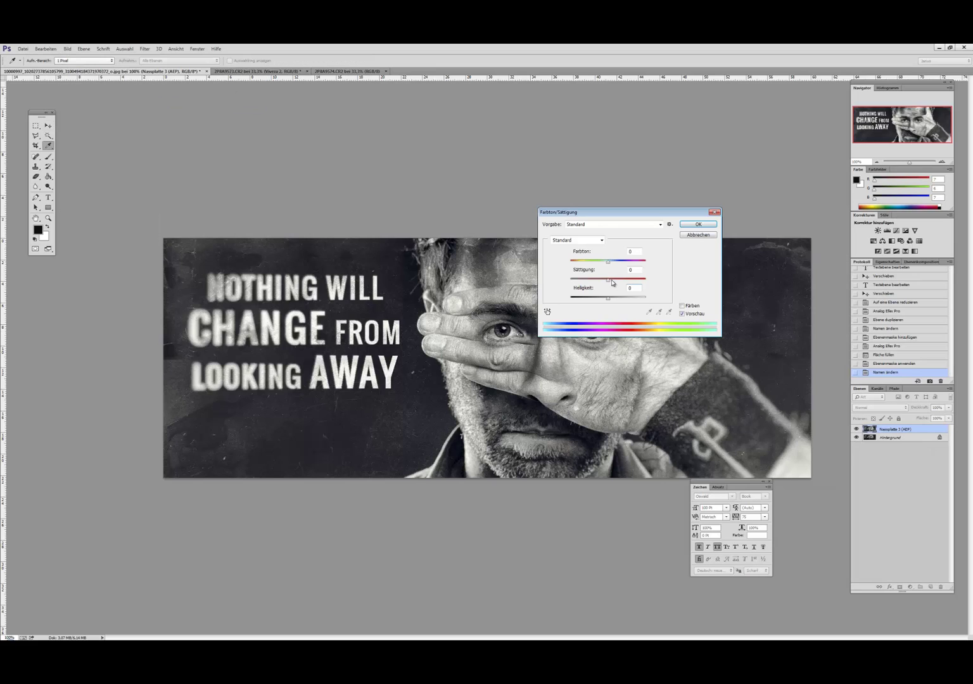
drag(609, 280, 637, 281)
click(700, 225)
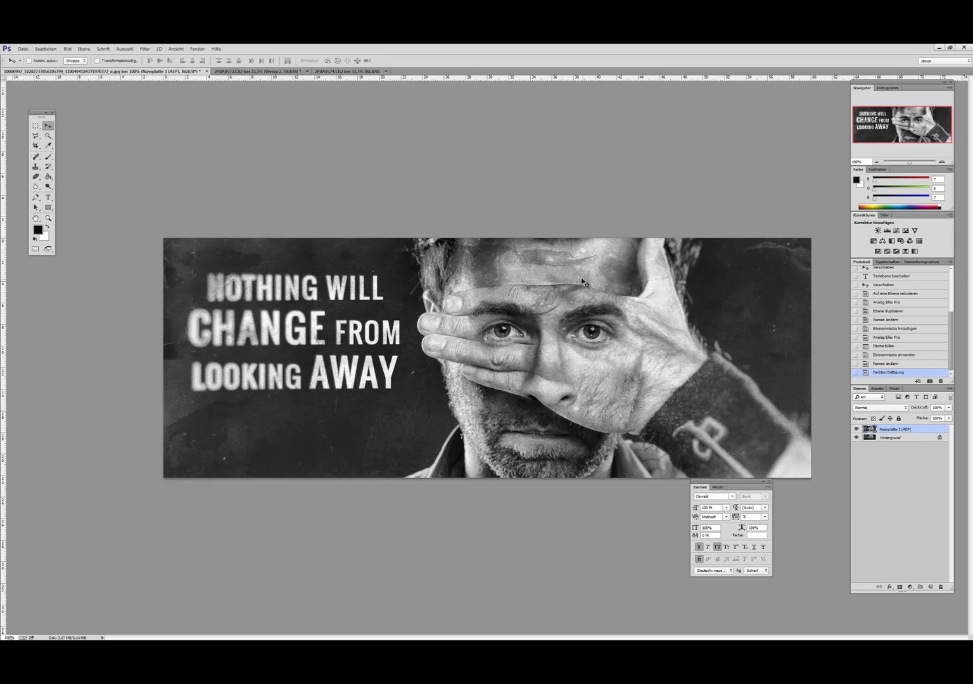
click(856, 430)
click(856, 429)
click(36, 157)
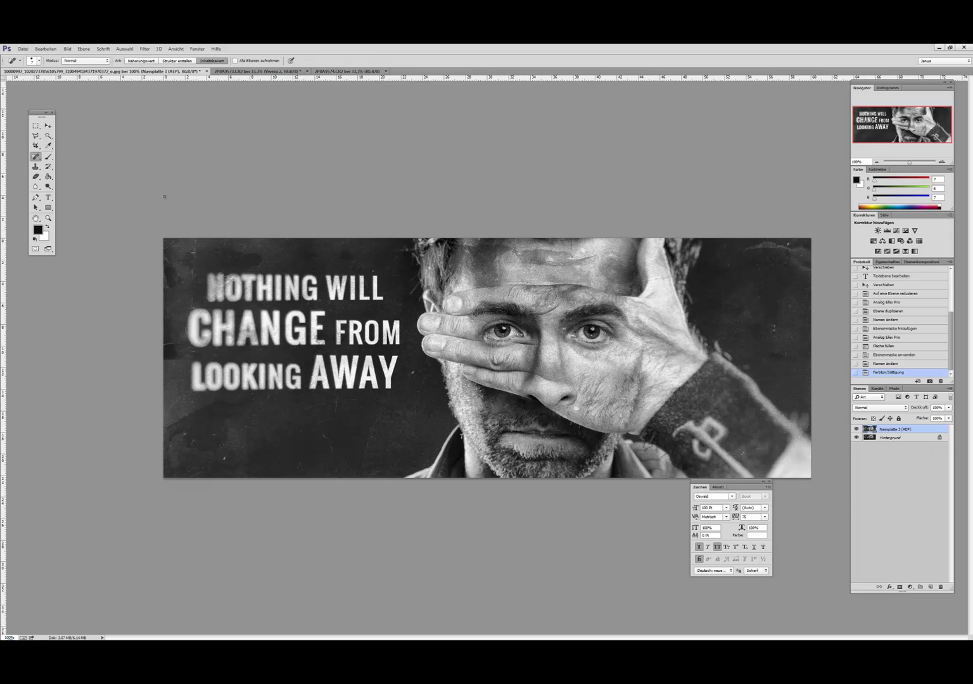
Spot-heal the small blemishes and dark spots on the face, hand and forehead.
right_click(427, 385)
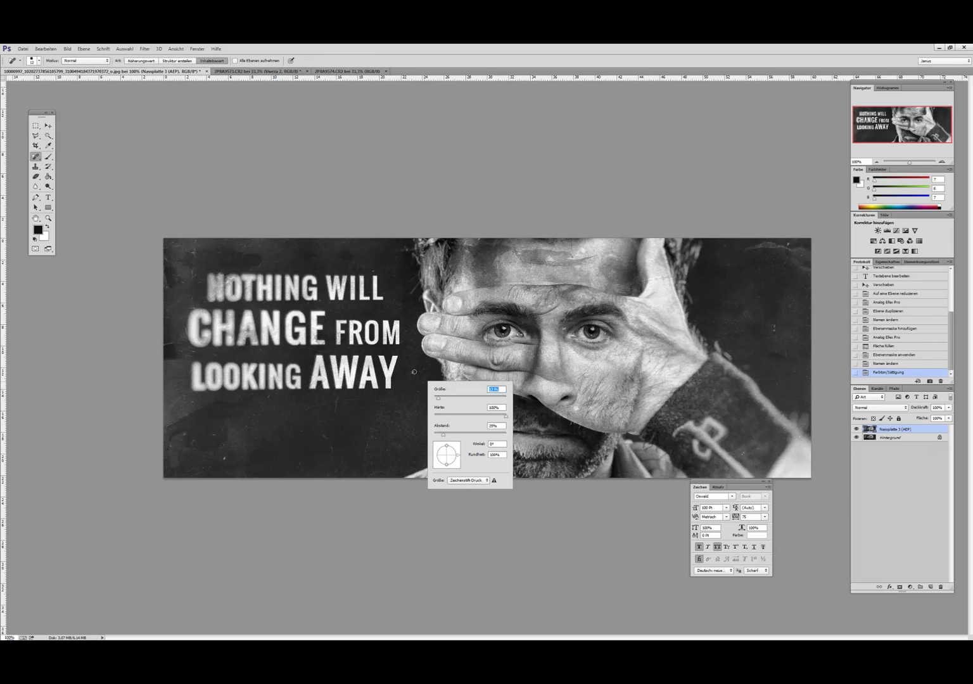
click(378, 404)
click(221, 460)
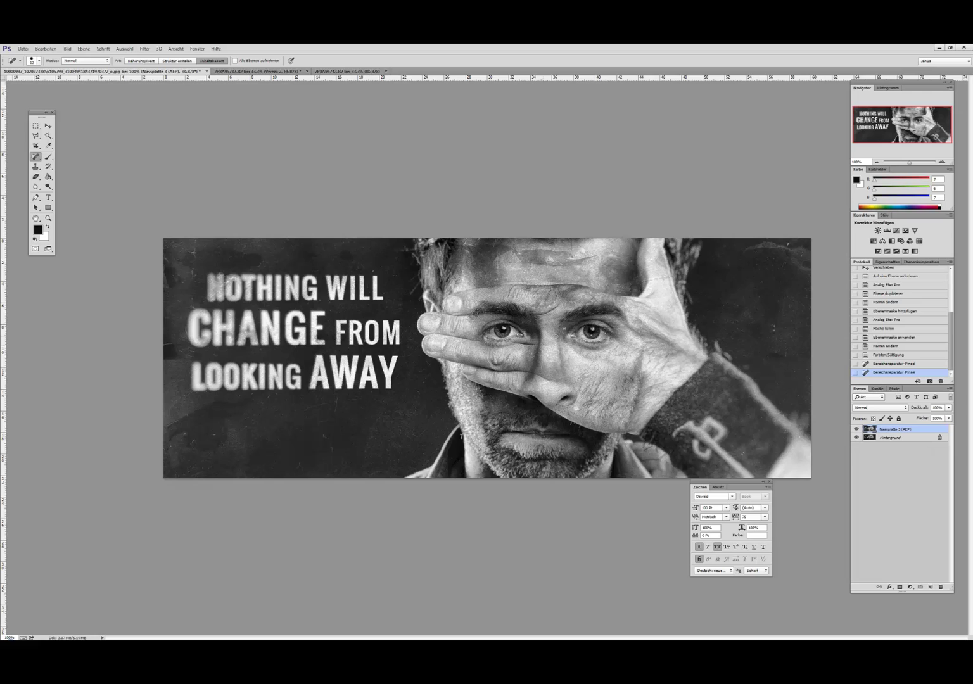
click(564, 327)
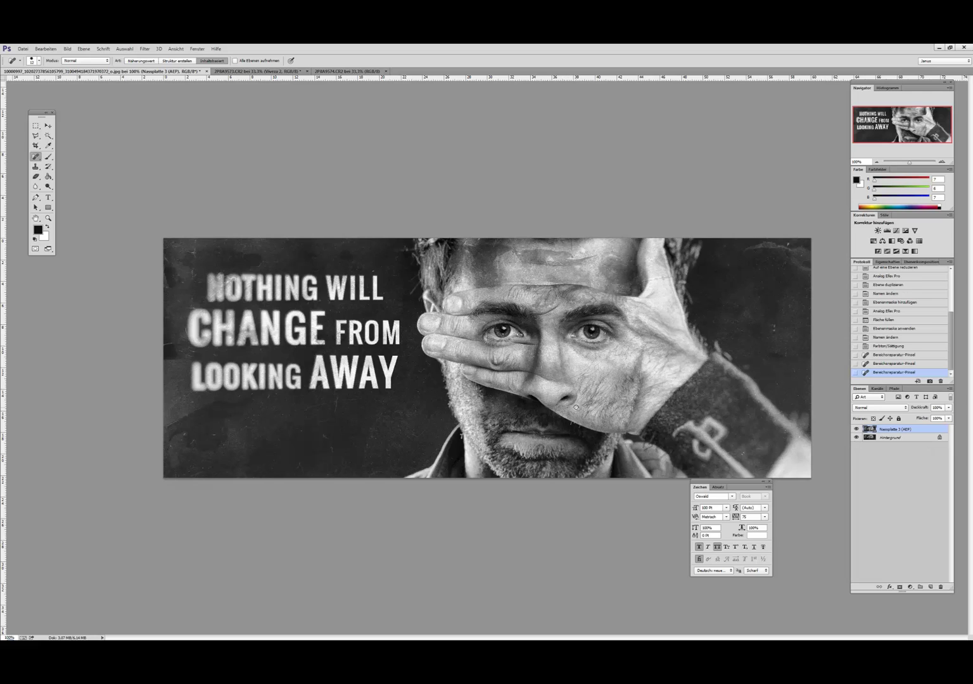
click(576, 408)
click(568, 294)
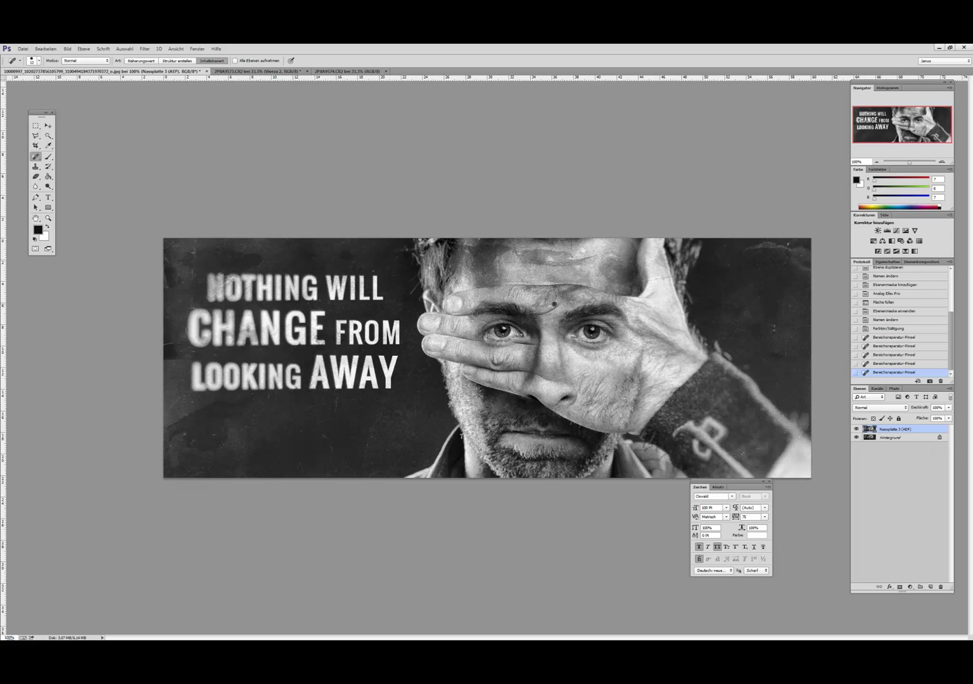
click(554, 304)
click(540, 302)
click(615, 257)
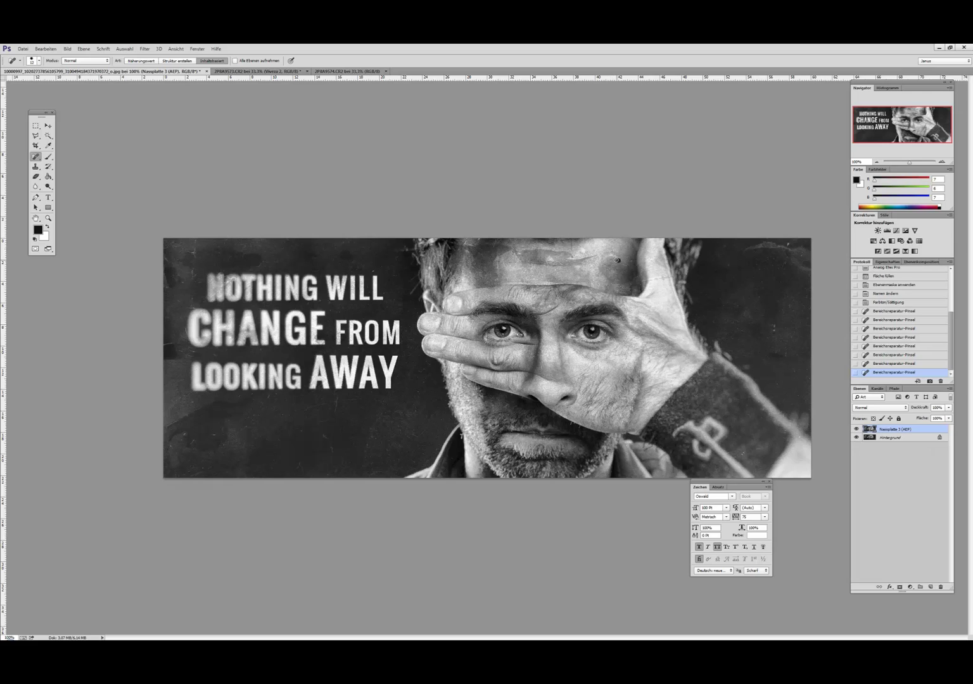
click(775, 327)
click(792, 244)
Set Helligkeit/Kontrast to brightness -23 with increased contrast.
click(67, 49)
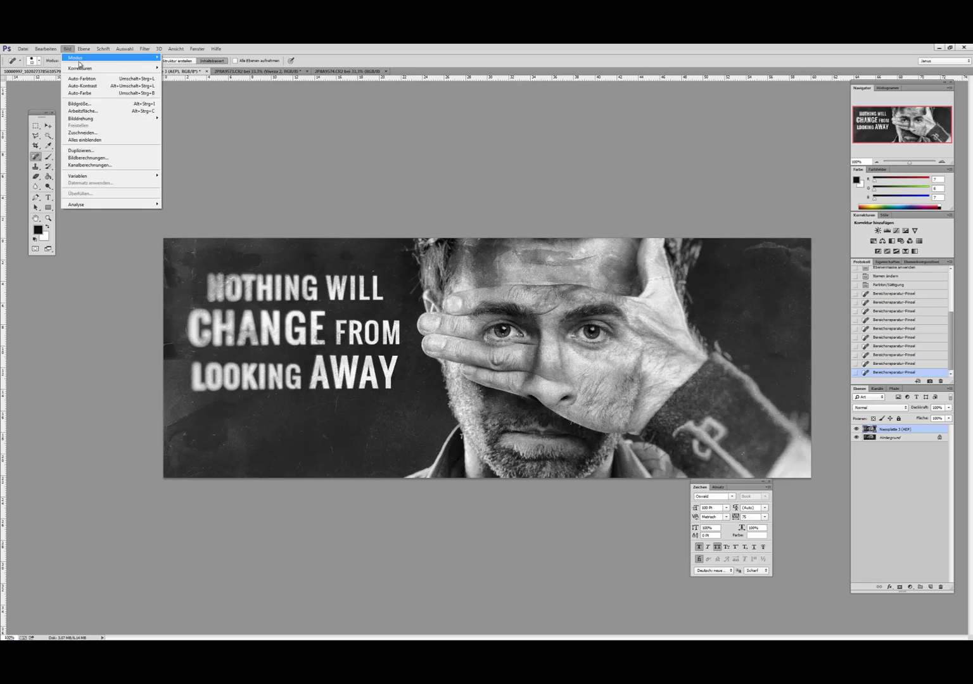
mouse_move(83, 68)
click(208, 68)
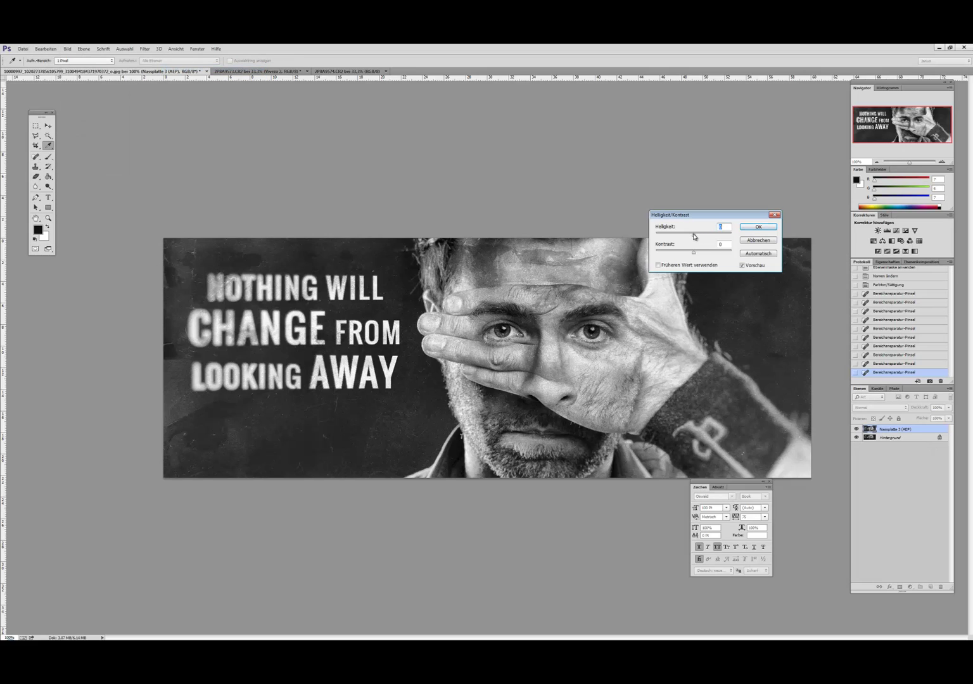
drag(694, 237, 704, 259)
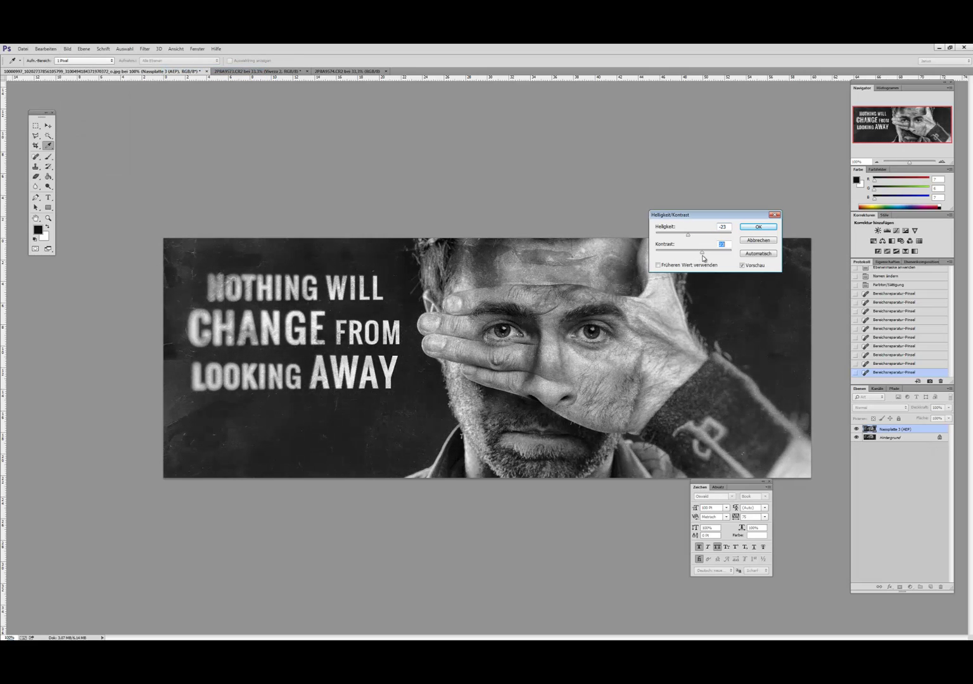
click(754, 228)
Hide Nassplatte 3 and apply the saved Benutzerdefiniert Analog Efex Pro preset to Hintergrund.
click(857, 429)
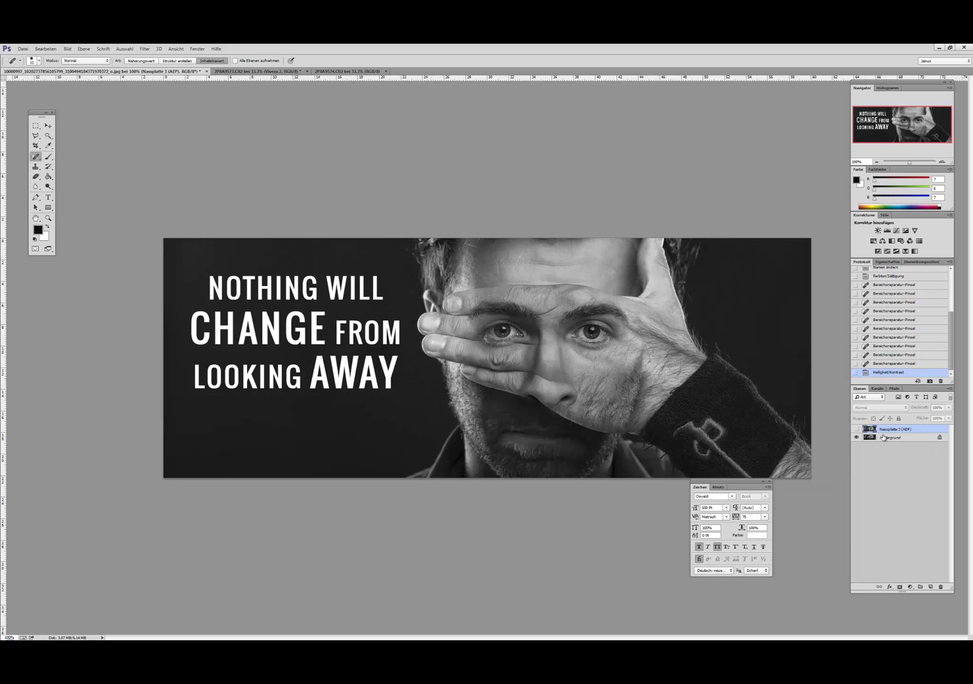
click(894, 437)
click(144, 49)
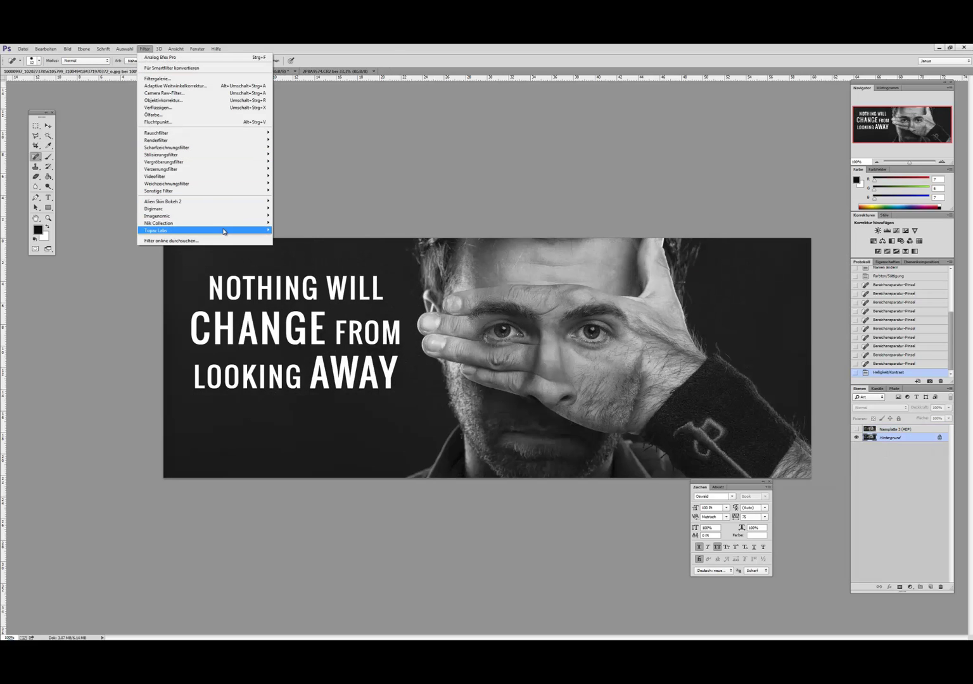
mouse_move(224, 227)
click(297, 224)
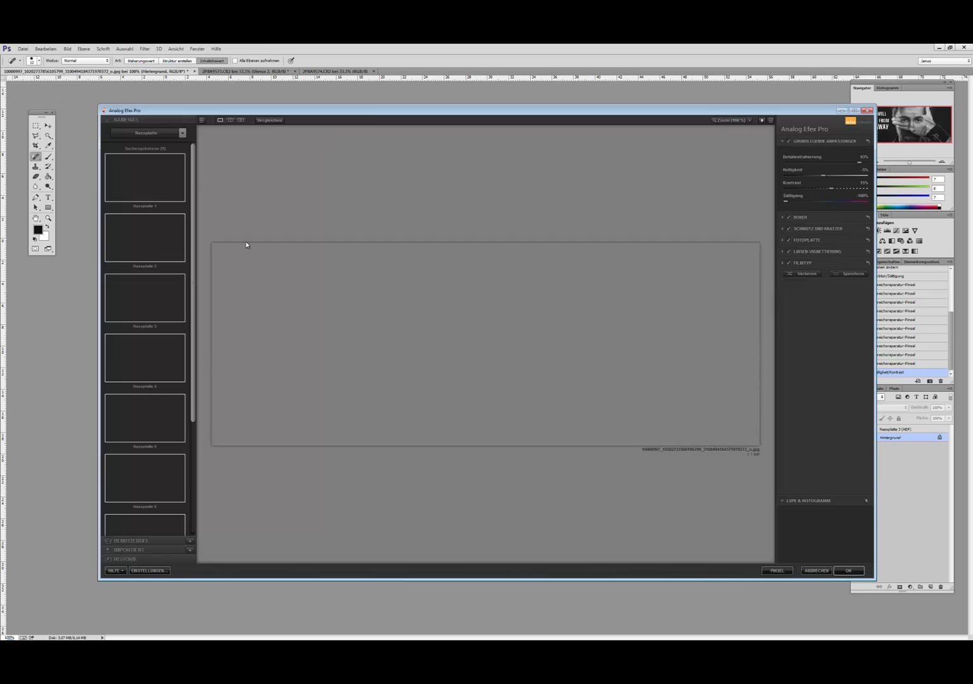
click(183, 133)
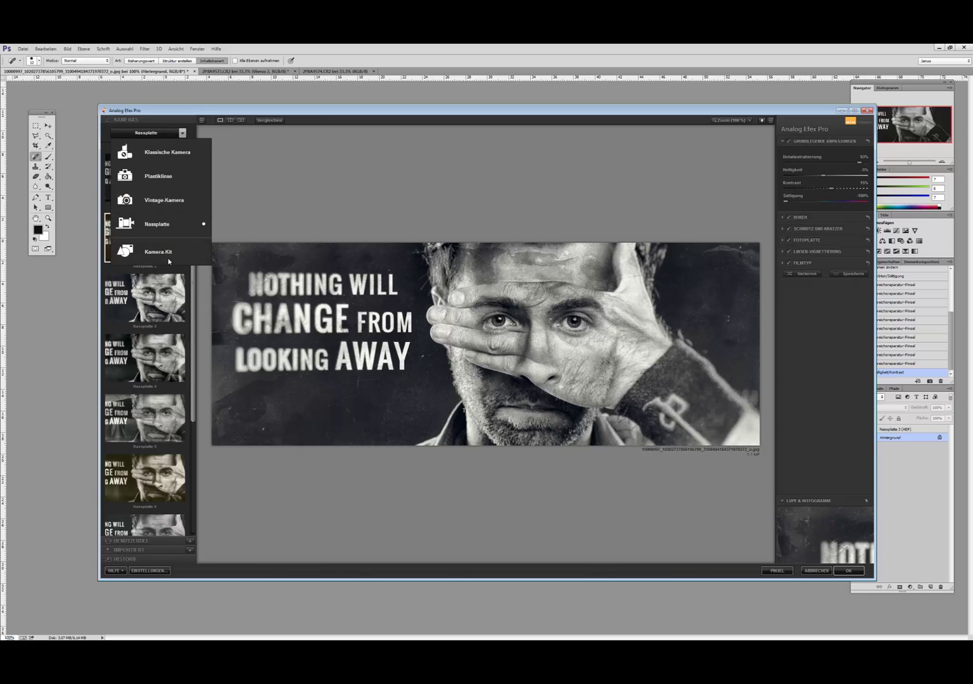
click(192, 306)
drag(193, 305, 173, 557)
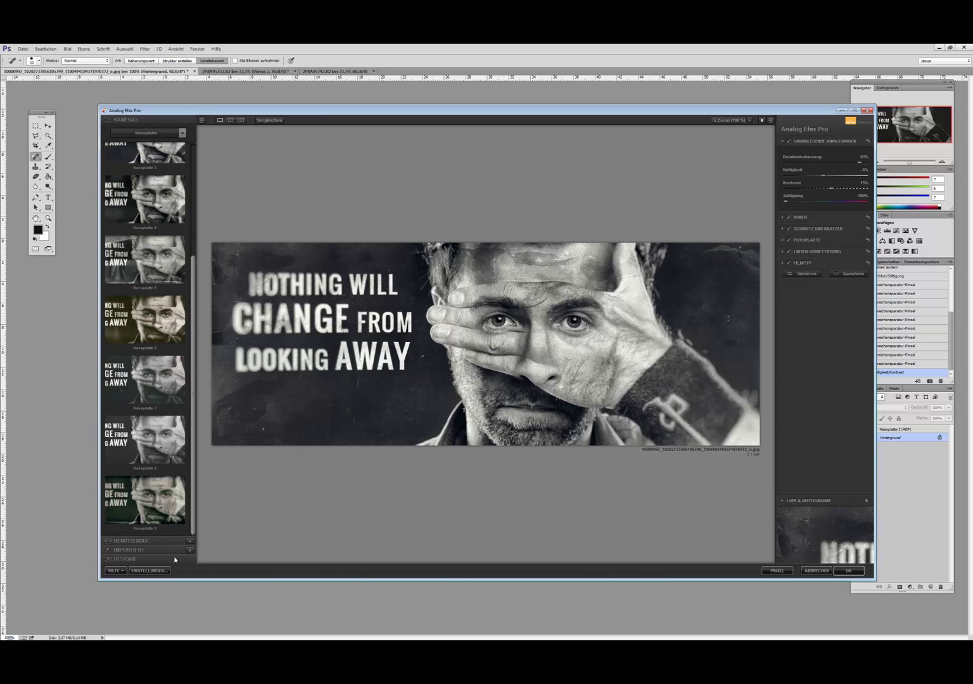
click(166, 544)
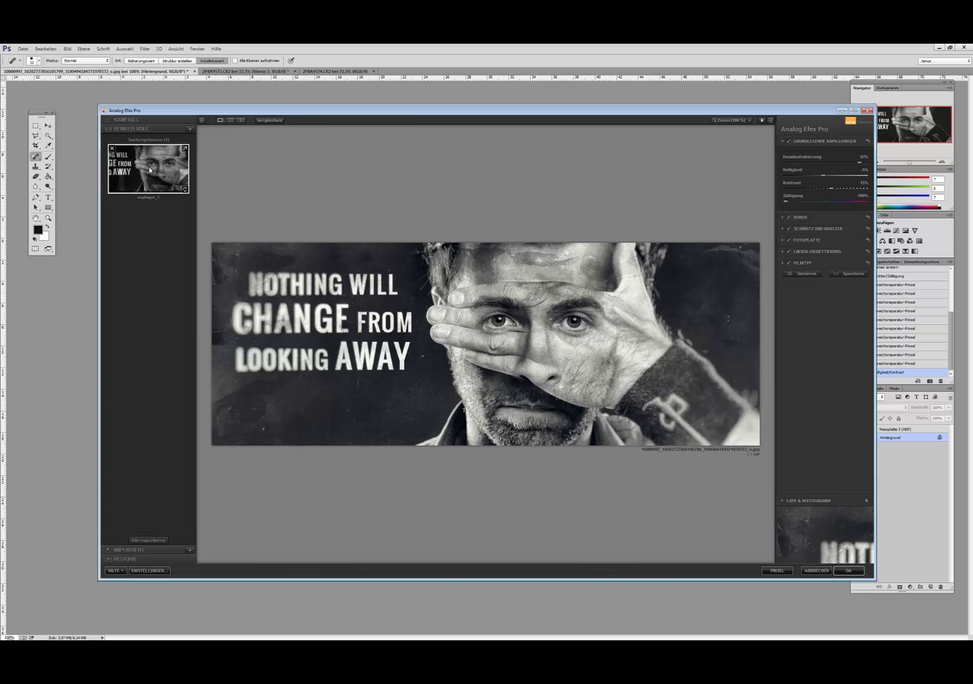
click(148, 168)
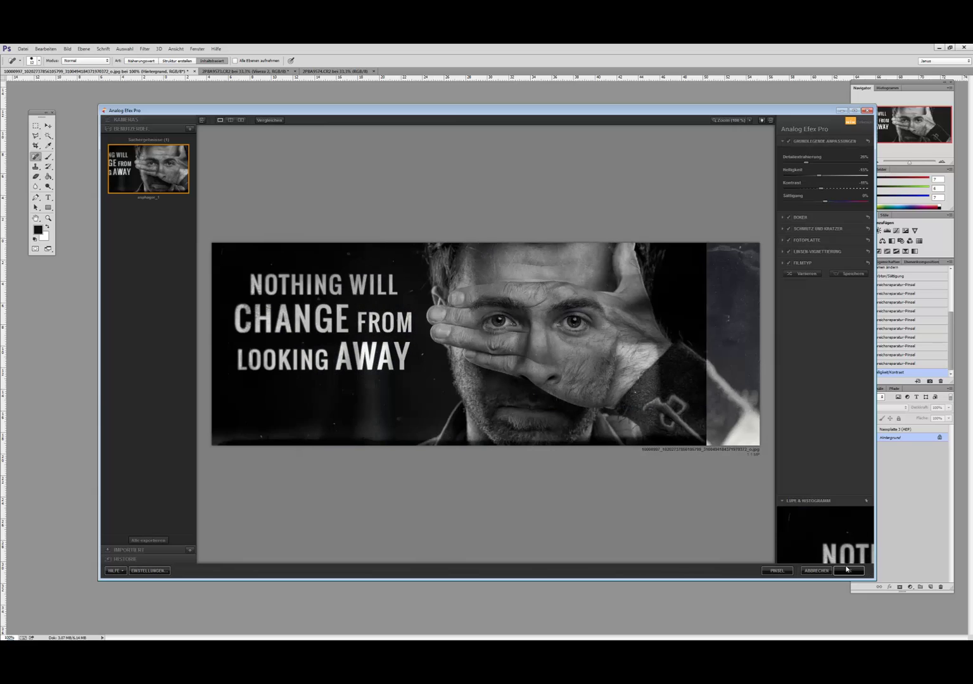
click(849, 570)
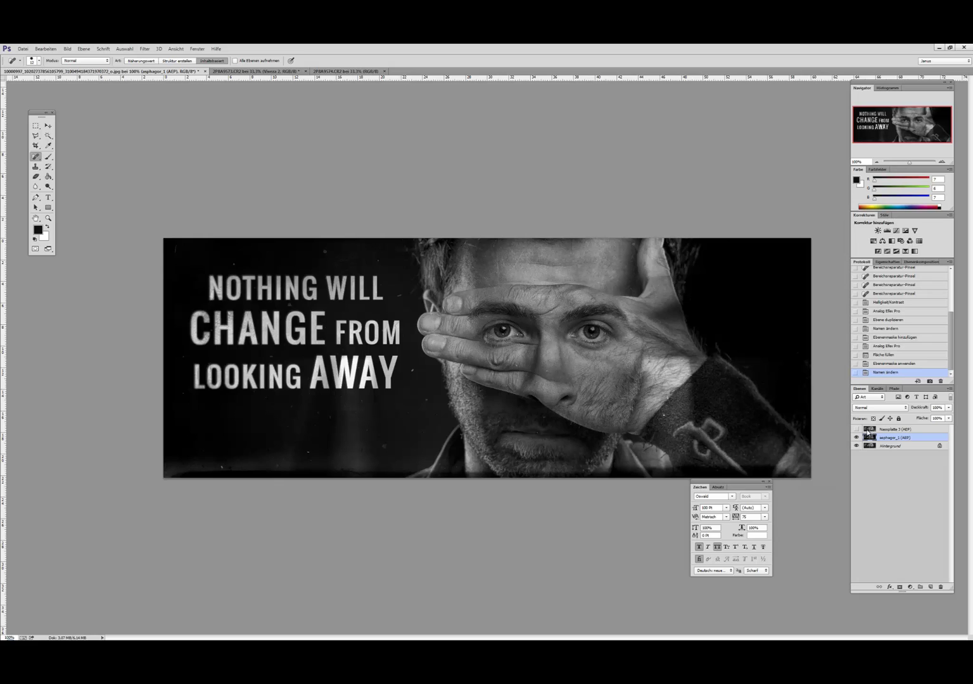
Compare the filtered layer on and off, then show and select the Nassplatte 3 texture layer.
click(857, 437)
click(857, 438)
click(857, 437)
click(857, 438)
click(856, 429)
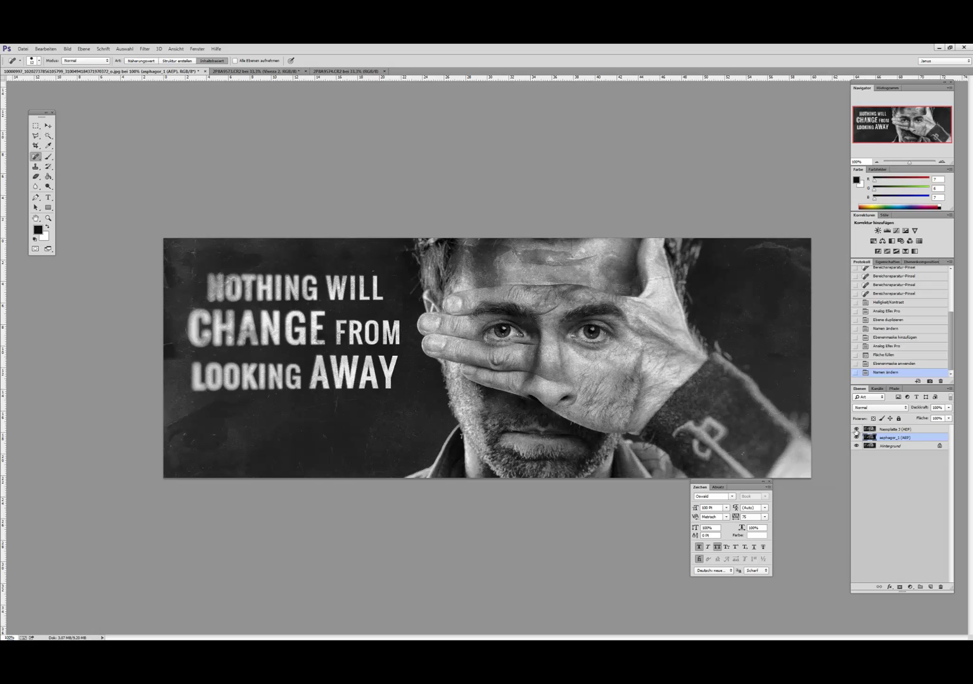
click(894, 430)
click(857, 429)
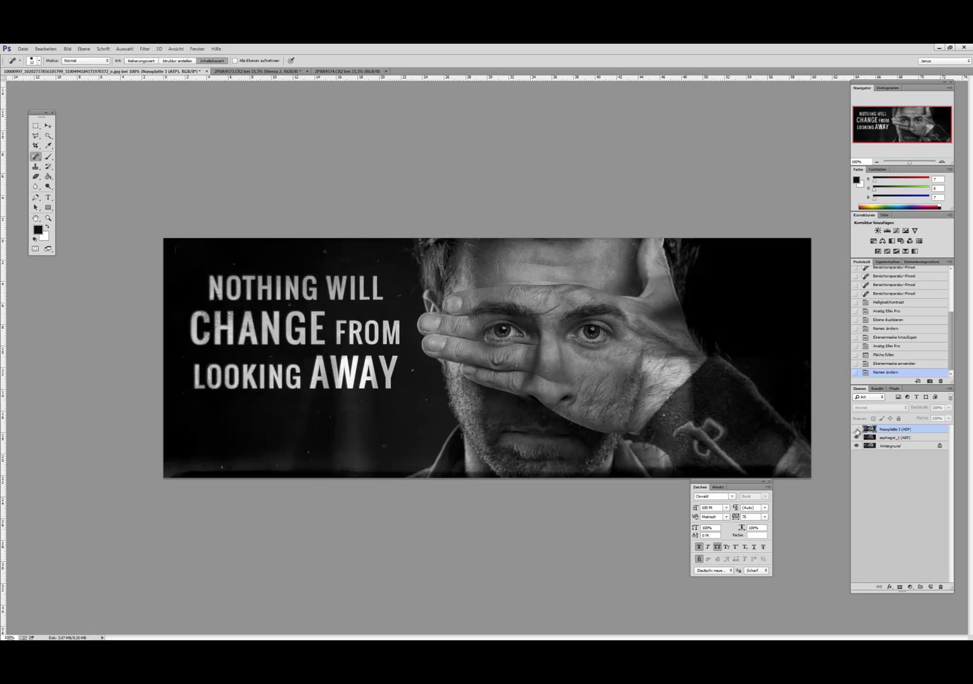
click(857, 429)
Lower the Nassplatte 3 layer's opacity to 67% and compare the banner with and without it.
click(949, 409)
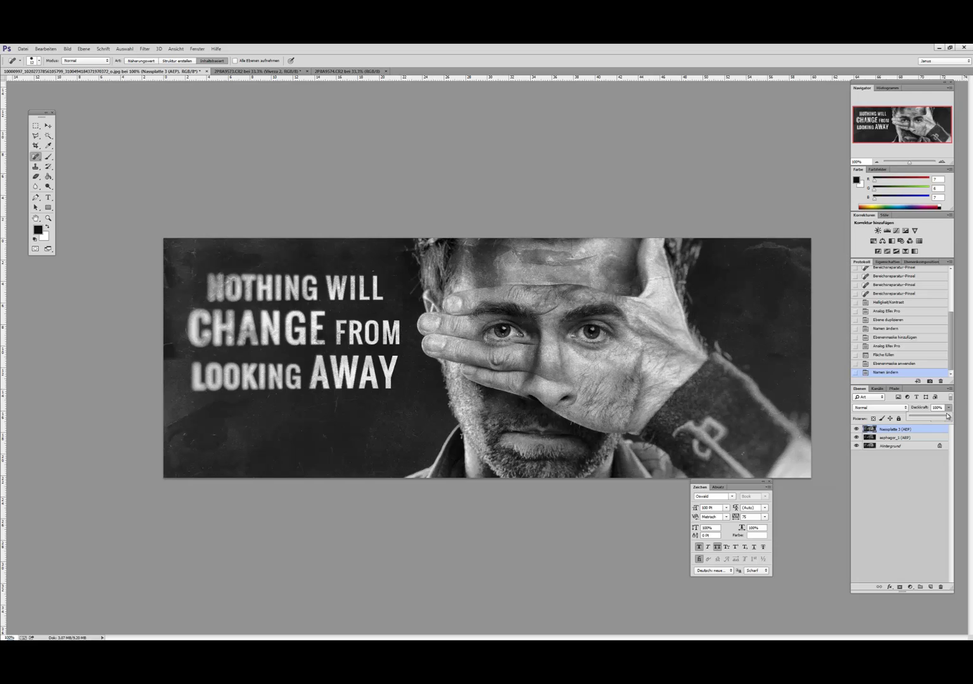
drag(940, 420, 936, 419)
click(857, 429)
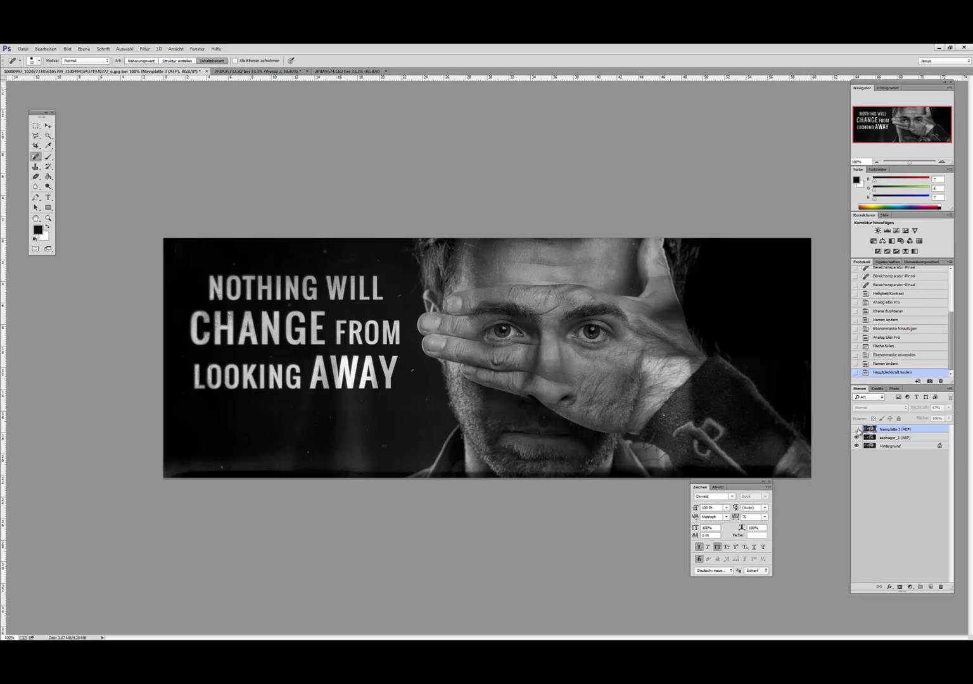
click(857, 429)
click(857, 429)
click(856, 429)
click(857, 429)
click(856, 429)
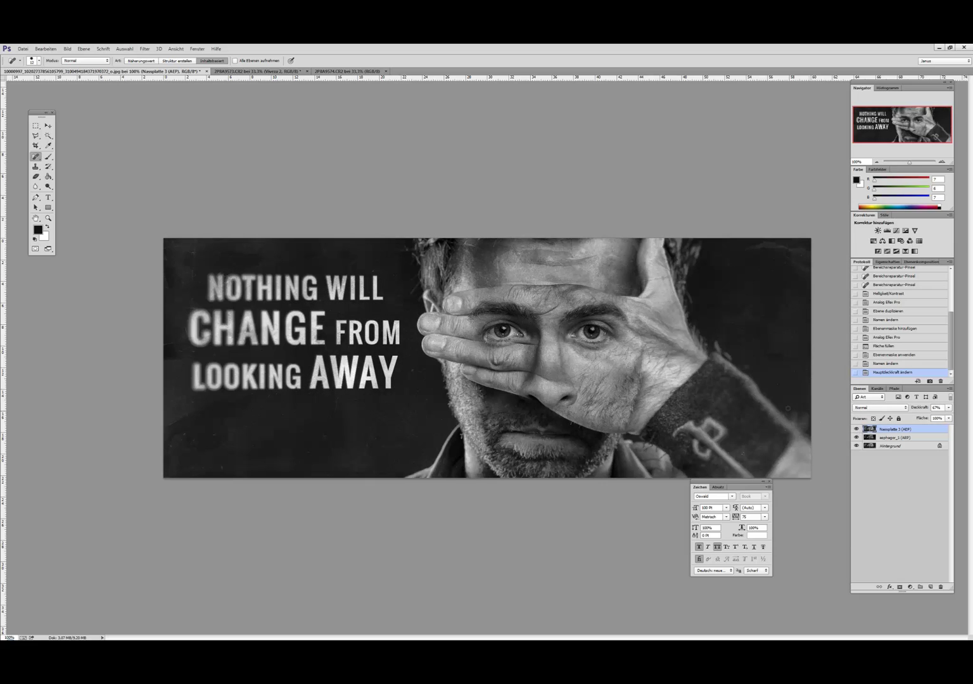
click(856, 429)
click(857, 429)
click(36, 176)
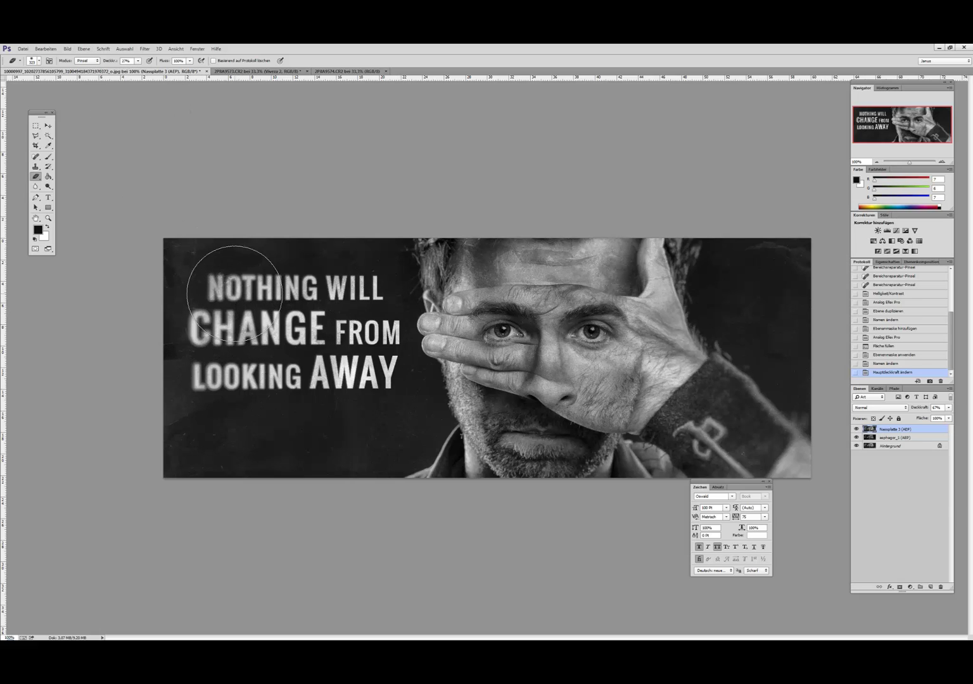
Erase the Nassplatte 3 texture over the start of 'NOTHING' and move the Zeichen panel aside.
mouse_move(229, 292)
mouse_down()
mouse_move(215, 320)
mouse_move(217, 391)
mouse_move(202, 391)
mouse_move(203, 279)
mouse_move(210, 333)
mouse_move(311, 390)
mouse_move(273, 297)
mouse_move(314, 390)
mouse_move(236, 295)
mouse_up()
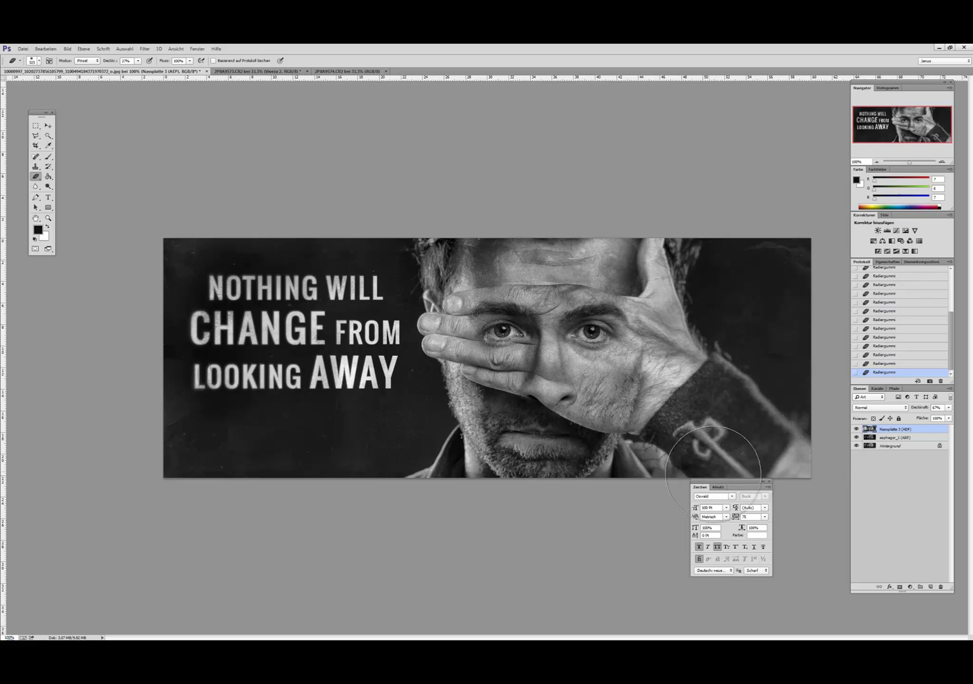
drag(743, 483, 736, 503)
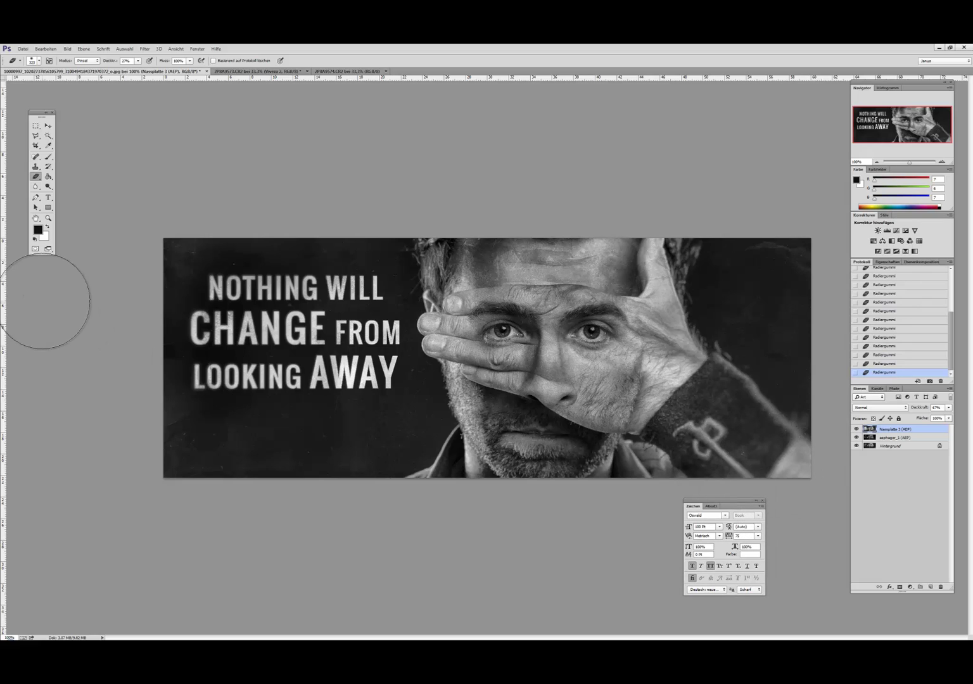
click(48, 126)
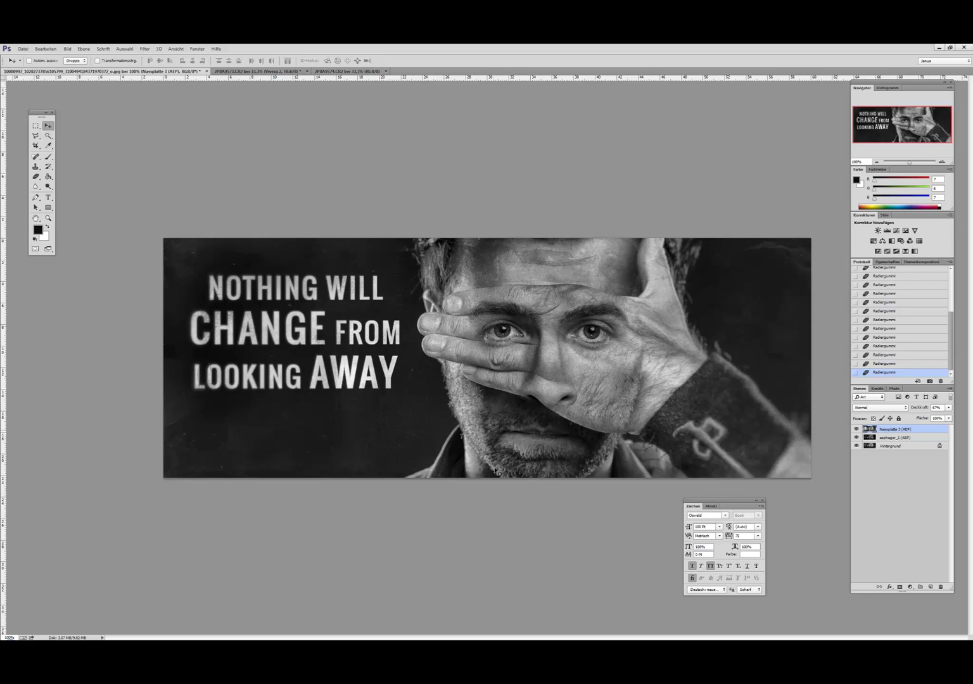